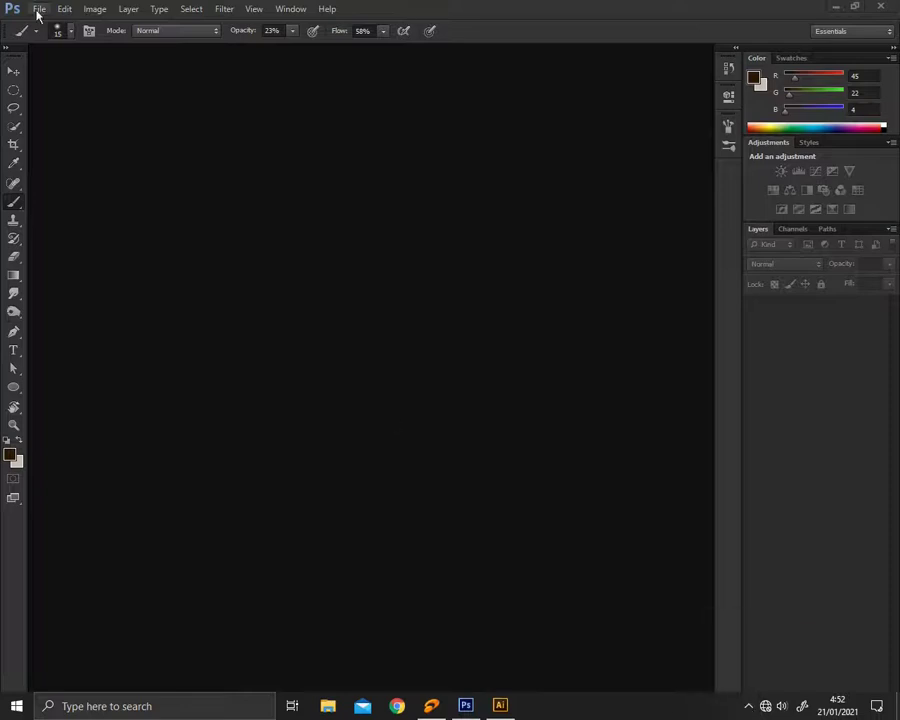
Step: Create a new white canvas and draw a thin guide ellipse for the head
click(582, 184)
click(856, 712)
key(u)
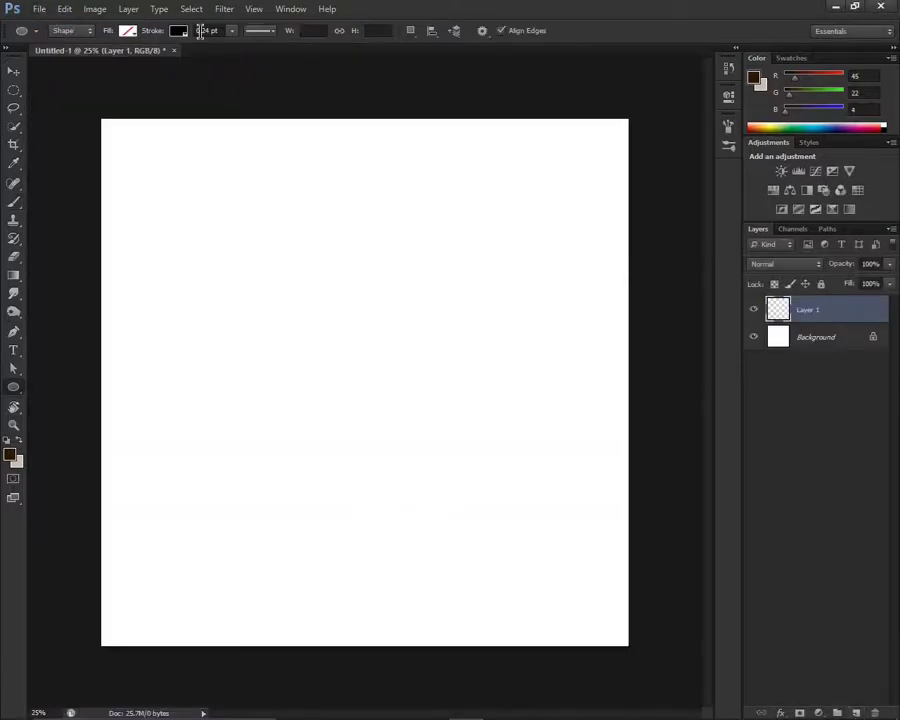
drag(287, 237, 424, 390)
Step: Add an empty layer above the ellipse for sketching
key(ctrl+shift+alt+n)
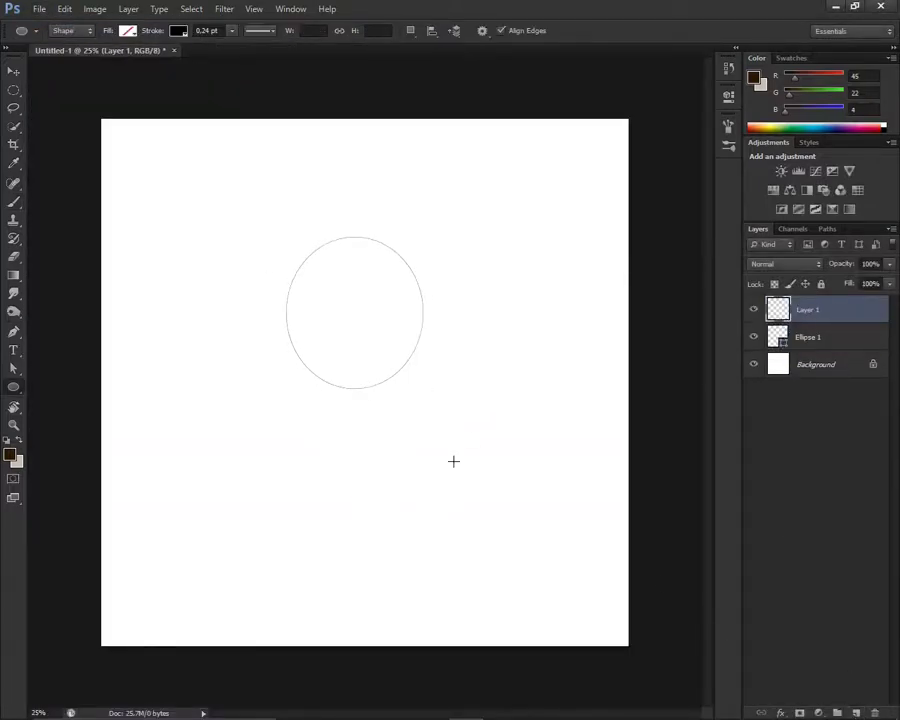
key(b)
scroll(379, 297, up, 2)
Step: Sketch the vertical and horizontal curved construction lines across the head ellipse
mouse_move(360, 116)
mouse_down()
mouse_move(356, 520)
mouse_move(306, 490)
mouse_up()
key(ctrl+z)
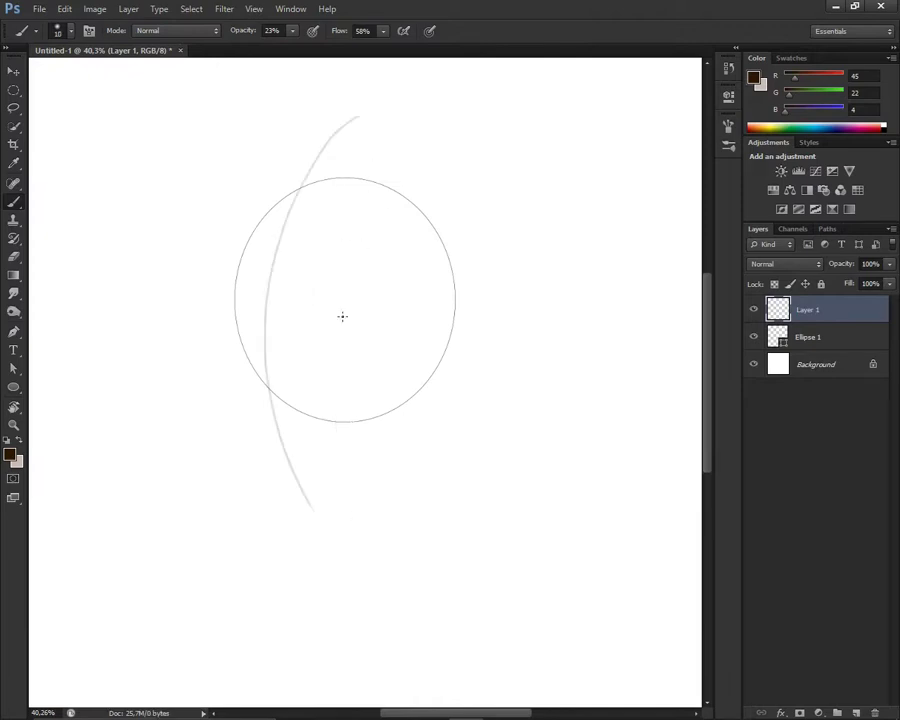
scroll(324, 496, down, 2)
key(r)
drag(240, 424, 437, 267)
key(Escape)
drag(358, 211, 332, 446)
scroll(373, 358, up, 2)
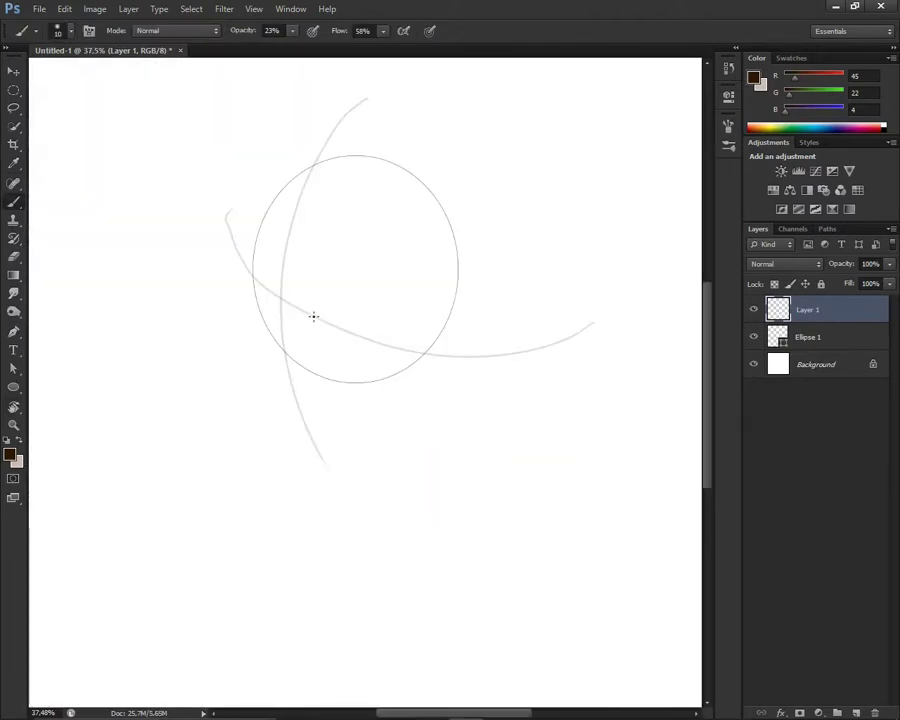
Step: Sketch the left eye arch, snout, mouth and nose, erasing and redrawing as needed
drag(260, 288, 278, 259)
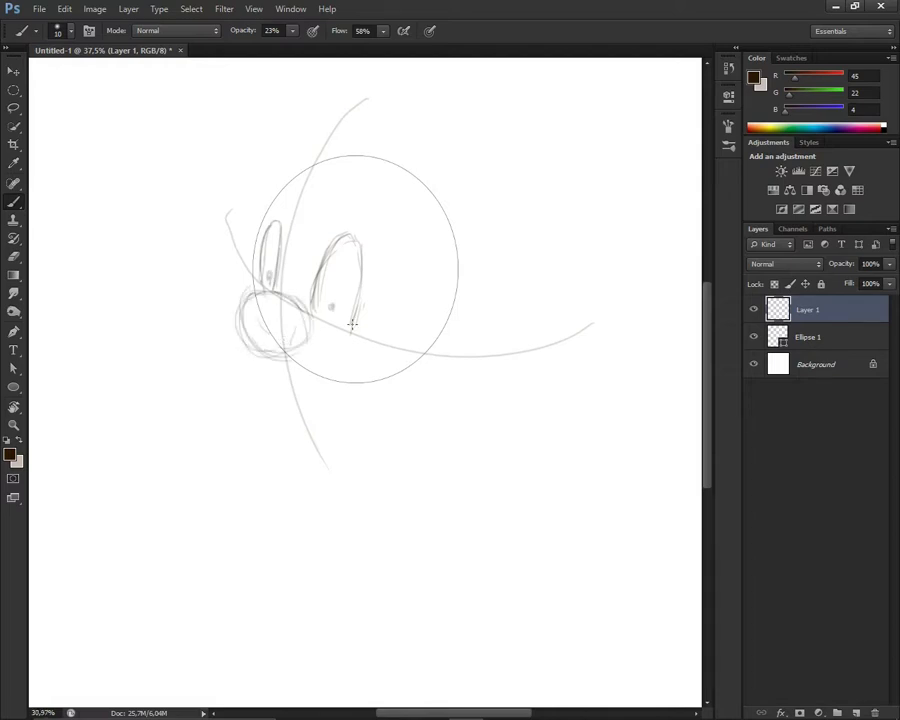
drag(352, 323, 285, 393)
mouse_move(289, 287)
mouse_down()
mouse_move(350, 350)
mouse_move(218, 305)
mouse_move(300, 395)
mouse_up()
key(e)
key(b)
mouse_move(379, 325)
mouse_down()
mouse_move(226, 318)
mouse_move(221, 355)
mouse_move(265, 330)
mouse_up()
key(e)
key(b)
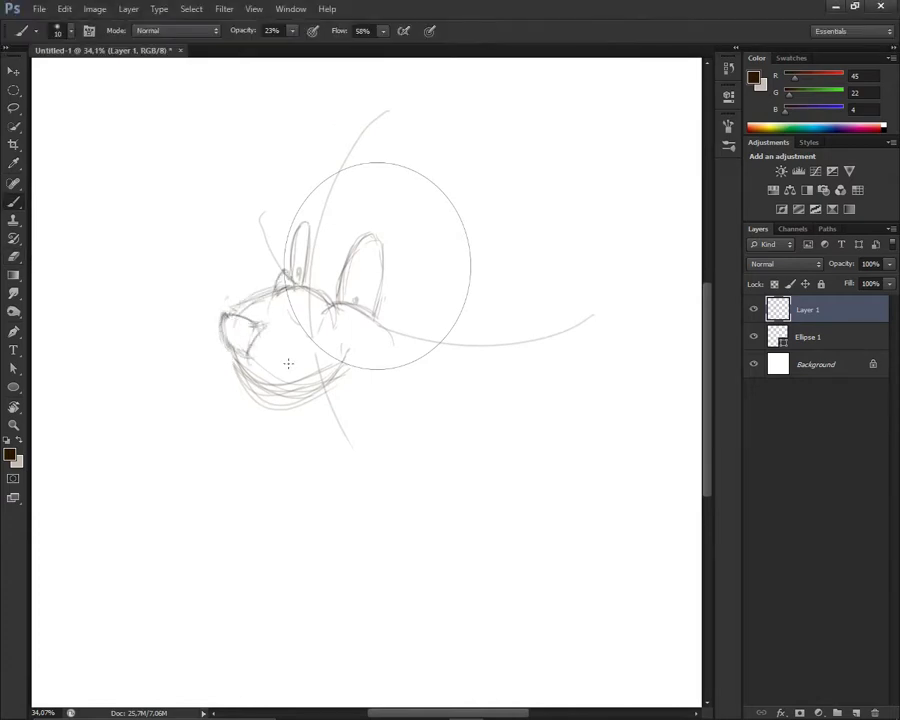
key(e)
key(b)
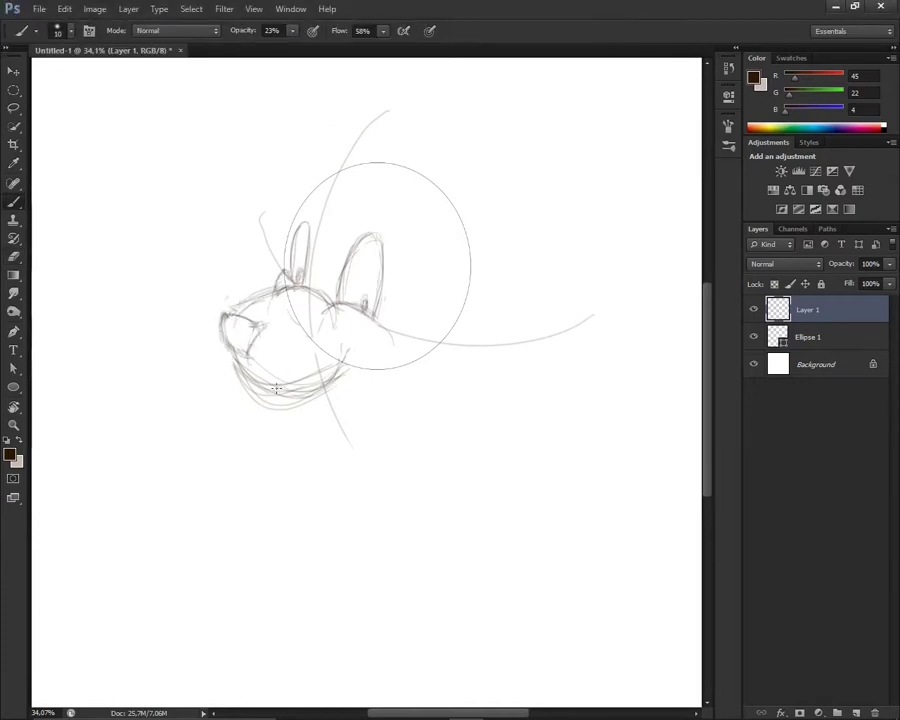
scroll(460, 418, down, 2)
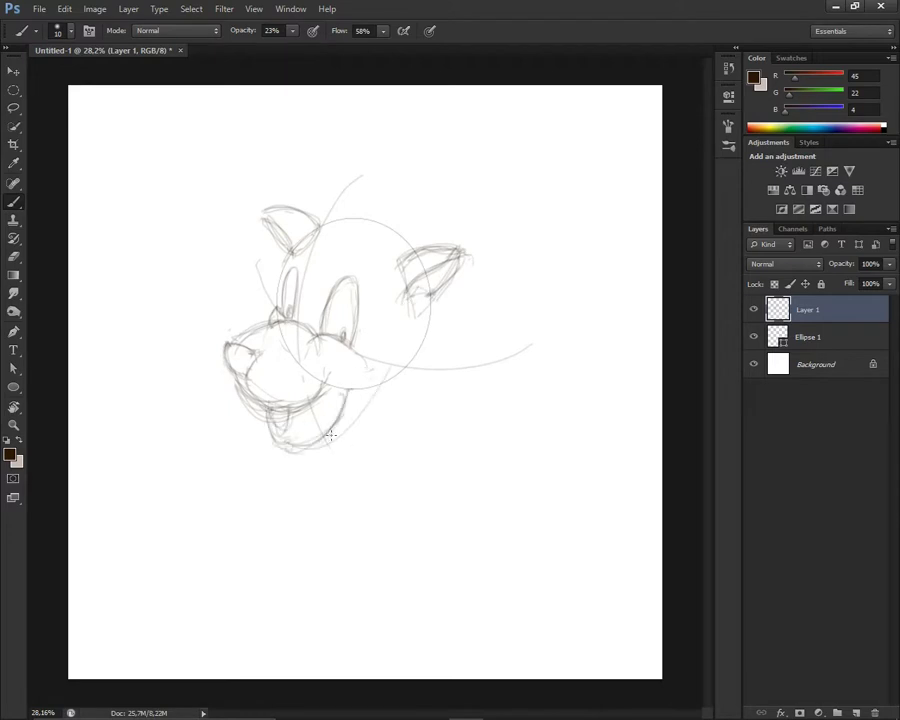
Step: Clean up the mouth area of the head sketch with eraser touch-ups
key(e)
key(b)
key(e)
key(b)
key(e)
key(b)
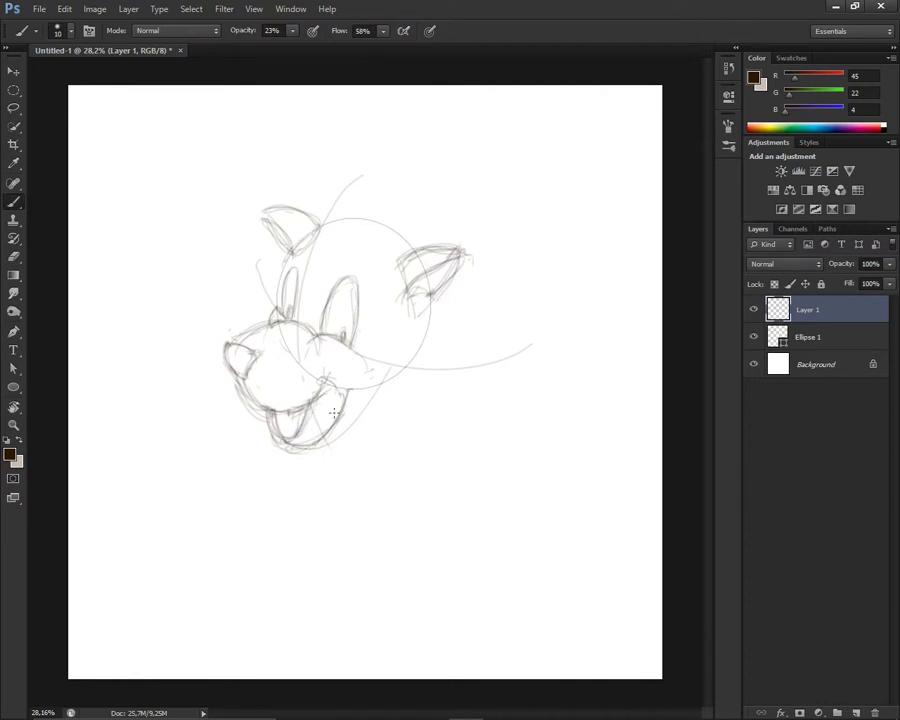
scroll(277, 287, down, 2)
key(v)
scroll(290, 410, up, 1)
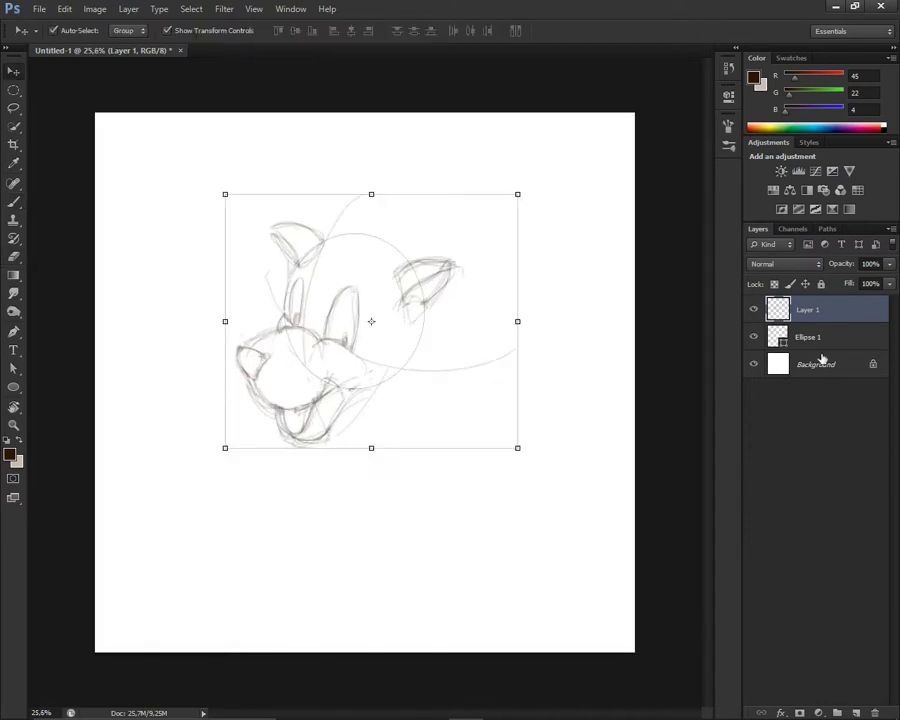
Step: Scale the head sketch slightly smaller and add a new empty layer for the body
ctrl+click(808, 337)
drag(516, 80, 413, 169)
key(Return)
click(808, 337)
click(856, 712)
scroll(322, 365, up, 1)
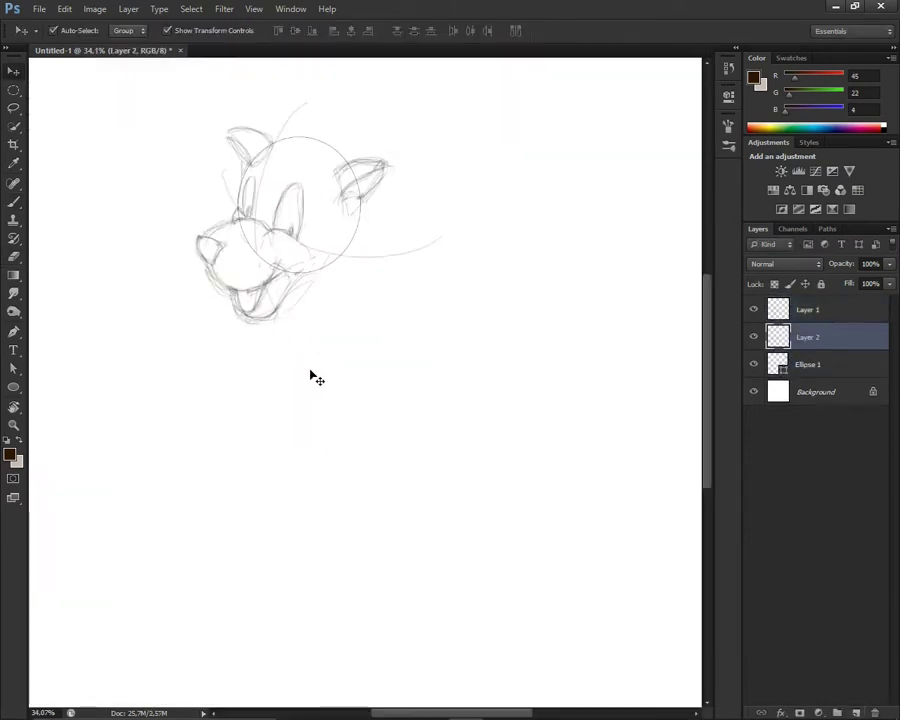
Step: Sketch the body and neck circles with pear-shaped strokes, erasing their overlaps
key(b)
mouse_move(245, 347)
mouse_down()
mouse_move(230, 342)
mouse_move(161, 418)
mouse_up()
mouse_move(268, 290)
mouse_down()
mouse_move(300, 280)
mouse_move(241, 316)
mouse_move(162, 420)
mouse_up()
drag(300, 340, 230, 455)
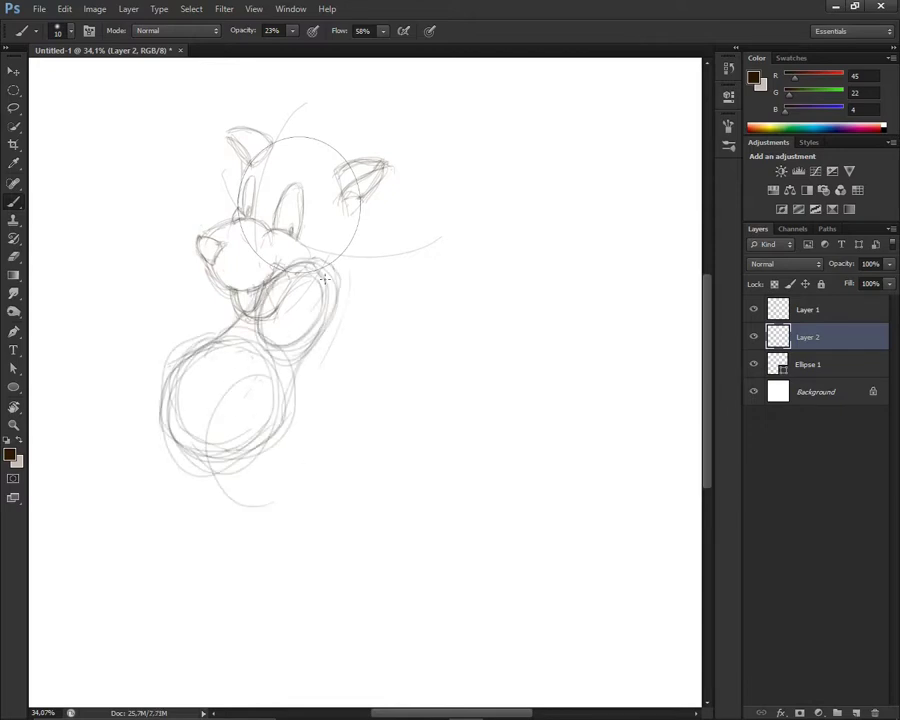
key(e)
right_click(244, 360)
key(Escape)
mouse_move(244, 360)
mouse_down()
mouse_move(301, 331)
mouse_move(226, 348)
mouse_move(264, 348)
mouse_move(236, 452)
mouse_move(170, 414)
mouse_move(271, 378)
mouse_up()
key(b)
Step: Rework the body outline and sketch the hind foot, tail and right foot ovals
key(e)
key(b)
drag(160, 360, 221, 456)
mouse_move(159, 441)
mouse_down()
mouse_move(227, 440)
mouse_move(199, 427)
mouse_up()
drag(280, 445, 335, 476)
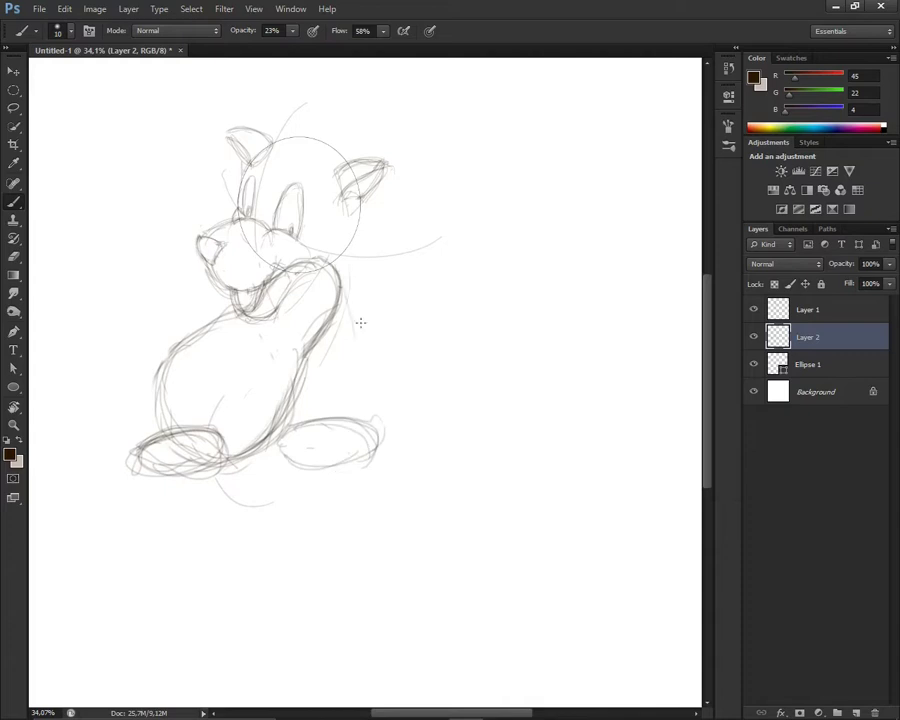
key(e)
drag(345, 441, 372, 462)
key(b)
Step: Clean up the feet, darken the right leg, and sketch the left leg and middle paw
key(e)
drag(352, 331, 352, 345)
key(b)
key(e)
key(b)
drag(345, 290, 400, 428)
key(e)
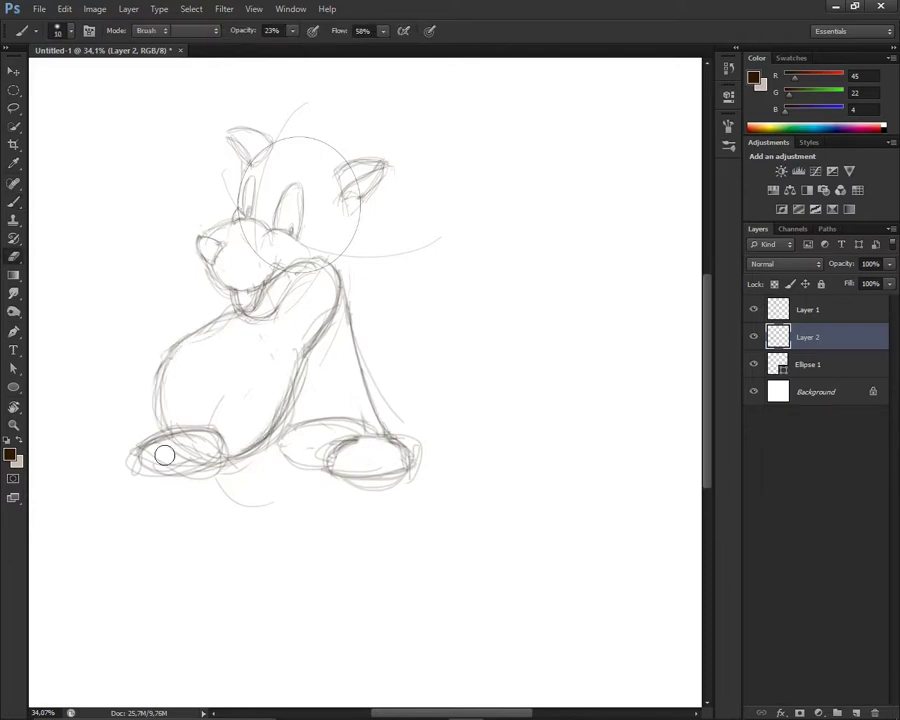
drag(164, 455, 195, 452)
key(b)
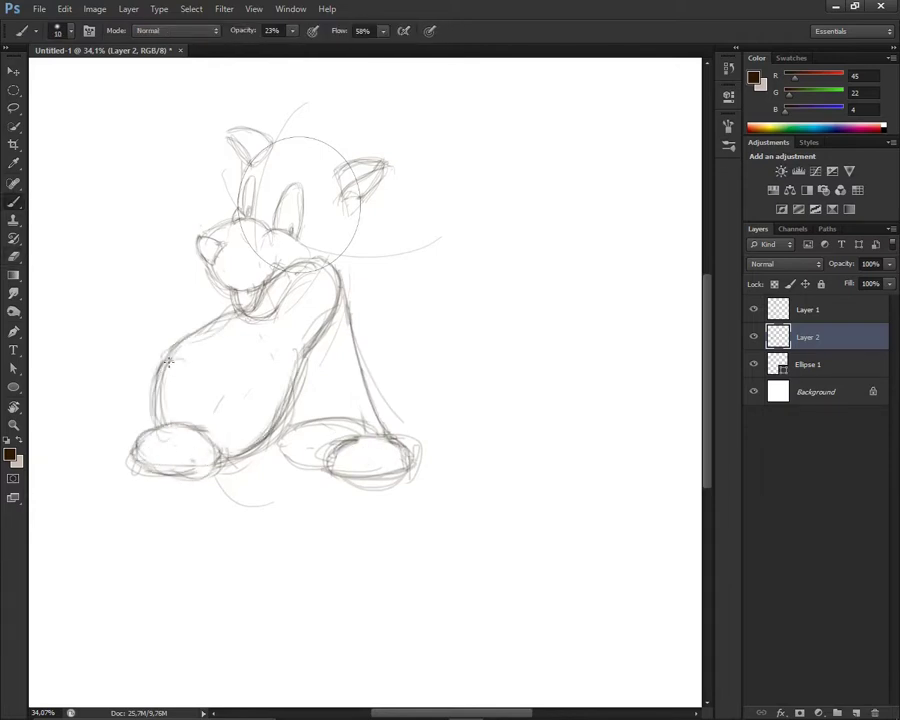
drag(213, 414, 211, 385)
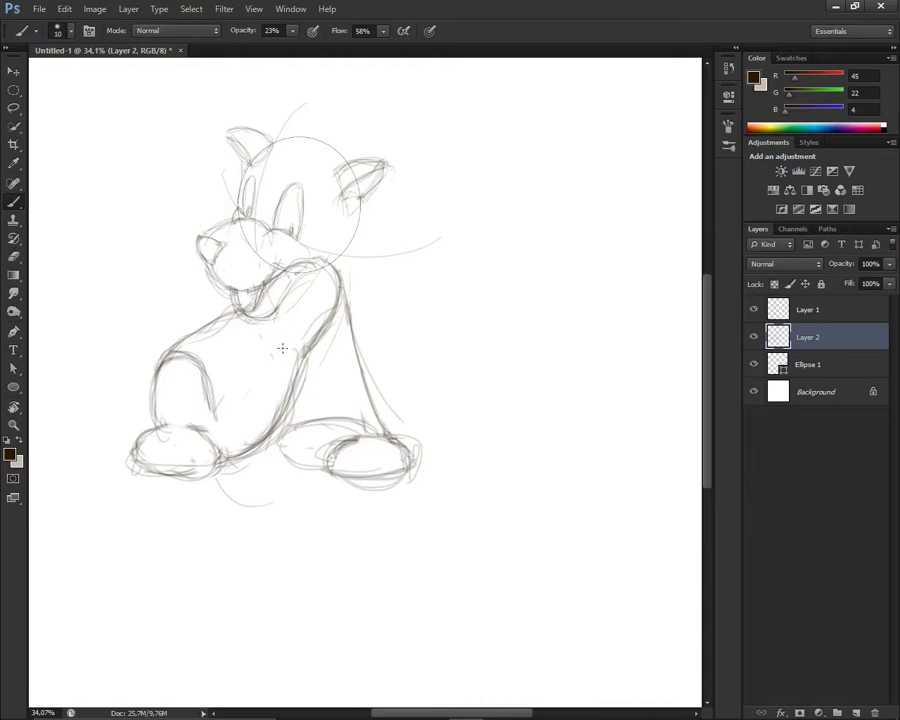
drag(270, 439, 304, 467)
key(ctrl+z)
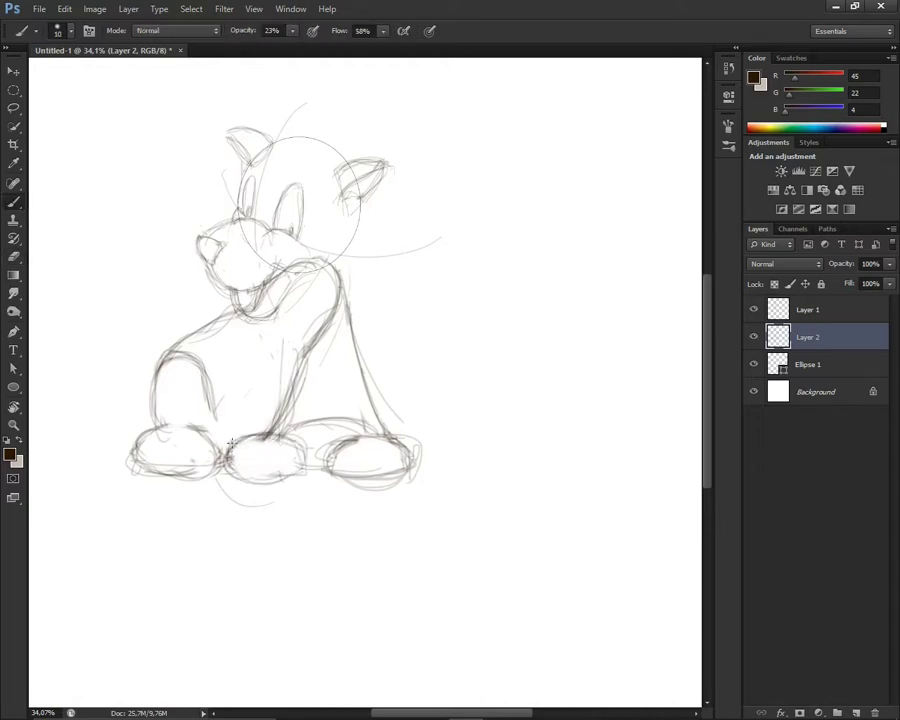
Step: Touch up the body lines with eraser and brush, then choose a new brush preset
key(e)
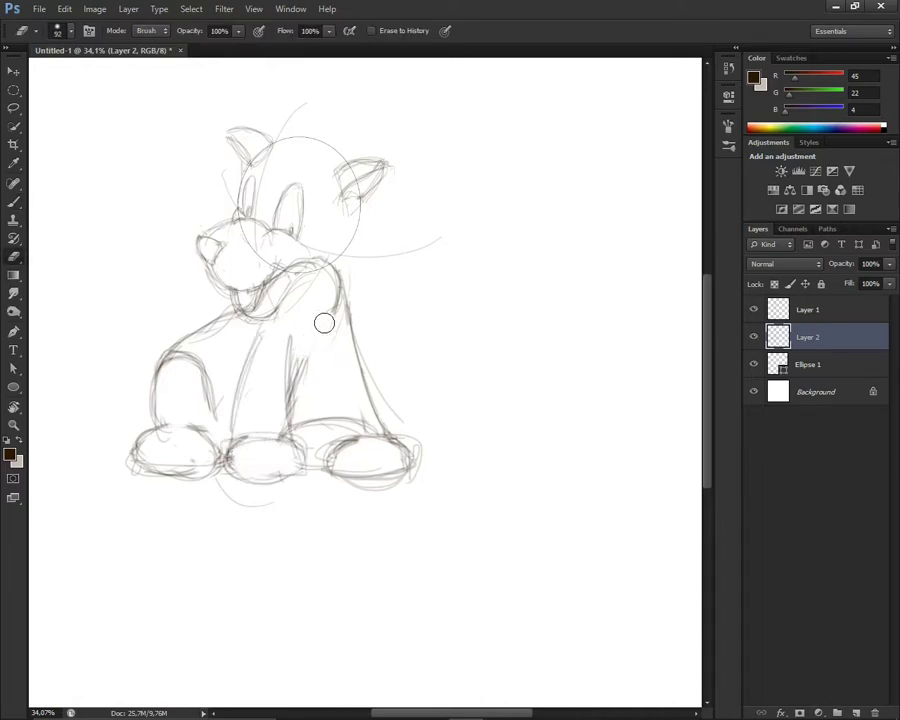
key(b)
key(e)
key(b)
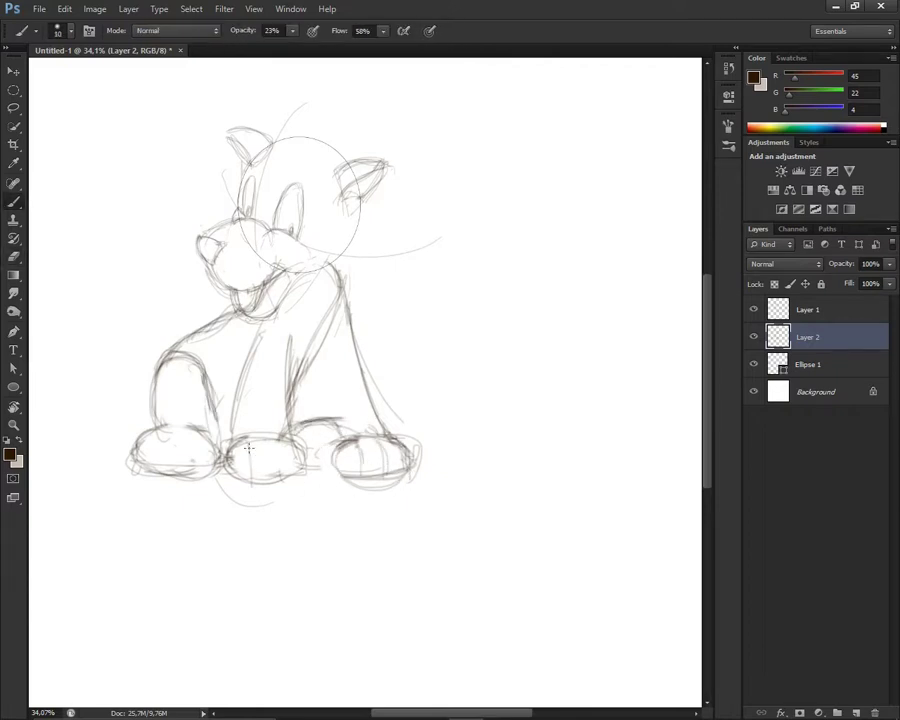
key(e)
key(b)
key(e)
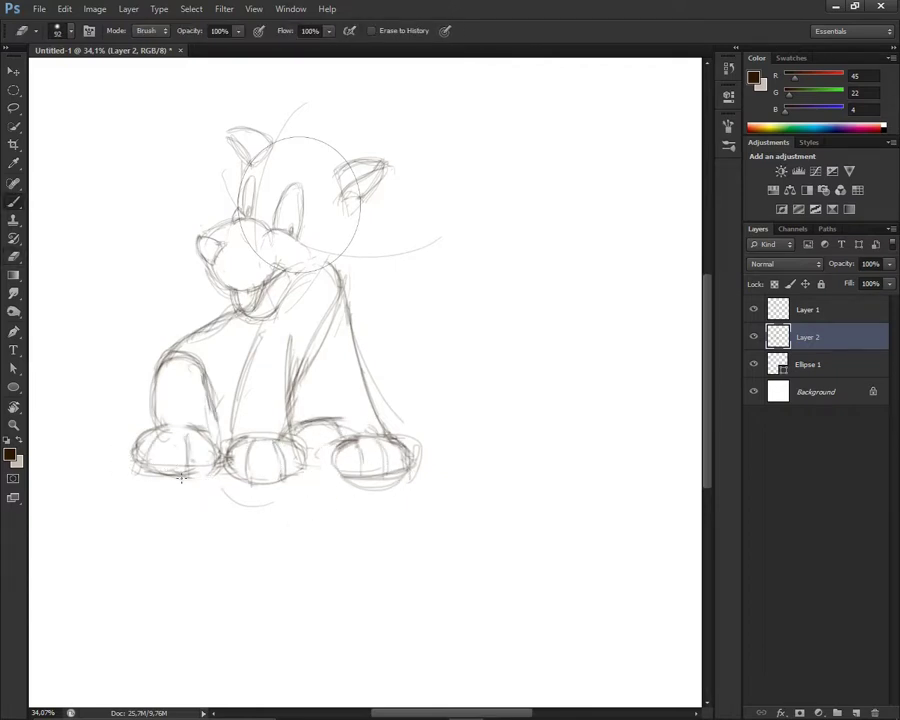
key(b)
key(e)
key(b)
right_click(190, 400)
double_click(243, 617)
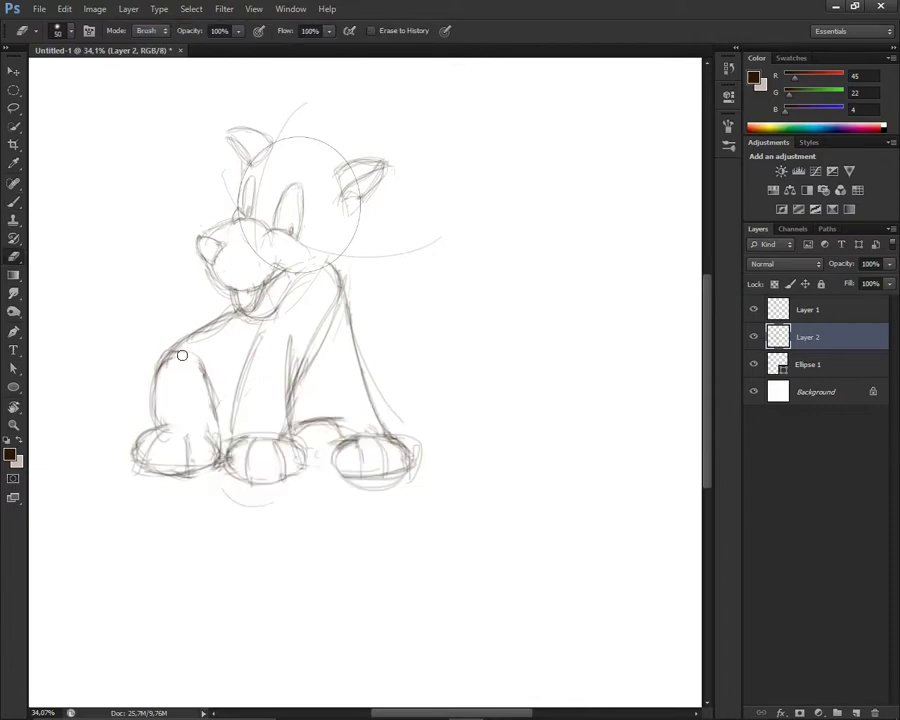
Step: Refine the body, legs, paws and tail sketch by alternating eraser and brush
key(e)
key(b)
key(e)
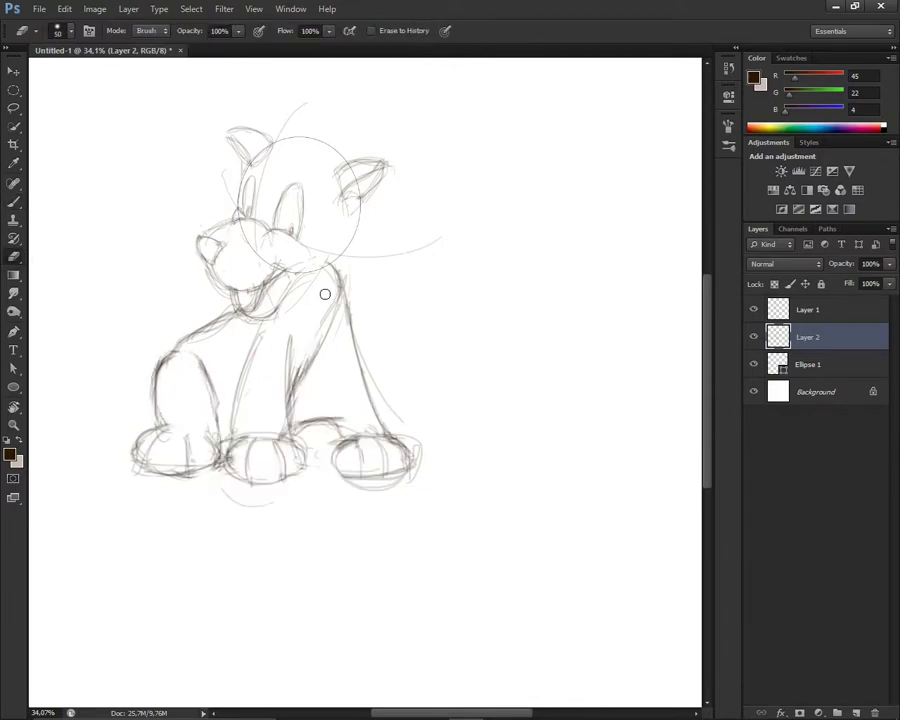
key(b)
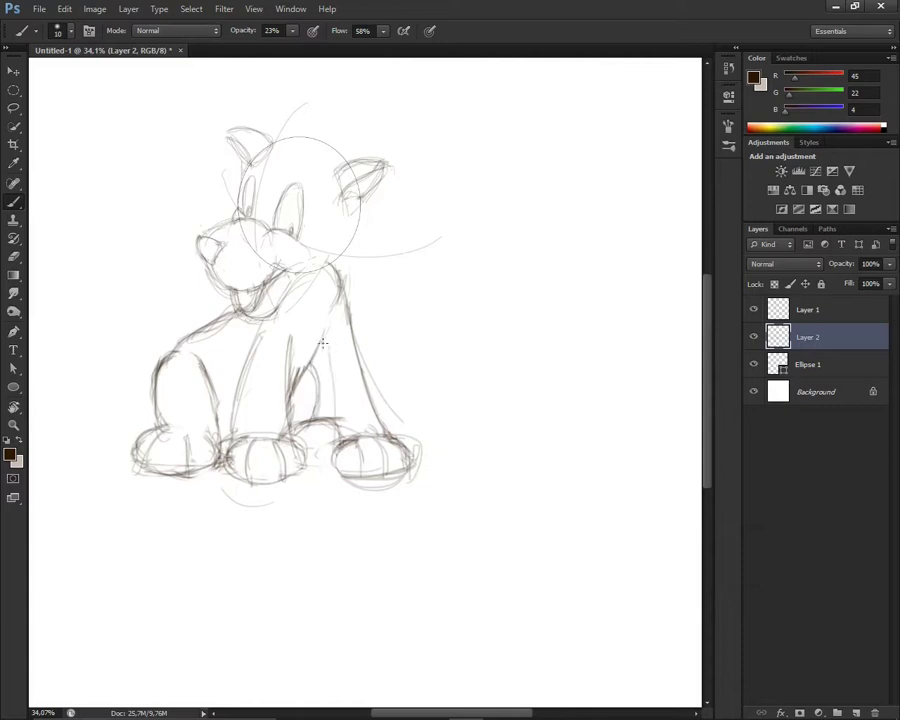
key(e)
key(b)
key(e)
key(b)
key(e)
key(b)
key(e)
key(b)
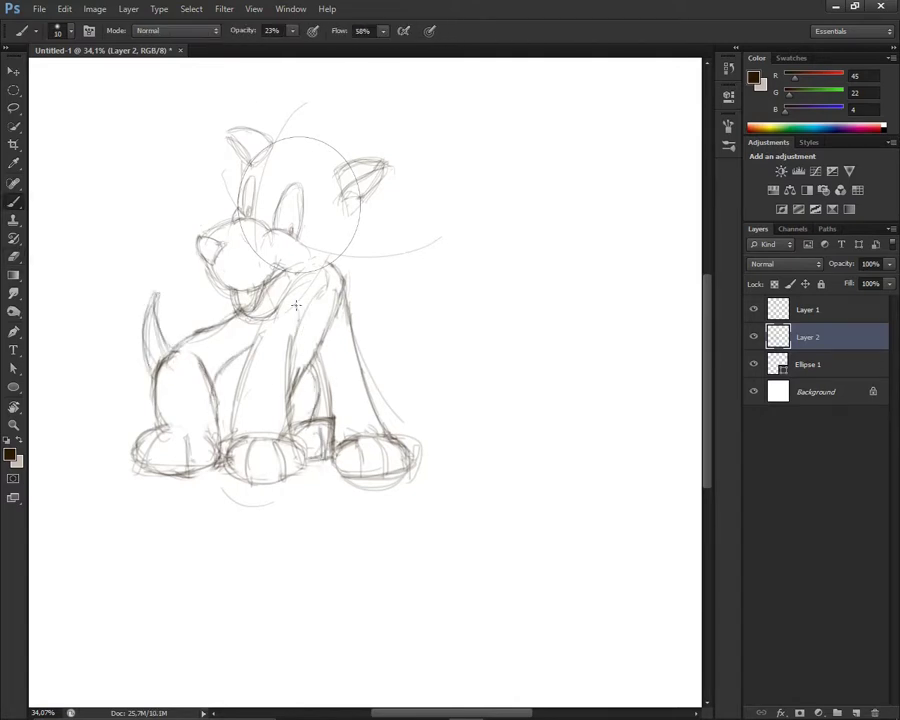
key(e)
key(b)
key(e)
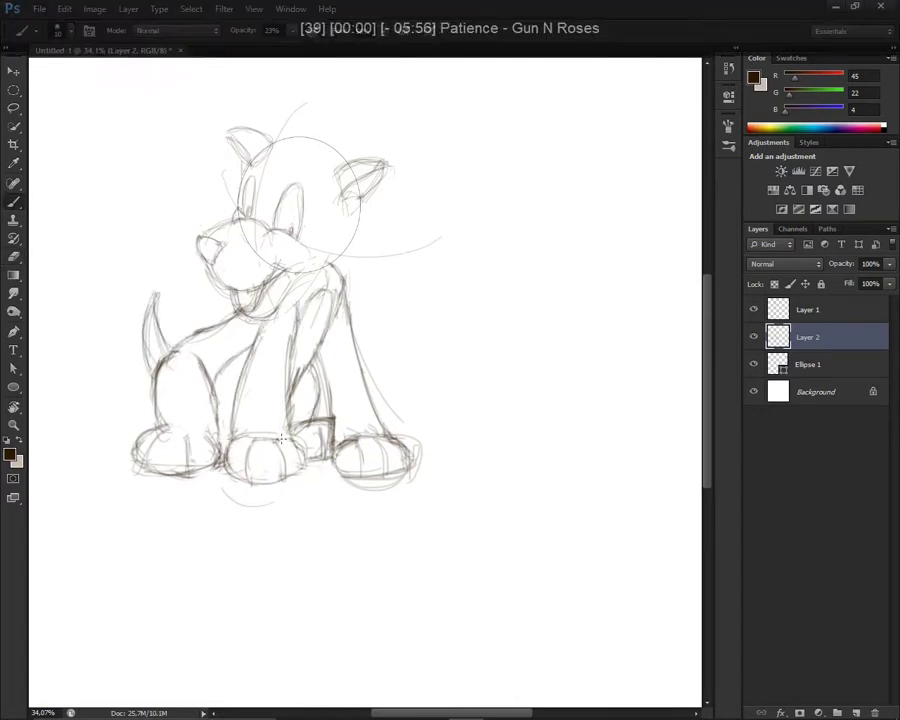
key(b)
key(e)
key(b)
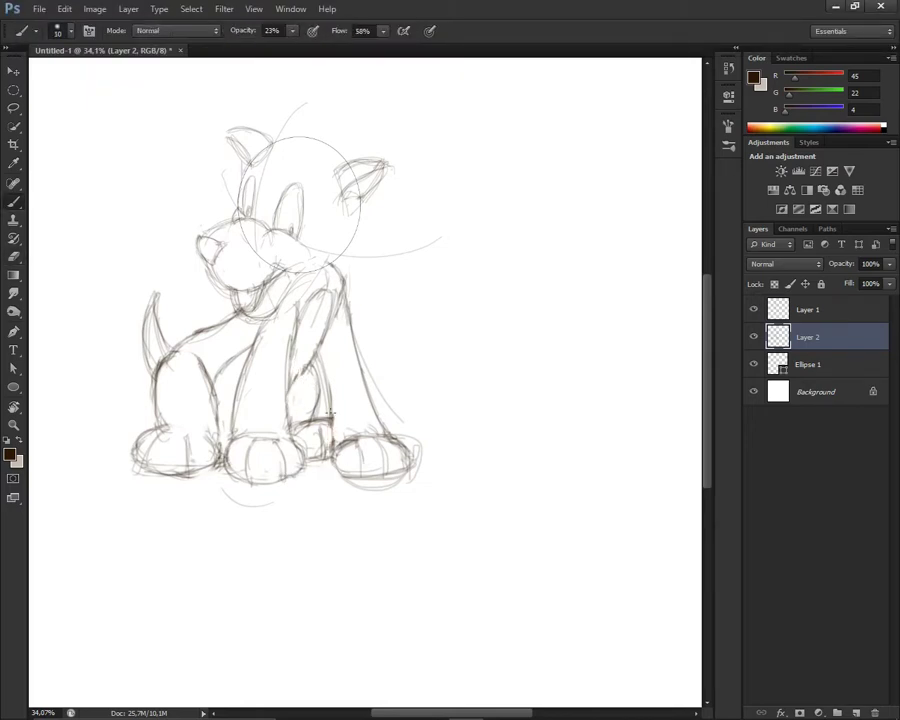
scroll(340, 430, down, 2)
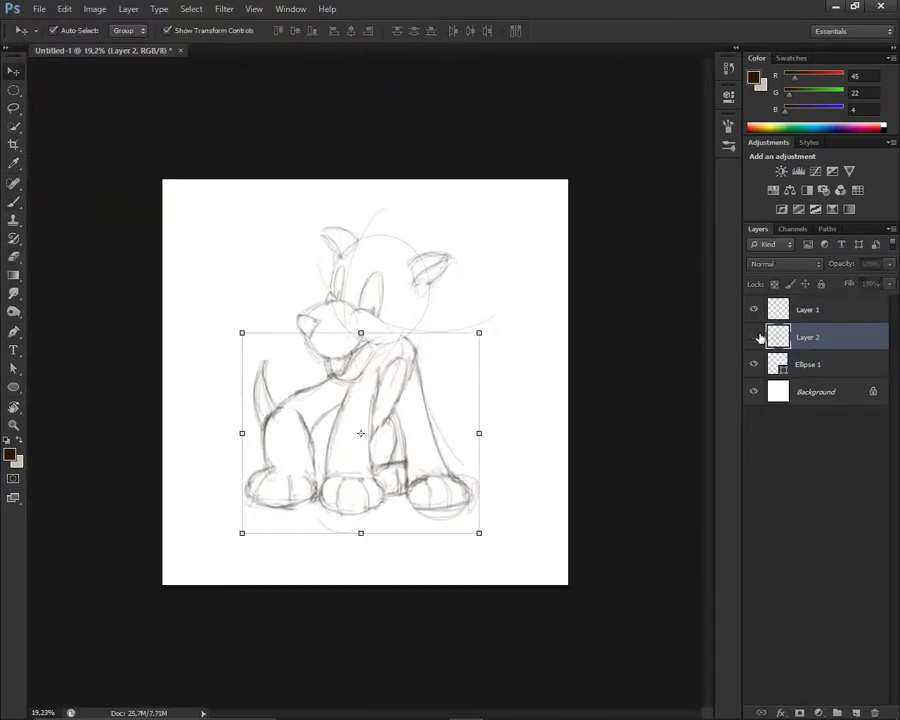
Step: Make the head sketch layer active and redraw the puppy's chin
key(b)
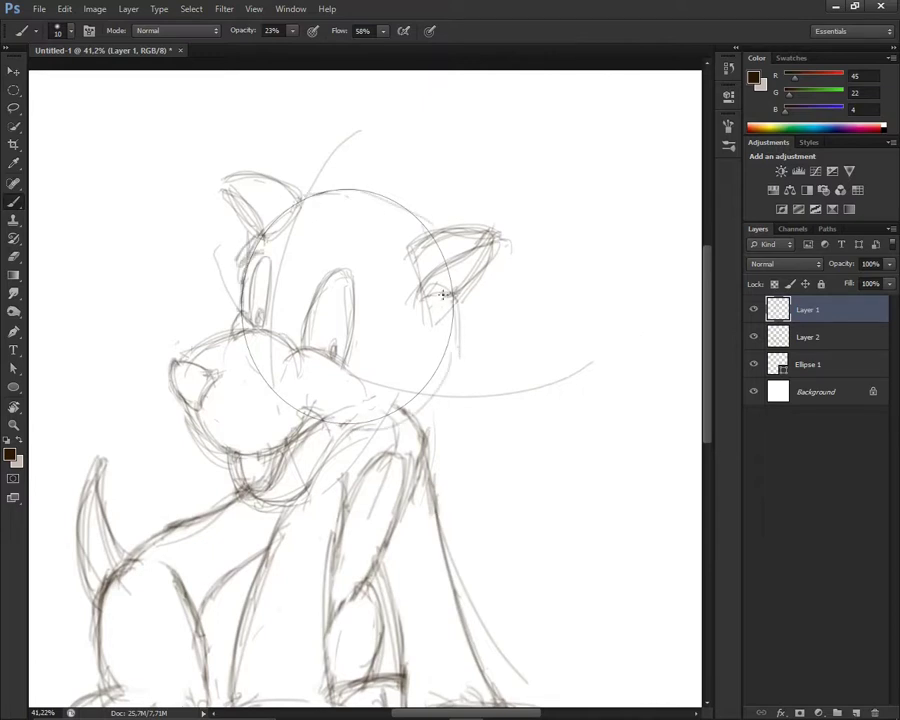
key(e)
key(alt+bracketleft)
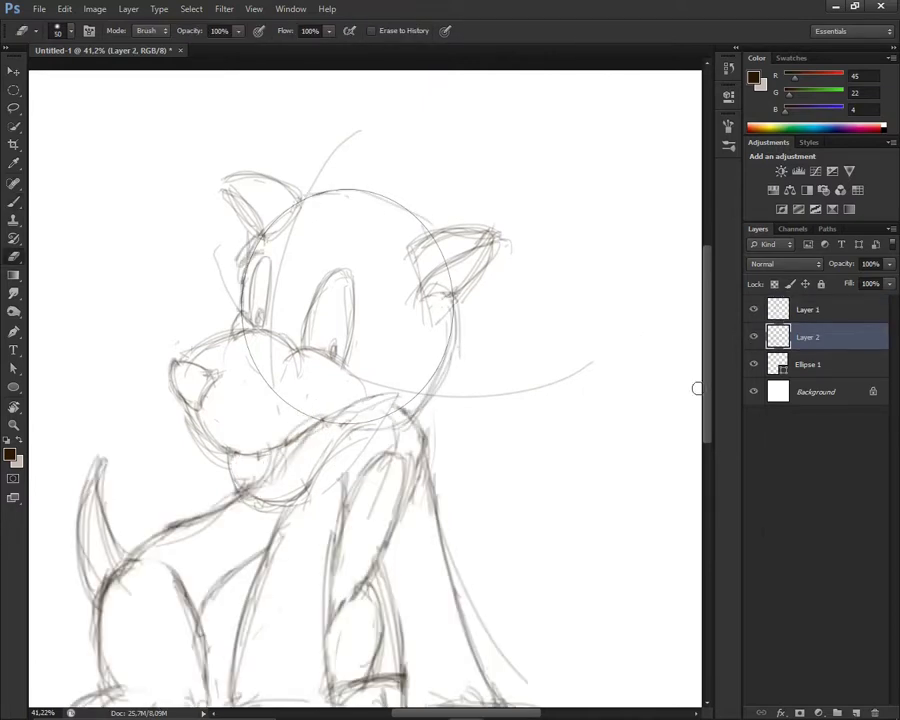
click(781, 311)
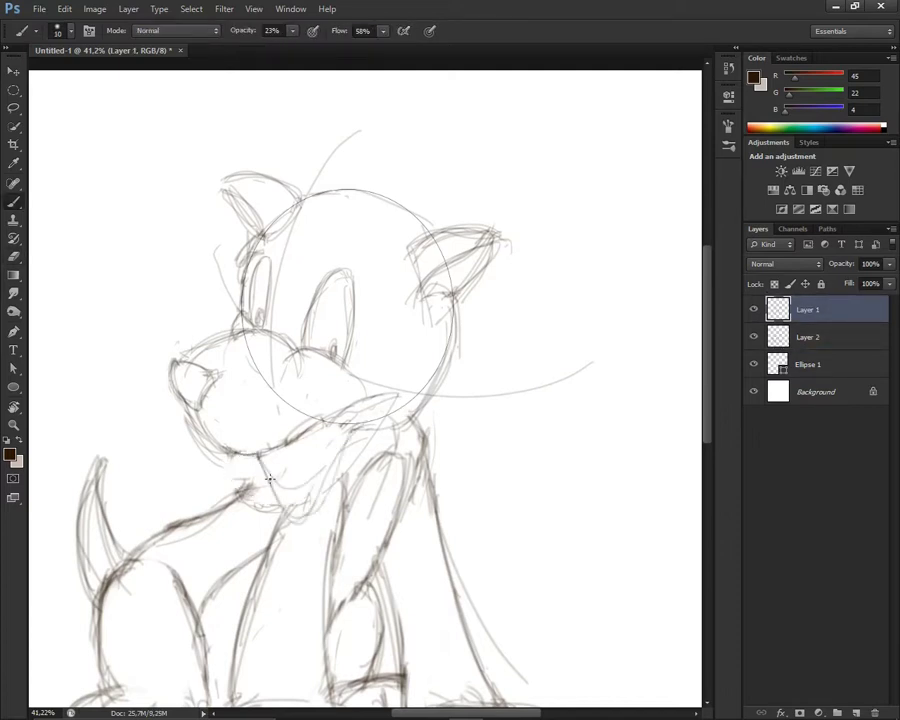
key(b)
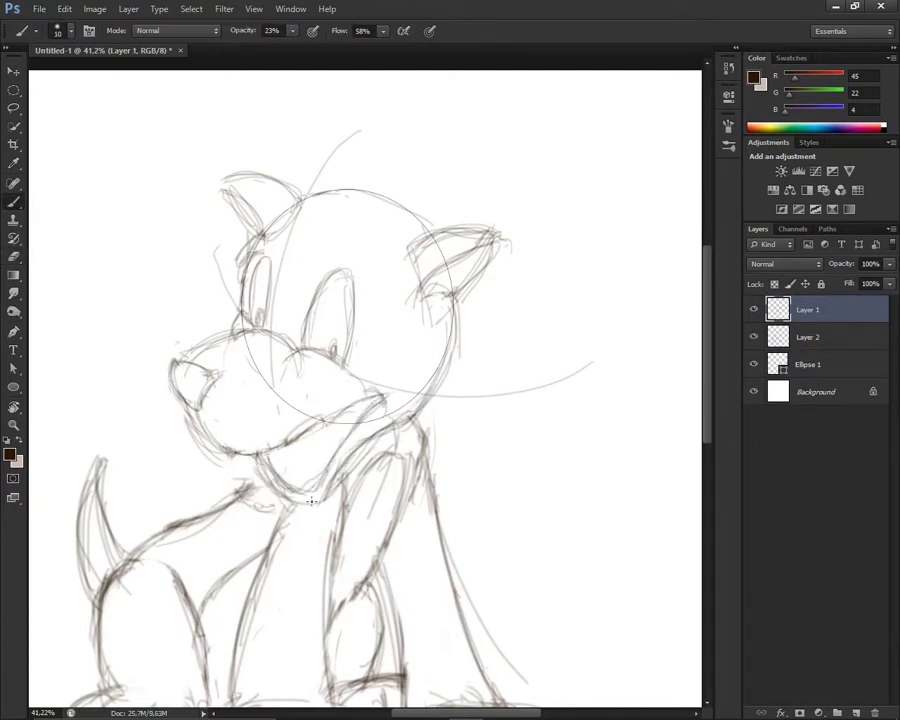
Step: Clean up the neck lines and hide the Ellipse 1 guide circle
key(e)
key(b)
key(e)
click(753, 364)
key(b)
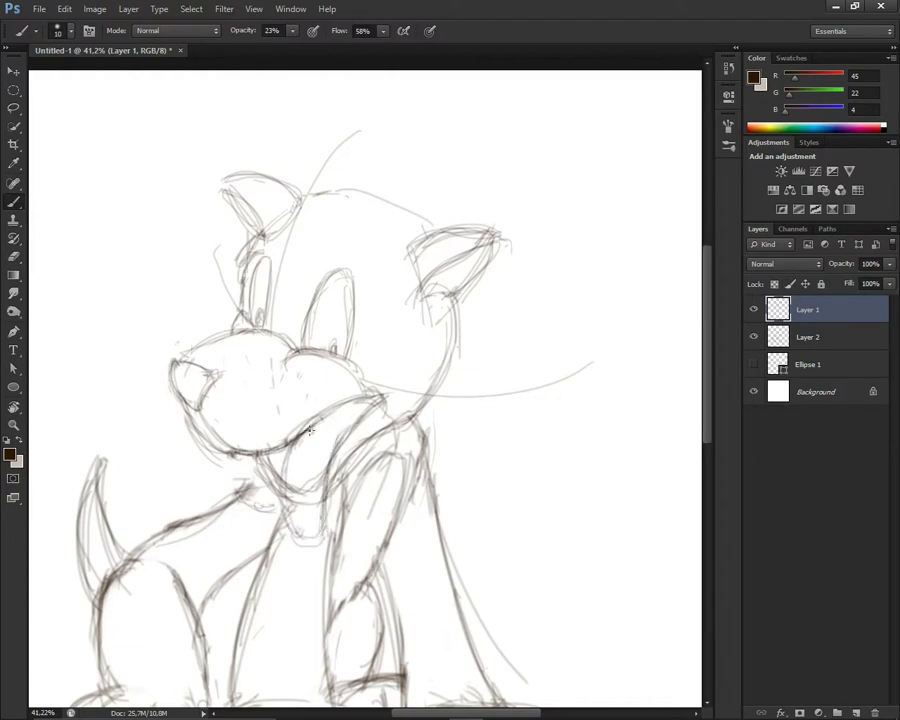
Step: Draw a hanging tongue under the muzzle and erase the old left and right ear sketches
drag(300, 440, 300, 535)
key(e)
drag(450, 298, 435, 390)
key(b)
key(e)
mouse_move(230, 185)
mouse_down()
mouse_move(290, 200)
mouse_move(245, 250)
mouse_up()
key(b)
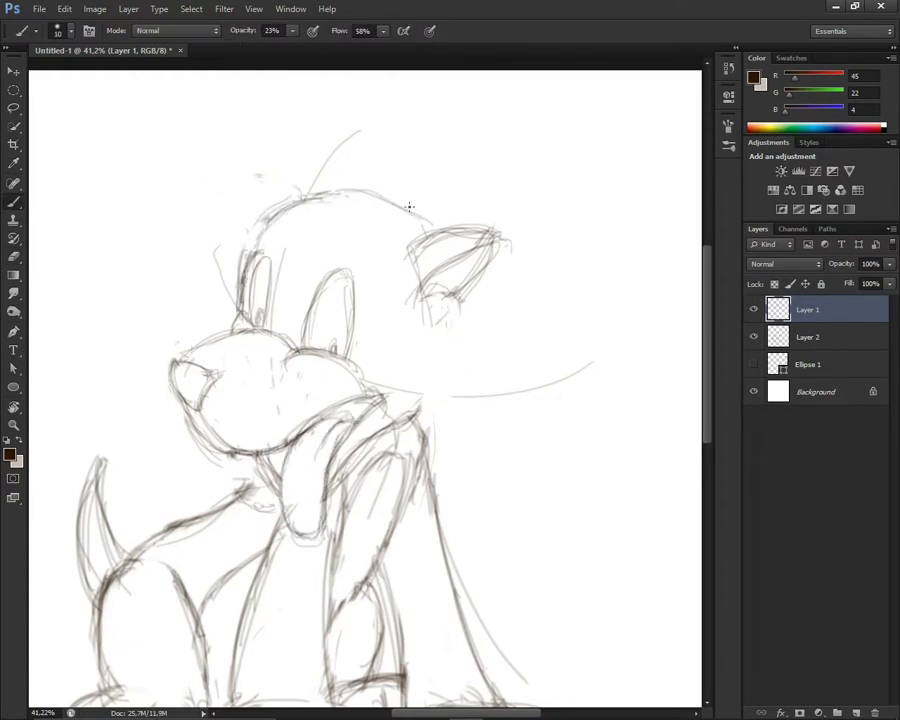
key(e)
drag(490, 240, 436, 311)
Step: Draw a new floppy right ear with a clean, dark outline
key(b)
drag(420, 240, 451, 466)
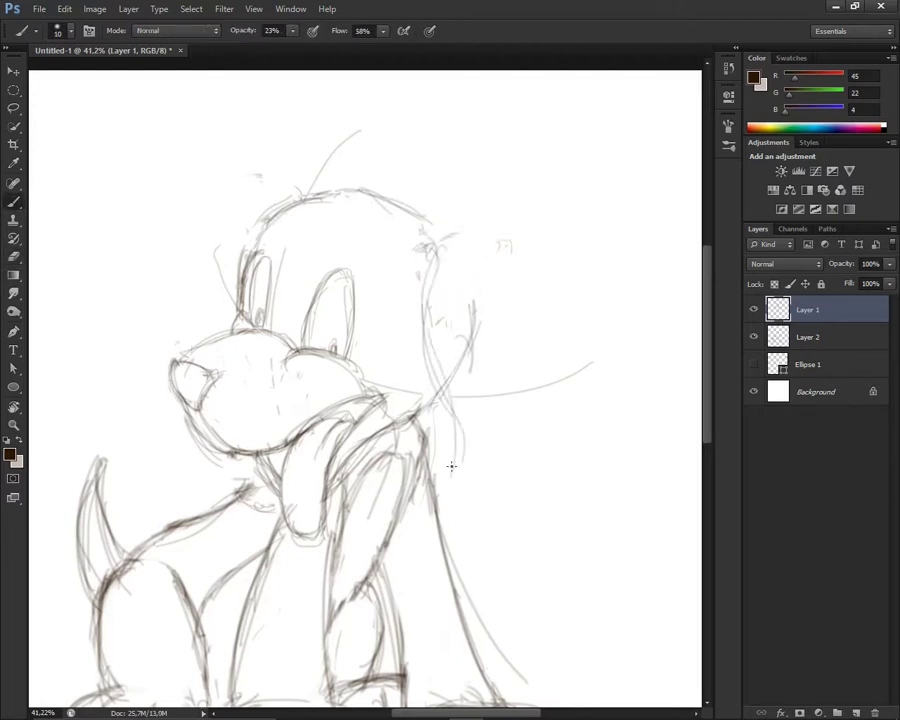
mouse_move(466, 267)
mouse_down()
mouse_move(452, 470)
mouse_move(456, 408)
mouse_up()
key(e)
key(b)
mouse_move(456, 460)
mouse_down()
mouse_move(490, 271)
mouse_move(446, 360)
mouse_up()
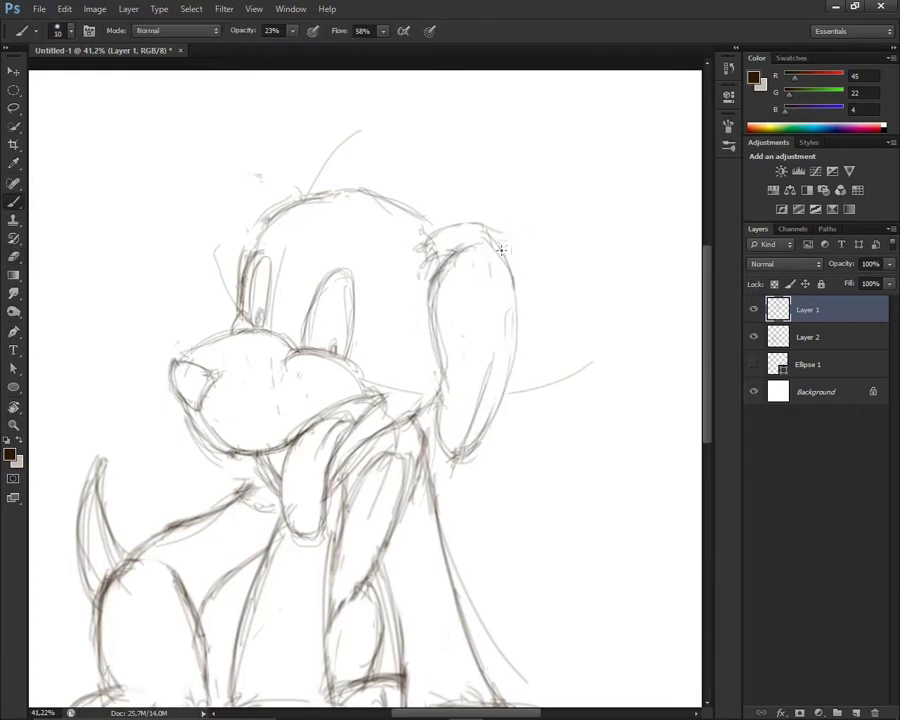
Step: Redraw the left ear as a smaller, rounded curl
drag(270, 204, 190, 315)
key(e)
drag(231, 262, 213, 221)
key(b)
key(e)
key(b)
drag(190, 344, 183, 326)
drag(158, 276, 175, 325)
key(e)
key(b)
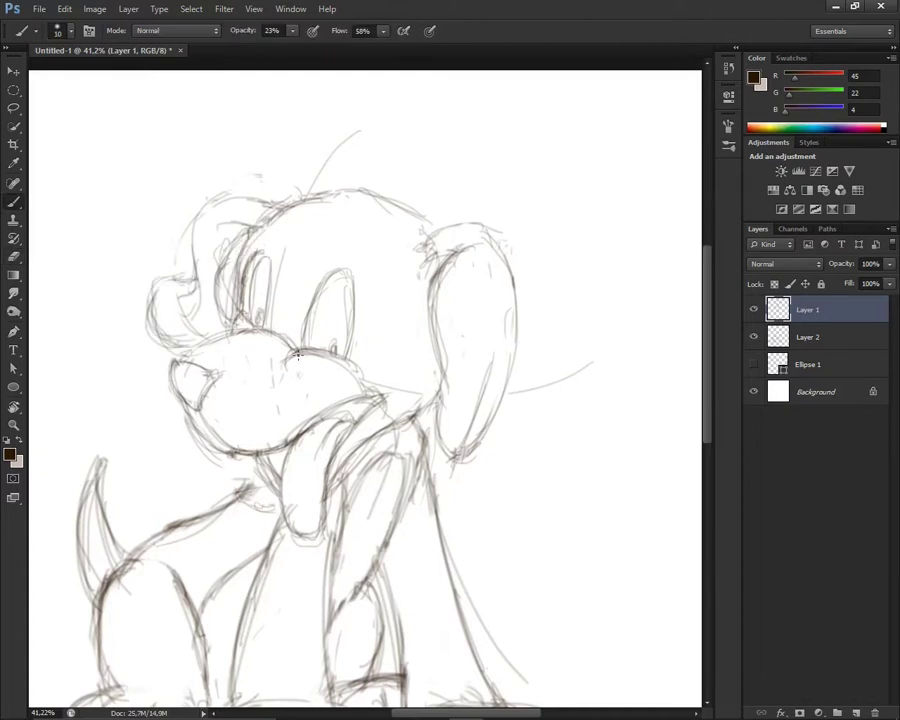
key(e)
key(b)
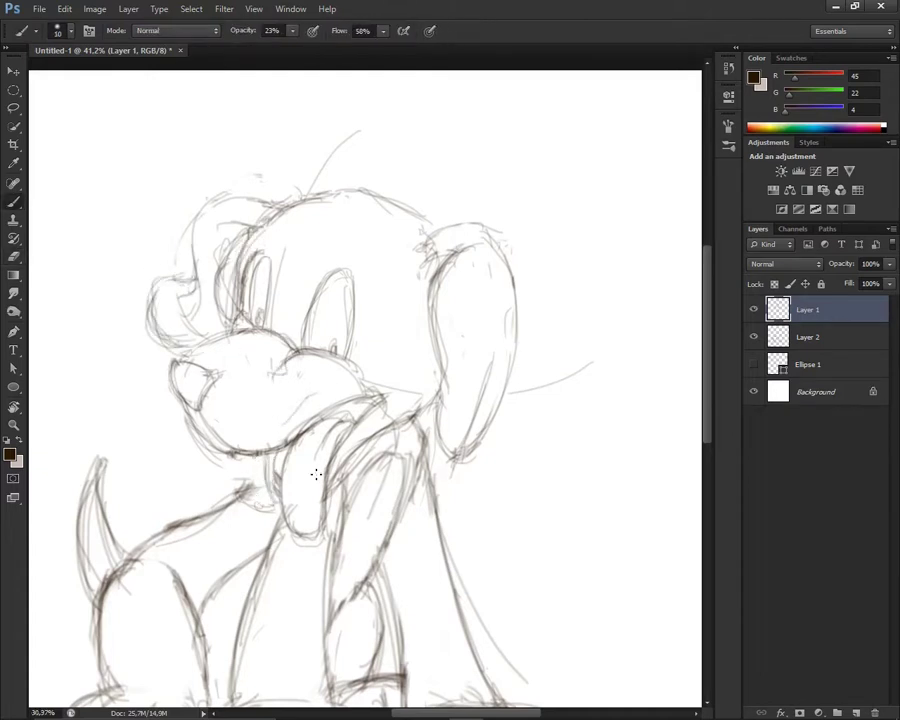
Step: Darken the tail stroke
scroll(316, 474, down, 1)
key(e)
key(alt+bracketleft)
key(b)
drag(214, 351, 197, 405)
scroll(109, 331, down, 1)
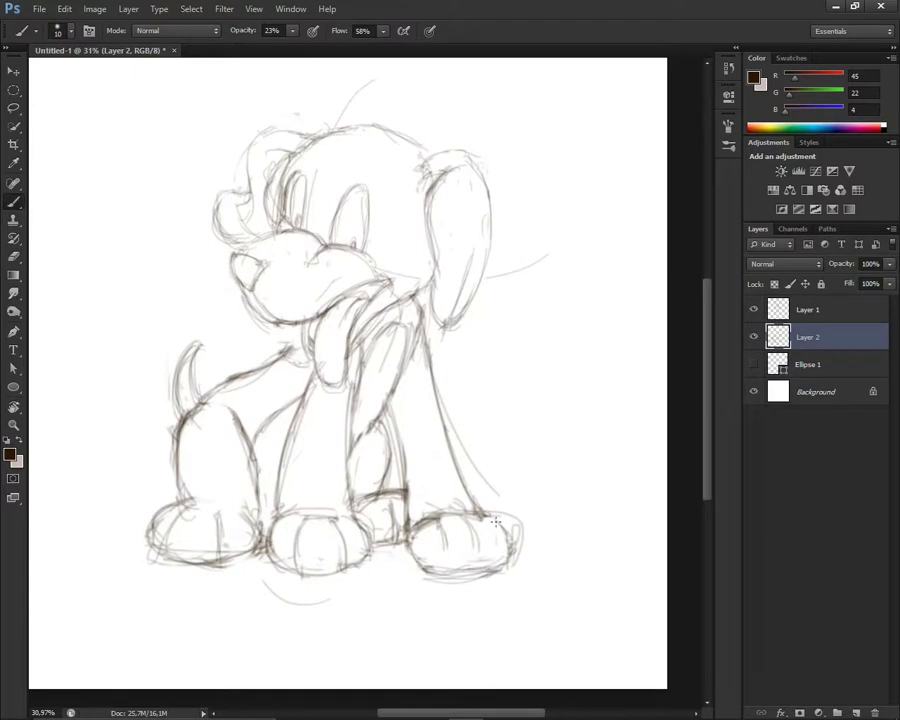
Step: Switch to Layer 1 and keep refining the sketch with brush and eraser passes
key(e)
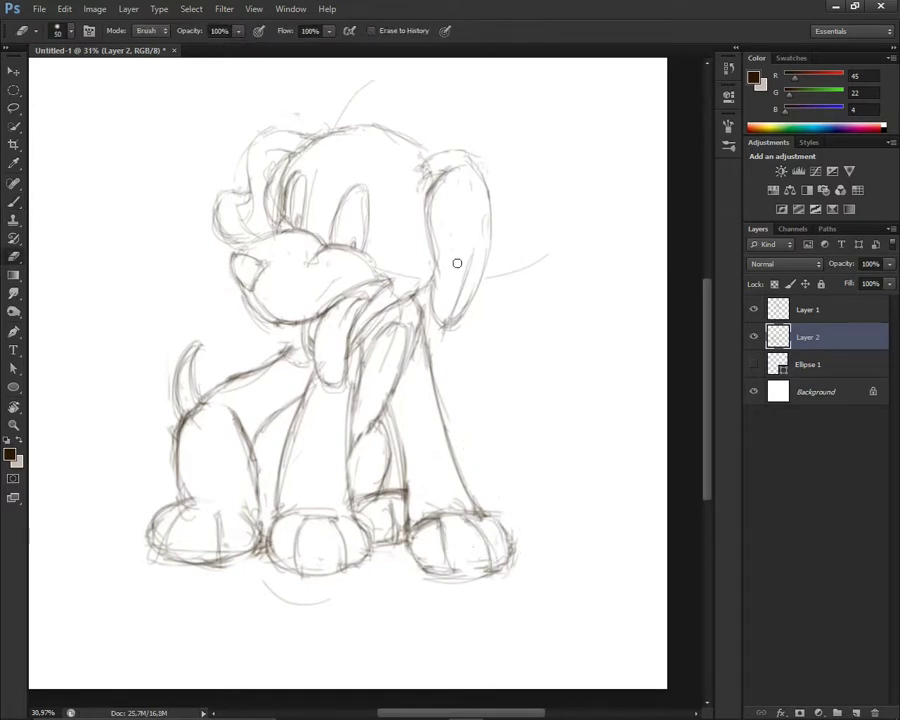
key(alt+bracketright)
key(b)
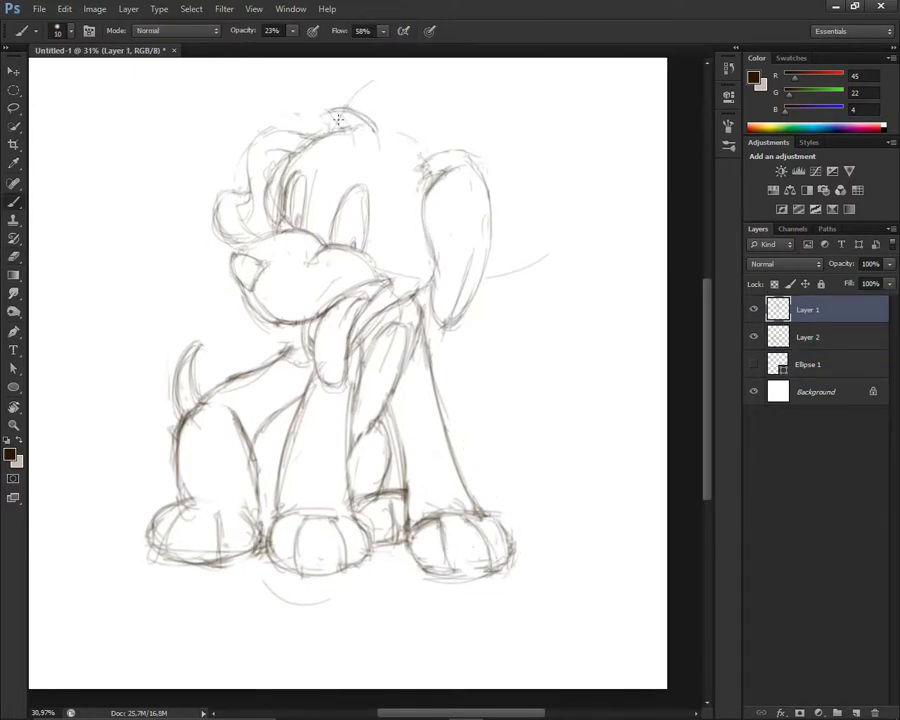
key(e)
key(b)
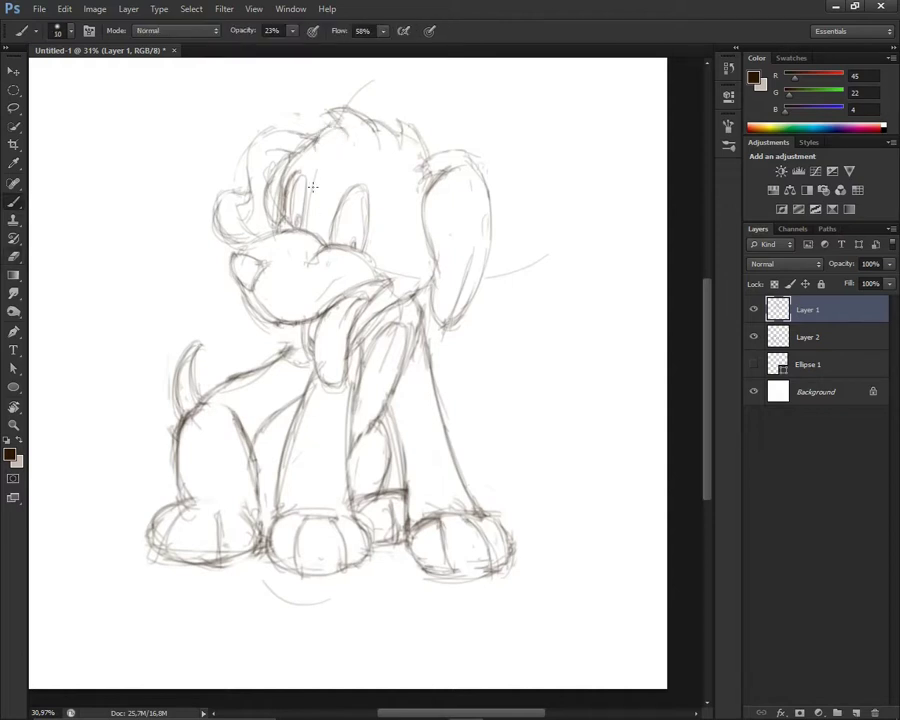
key(e)
key(b)
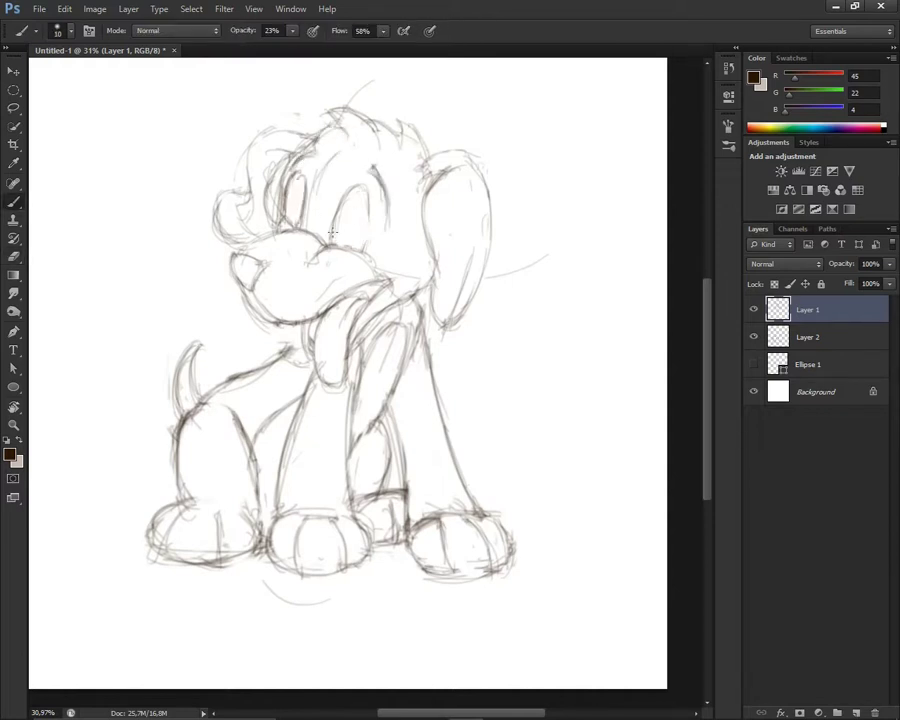
key(e)
key(b)
key(e)
key(b)
key(e)
Step: Redraw the tufted hair strokes on top of the head
mouse_move(337, 146)
mouse_down()
mouse_move(412, 144)
mouse_move(437, 124)
mouse_up()
key(b)
key(e)
key(b)
key(e)
scroll(380, 220, down, 2)
scroll(345, 305, up, 2)
scroll(345, 305, down, 2)
Step: Save the sketch as cd.psd in a new 'Cute dog' folder and select Layer 2
click(40, 9)
click(92, 168)
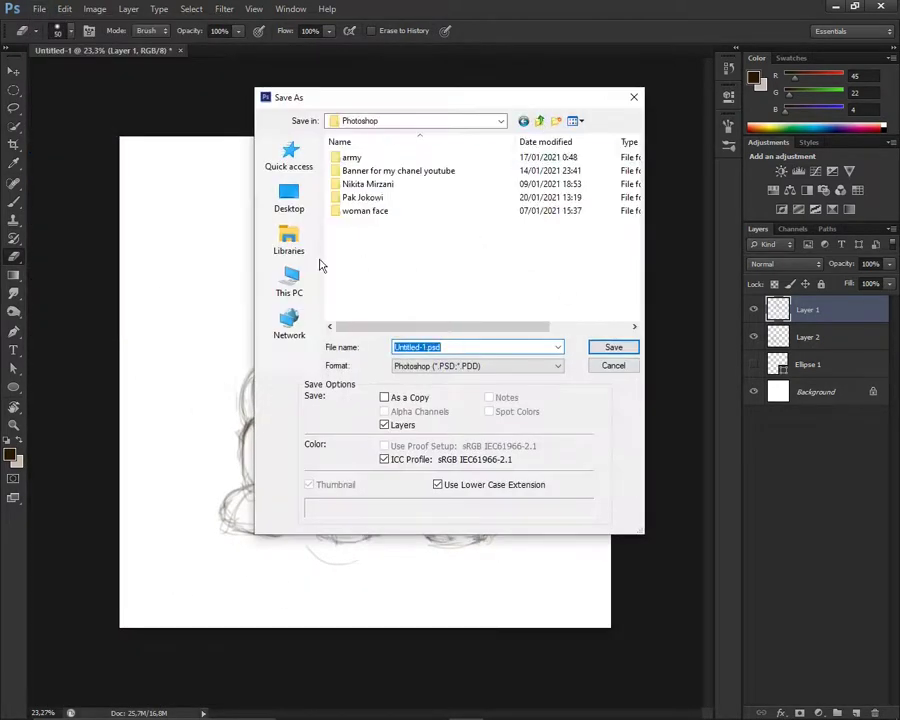
key(alt+Up)
key(ctrl+shift+n)
text(g)
key(Return)
double_click(360, 291)
click(470, 347)
text(cd)
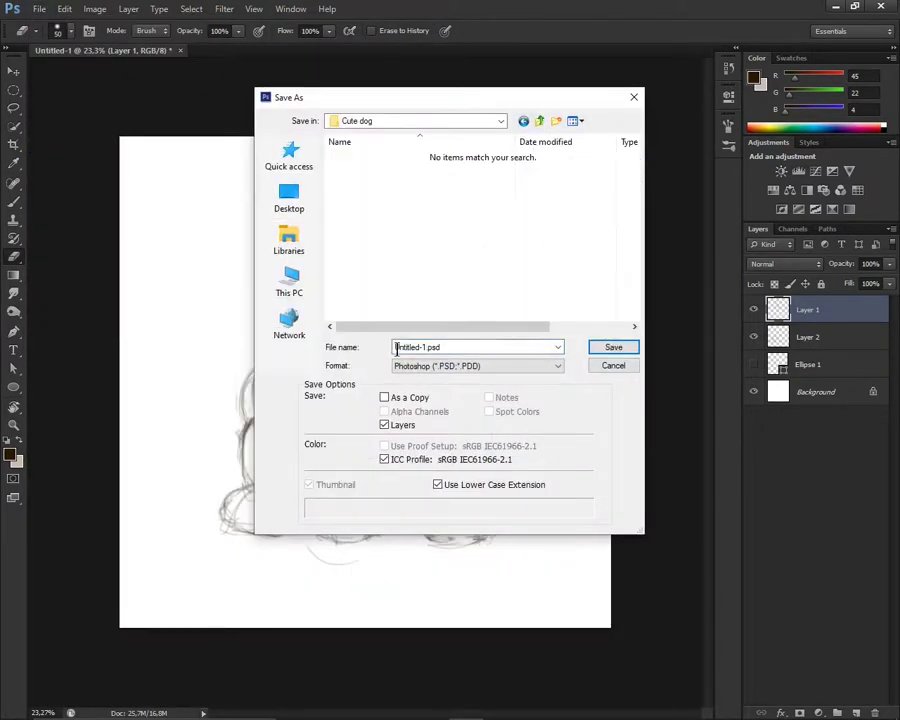
click(612, 347)
click(808, 337)
scroll(345, 395, up, 1)
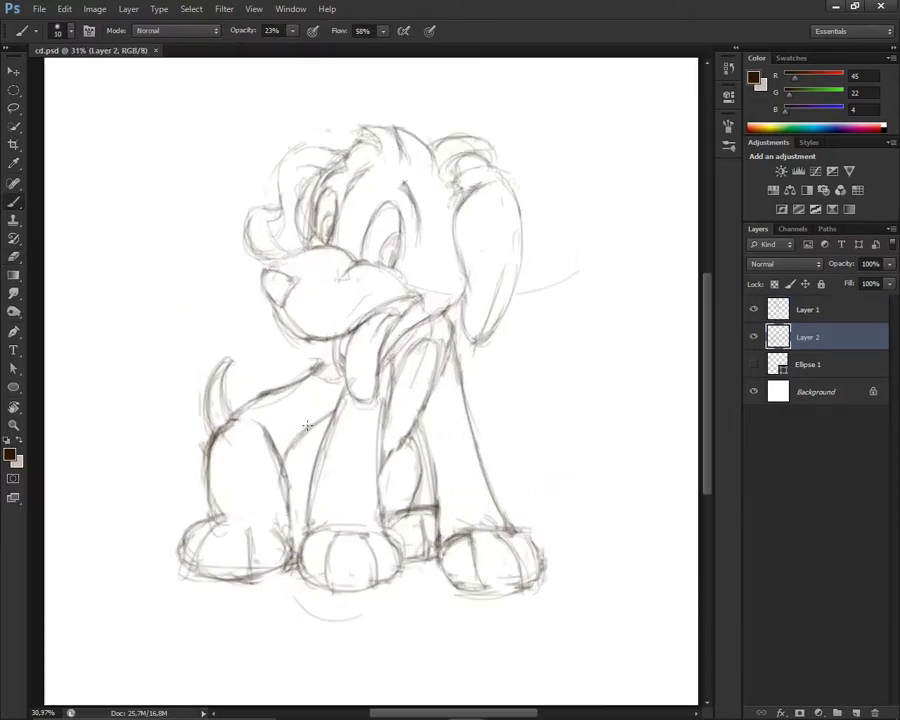
Step: Redraw the puppy's back line on Layer 2, tilting the canvas view for a comfortable angle
key(b)
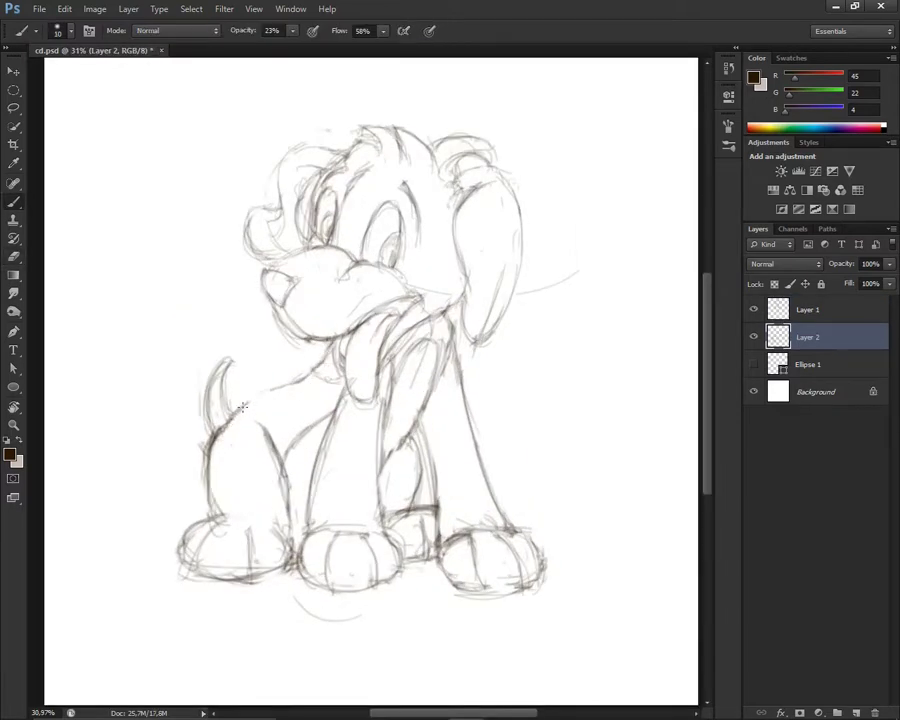
key(r)
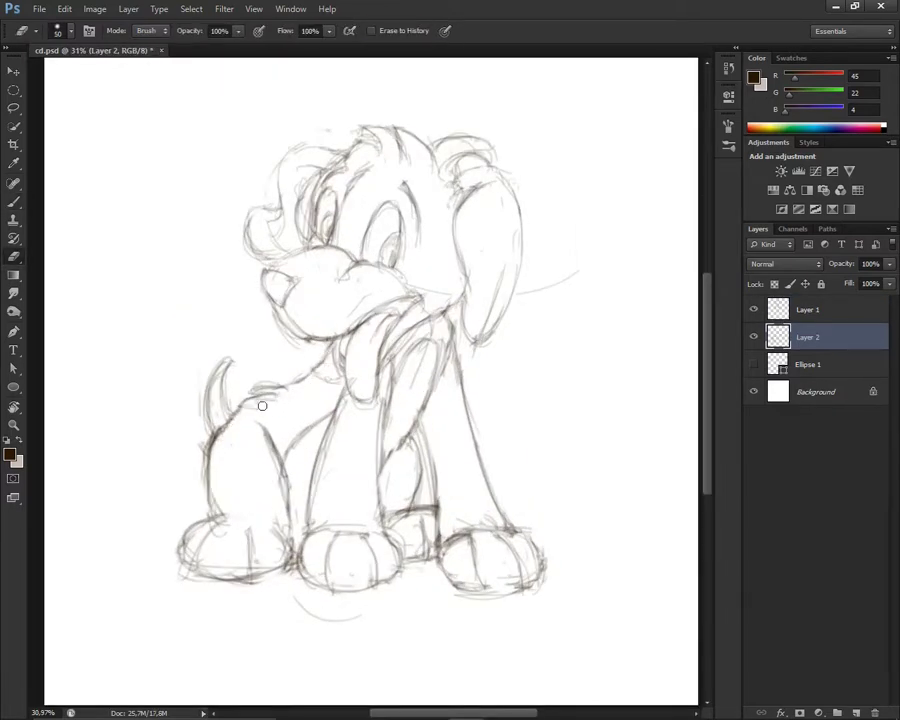
drag(275, 446, 297, 495)
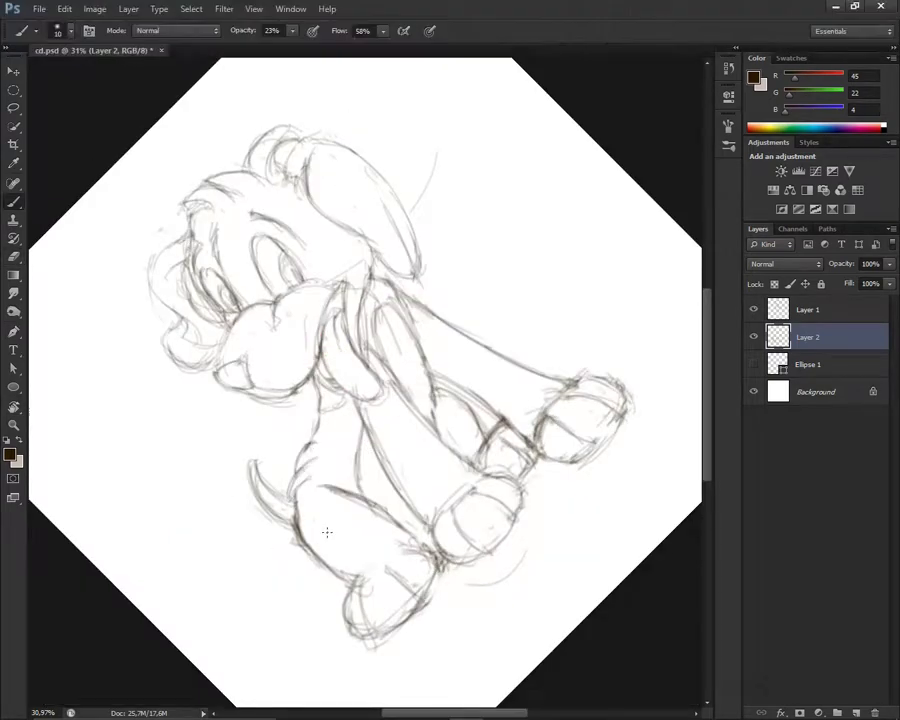
key(e)
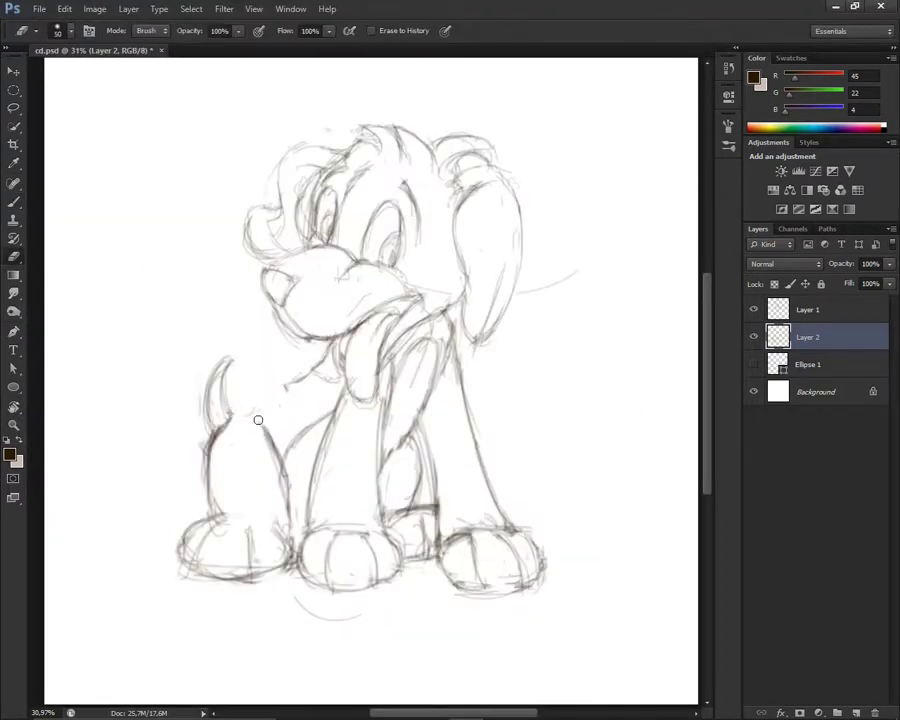
key(b)
key(e)
key(b)
key(e)
key(b)
key(e)
key(b)
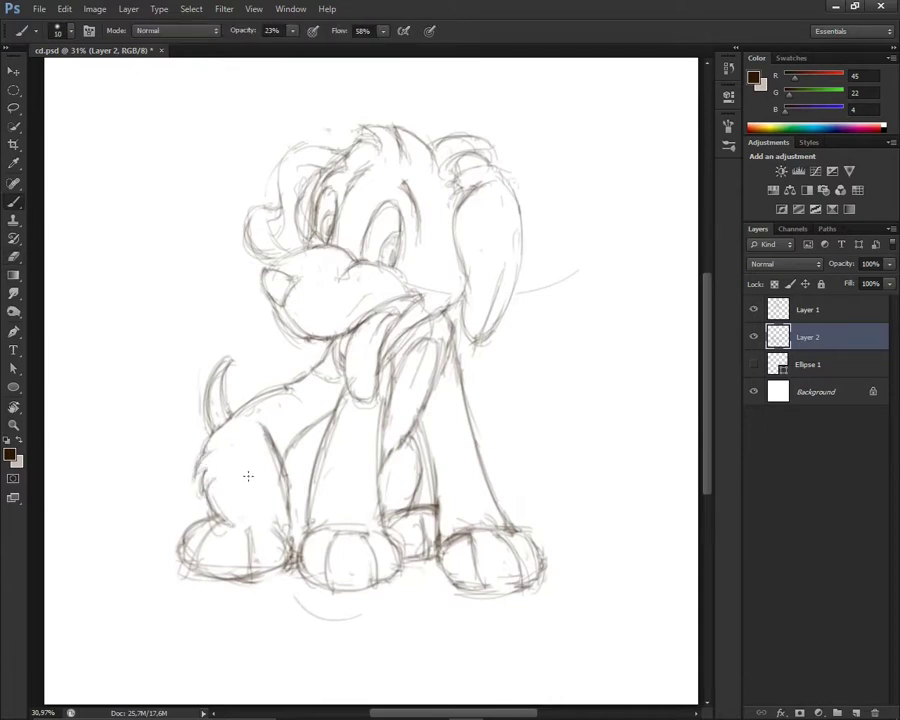
key(e)
key(b)
key(e)
key(b)
Step: Clean up the tail and chest lines with alternating brush and eraser passes
key(e)
key(b)
key(e)
key(b)
key(e)
key(b)
key(e)
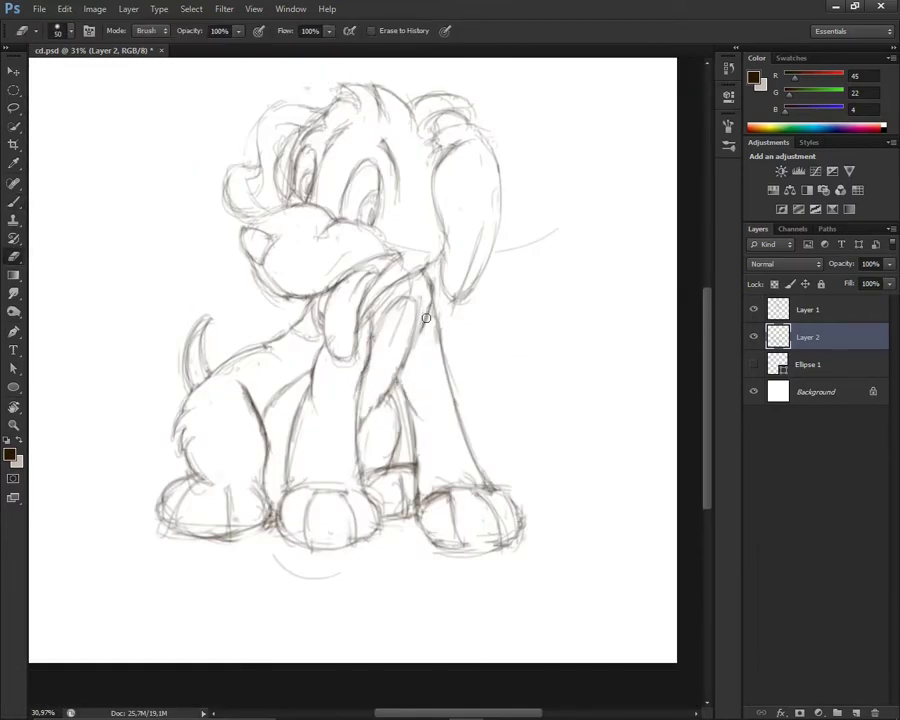
key(b)
key(e)
key(b)
key(e)
key(b)
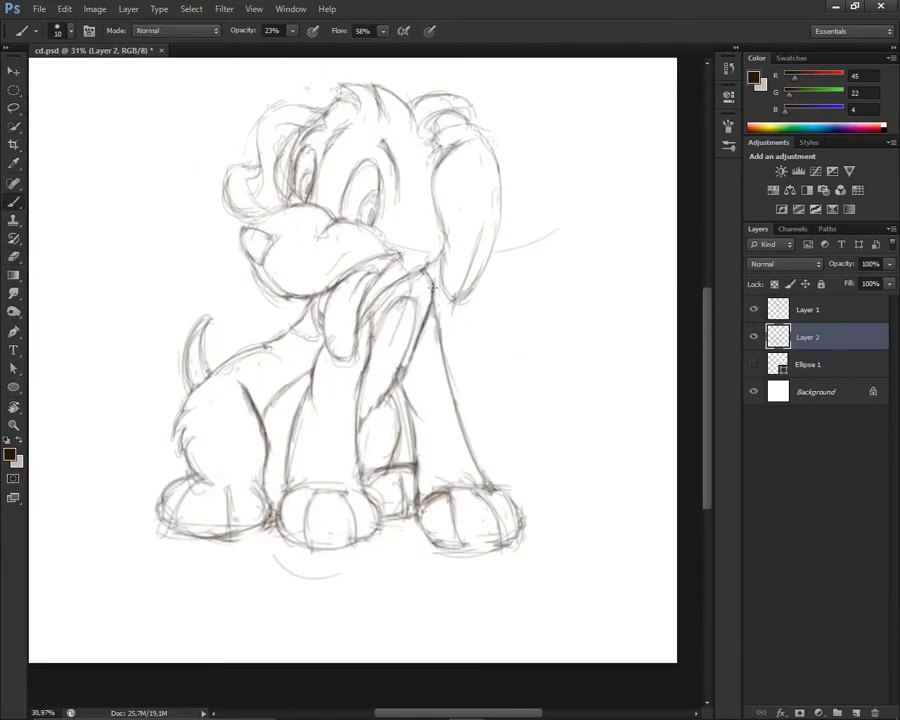
key(e)
key(b)
drag(452, 369, 371, 347)
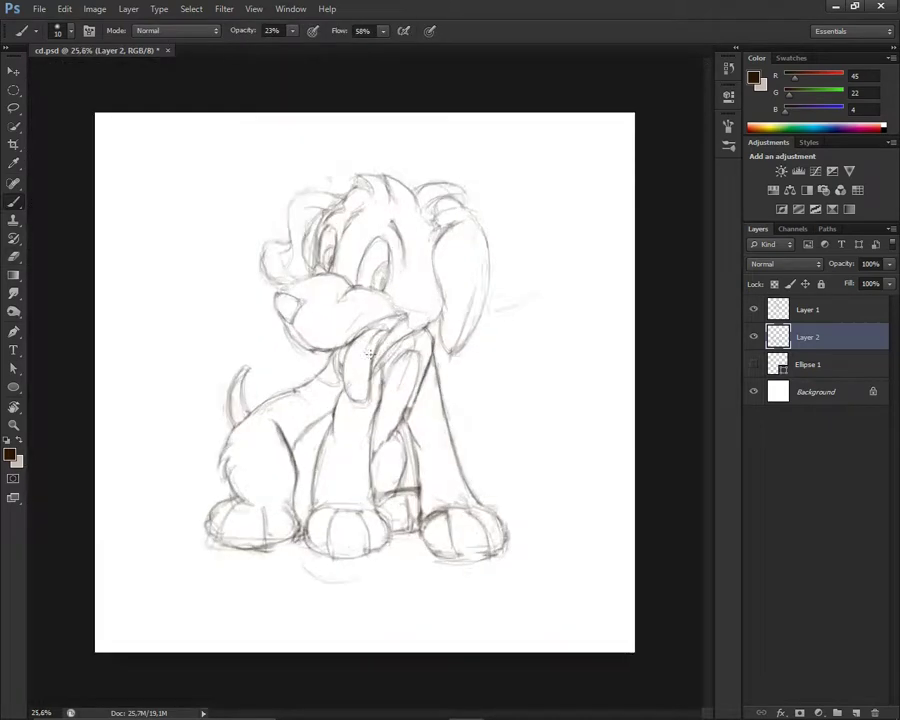
scroll(371, 347, down, 1)
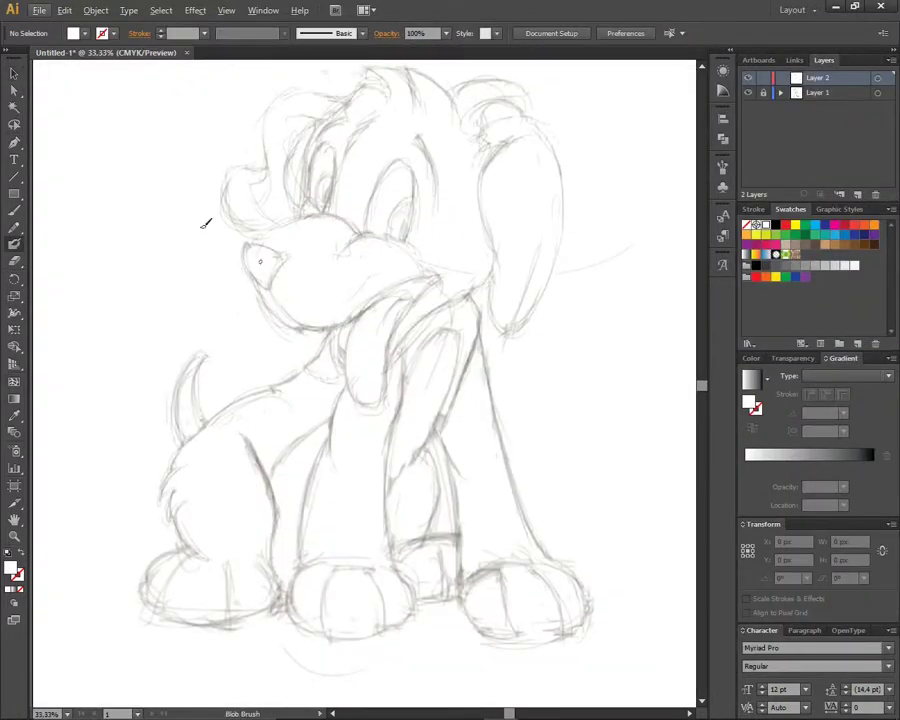
Step: Set the stroke to black and ink a bold arc over the top of the head
click(42, 62)
key(ctrl+plus)
key(ctrl+plus)
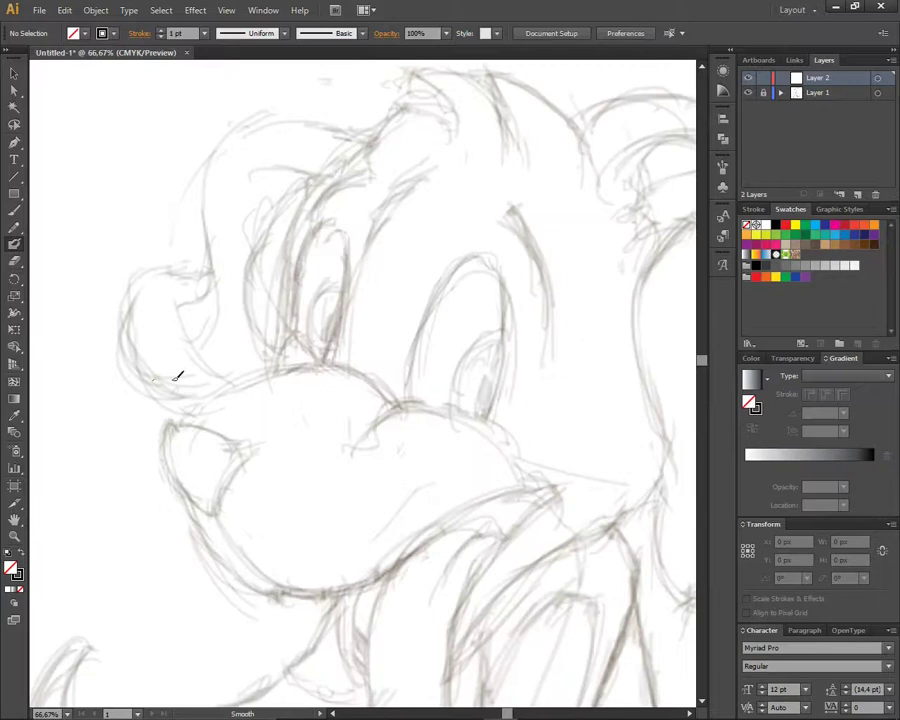
drag(197, 397, 126, 294)
key(ctrl+z)
drag(210, 344, 315, 439)
mouse_move(482, 208)
mouse_down()
mouse_move(321, 300)
mouse_move(272, 366)
mouse_move(300, 355)
mouse_move(325, 465)
mouse_up()
Step: Trim the stroke tip and ink the black loop around the left ear
key(shift+e)
key(shift+b)
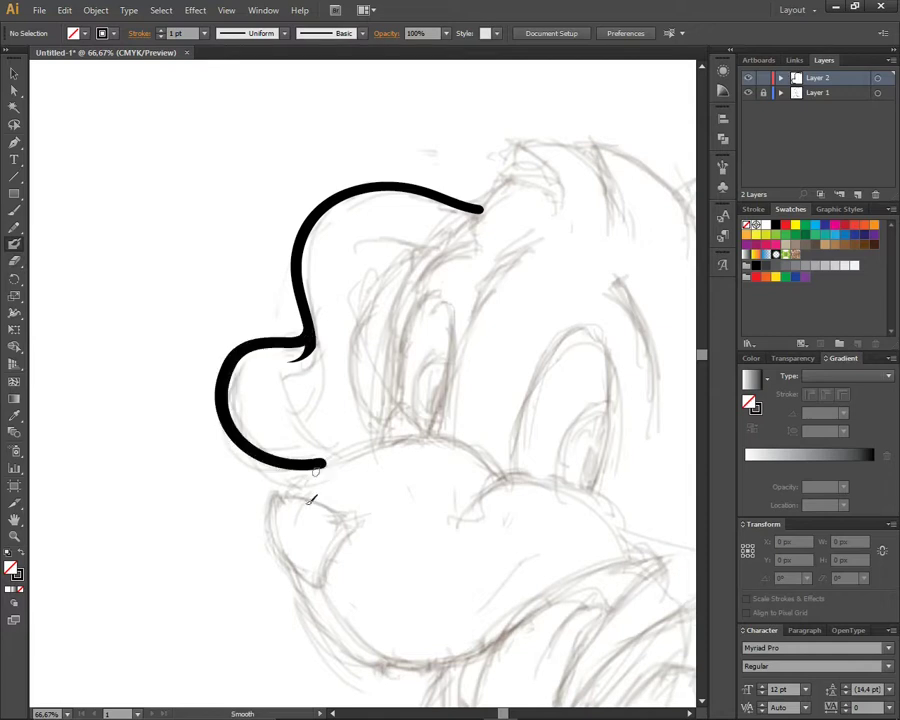
drag(397, 309, 322, 349)
scroll(327, 347, down, 1)
scroll(360, 376, down, 5)
scroll(360, 376, down, 3)
Step: Ink the loop of the back foot and the inner leg line inside the body
mouse_move(95, 490)
mouse_down()
mouse_move(432, 200)
mouse_move(103, 585)
mouse_up()
key(ctrl+z)
drag(336, 444, 355, 312)
mouse_move(250, 436)
mouse_down()
mouse_move(170, 470)
mouse_move(388, 440)
mouse_up()
key(shift+e)
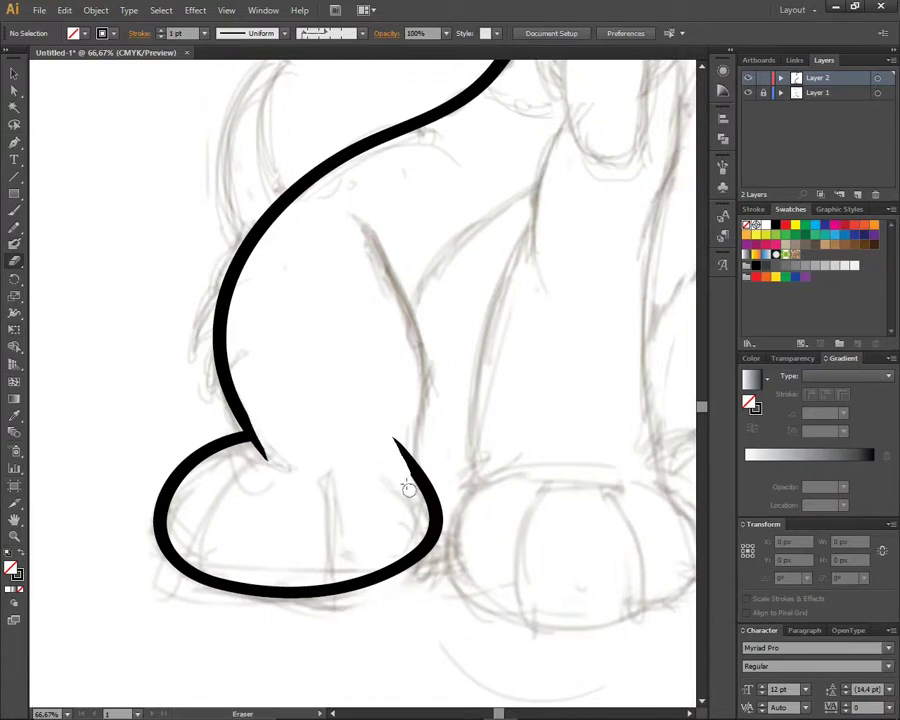
drag(352, 207, 425, 470)
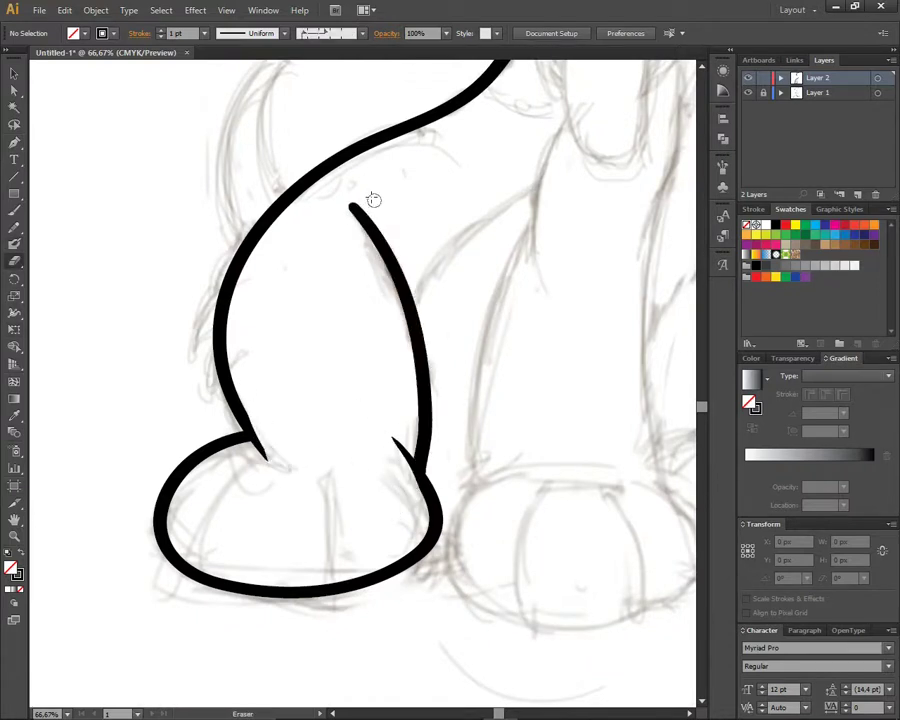
drag(451, 522, 474, 497)
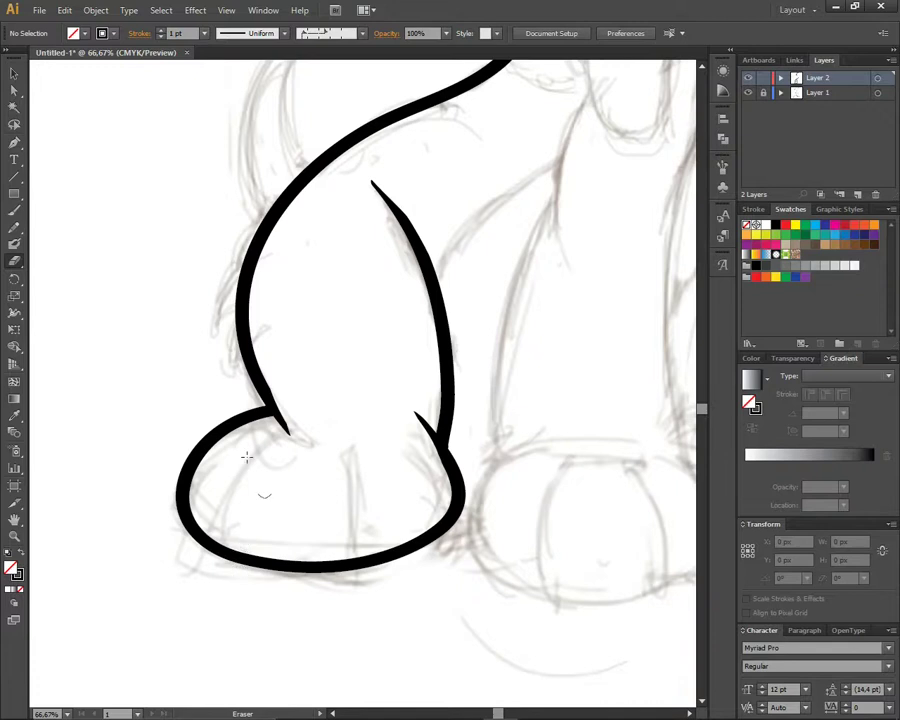
Step: Add two inner toe lines to the back foot
drag(217, 538, 244, 463)
key(shift+e)
mouse_move(341, 456)
mouse_down()
mouse_move(362, 492)
mouse_move(362, 558)
mouse_up()
key(shift+e)
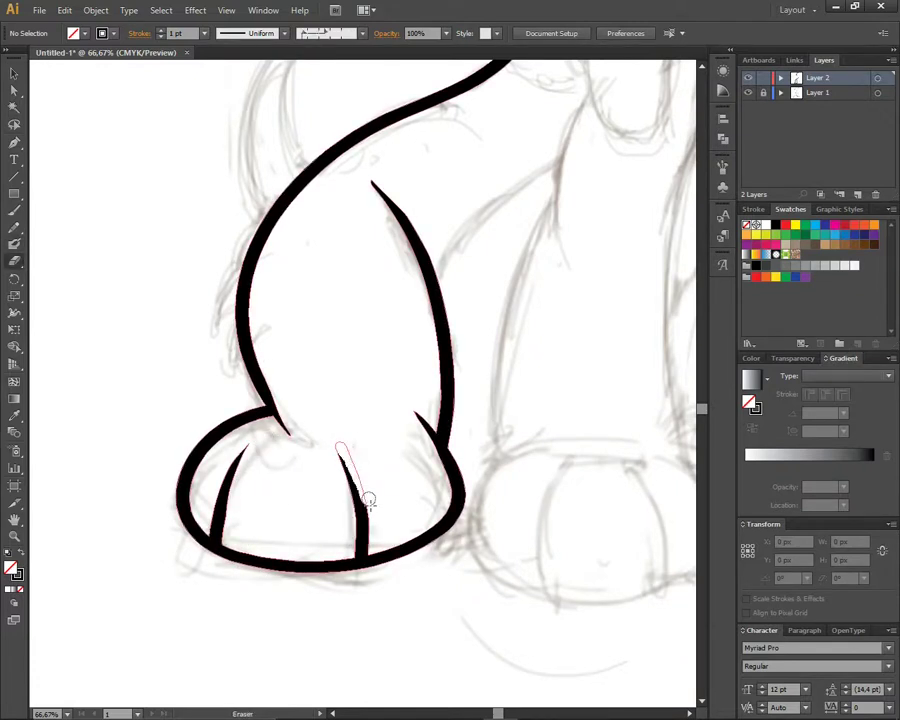
key(ctrl+minus)
key(shift+b)
Step: Ink the next foot's C-shaped outline with an inner toe line and closed right side
mouse_move(326, 462)
mouse_down()
mouse_move(324, 572)
mouse_move(314, 550)
mouse_up()
key(ctrl+z)
drag(346, 467, 418, 570)
drag(382, 473, 424, 570)
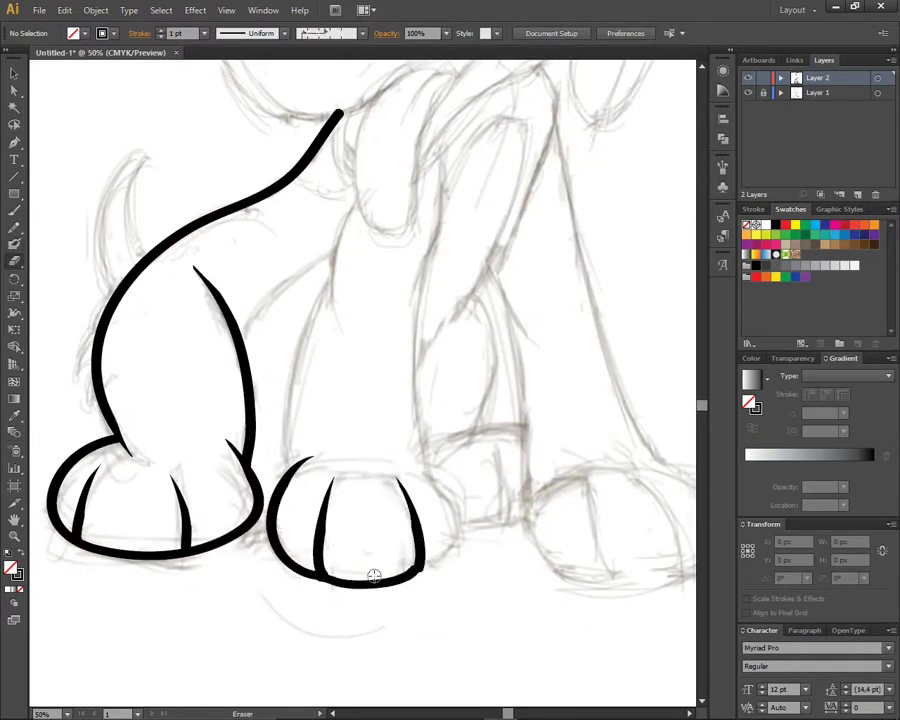
drag(457, 512, 395, 455)
key(shift+e)
Step: Draw both sides of the front leg from the chest down to the paw
drag(432, 243, 442, 482)
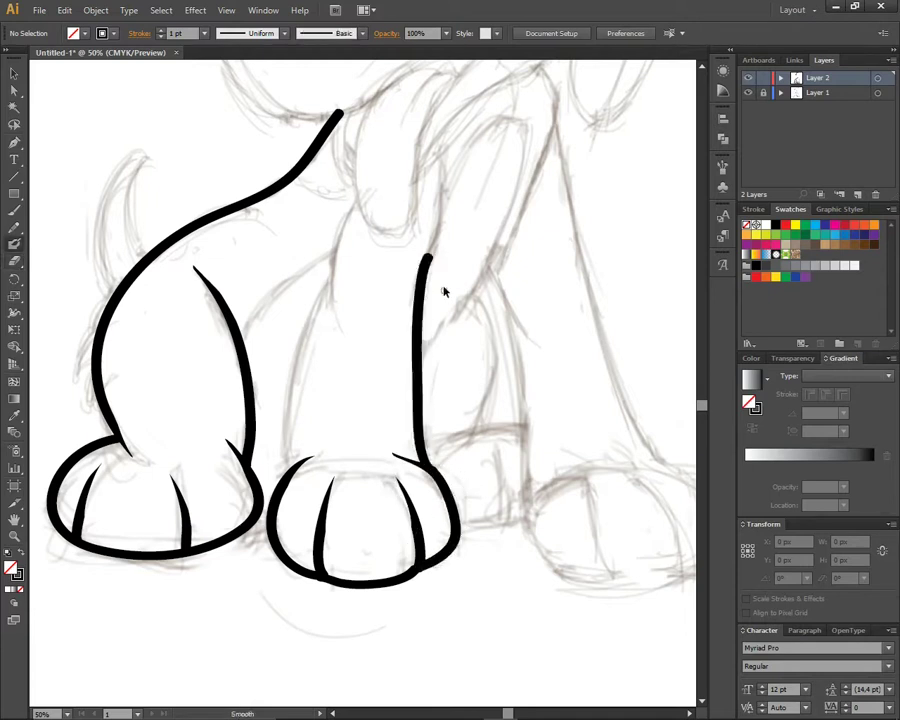
drag(451, 148, 396, 294)
key(shift+e)
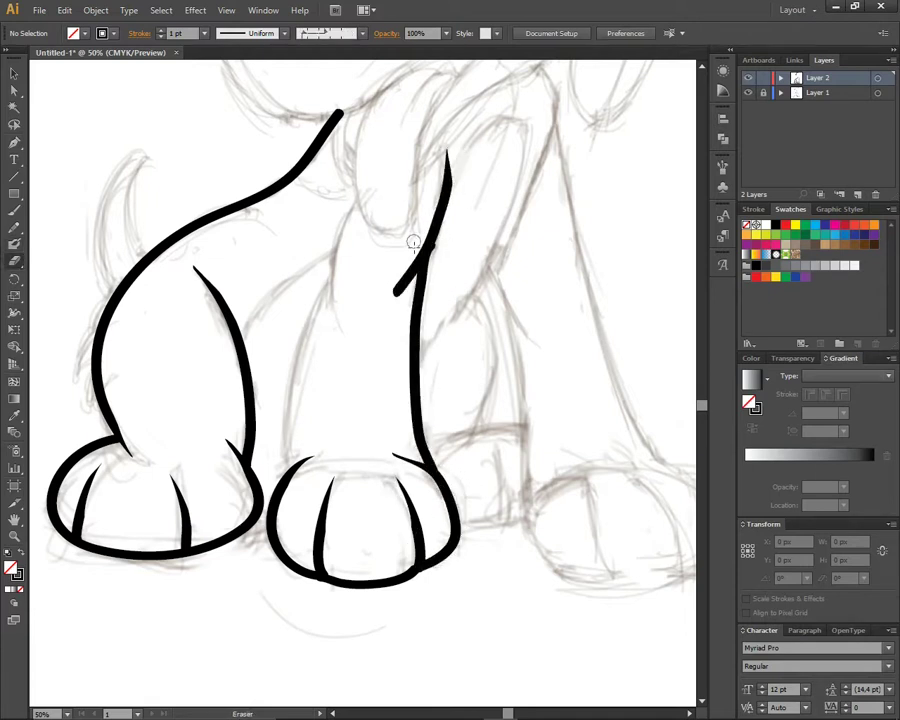
scroll(470, 257, up, 3)
mouse_move(365, 287)
mouse_down()
mouse_move(376, 305)
mouse_move(286, 572)
mouse_up()
drag(514, 542, 412, 512)
Step: Ink the far front leg hooking into a rounded paw with toe lines
drag(440, 136, 397, 350)
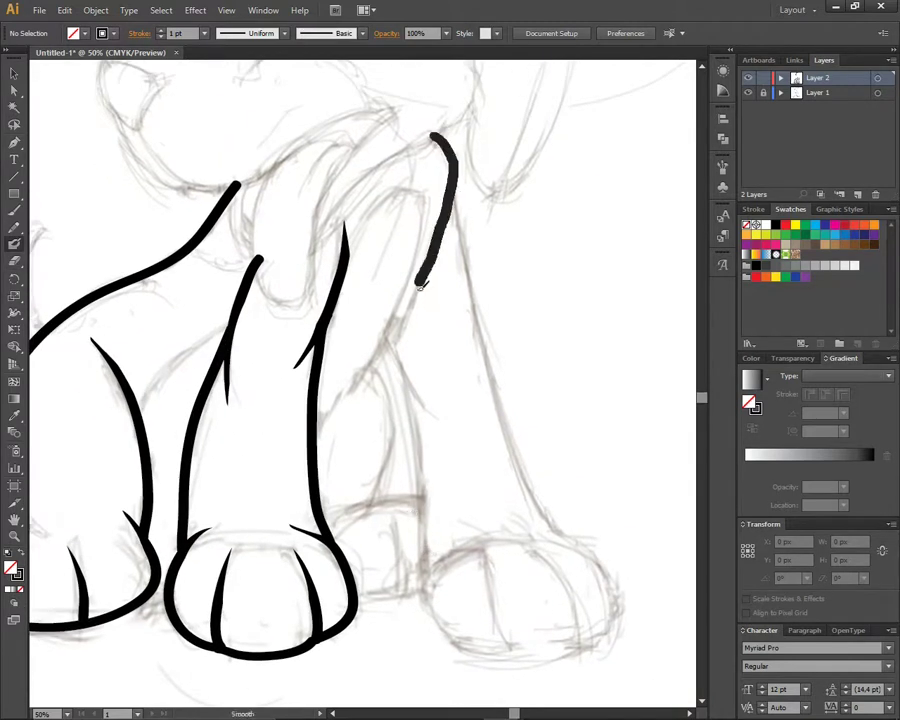
key(ctrl+z)
drag(455, 183, 472, 368)
key(shift+e)
drag(500, 326, 392, 281)
drag(360, 290, 456, 487)
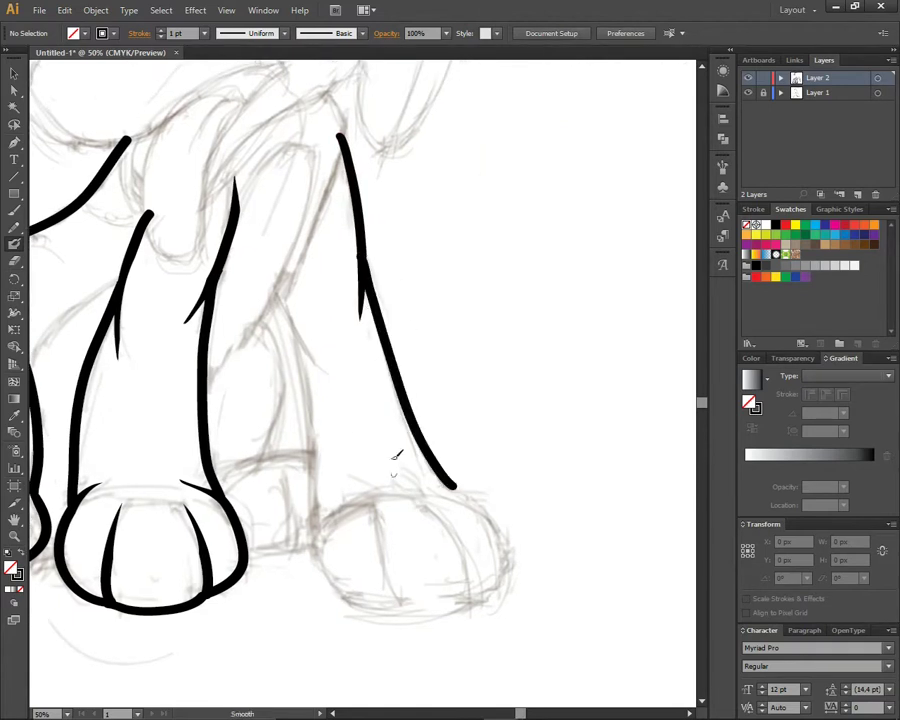
key(shift+b)
mouse_move(274, 272)
mouse_down()
mouse_move(318, 528)
mouse_move(308, 475)
mouse_up()
mouse_move(340, 435)
mouse_down()
mouse_move(294, 488)
mouse_move(378, 540)
mouse_up()
mouse_move(408, 422)
mouse_down()
mouse_move(482, 505)
mouse_move(452, 534)
mouse_up()
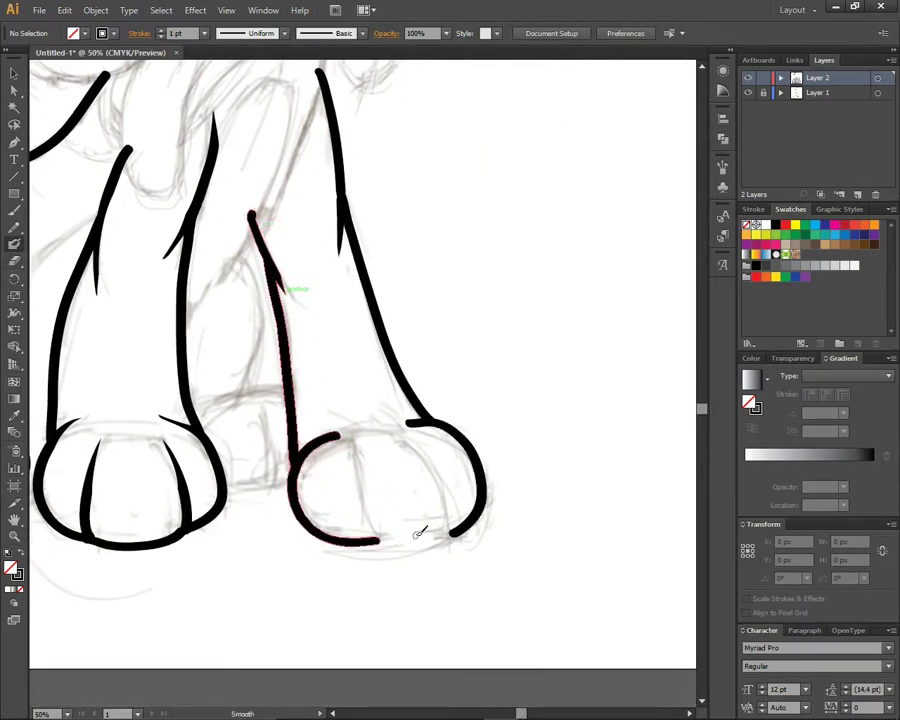
mouse_move(356, 449)
mouse_down()
mouse_move(455, 535)
mouse_move(442, 482)
mouse_move(412, 470)
mouse_move(403, 440)
mouse_move(344, 470)
mouse_up()
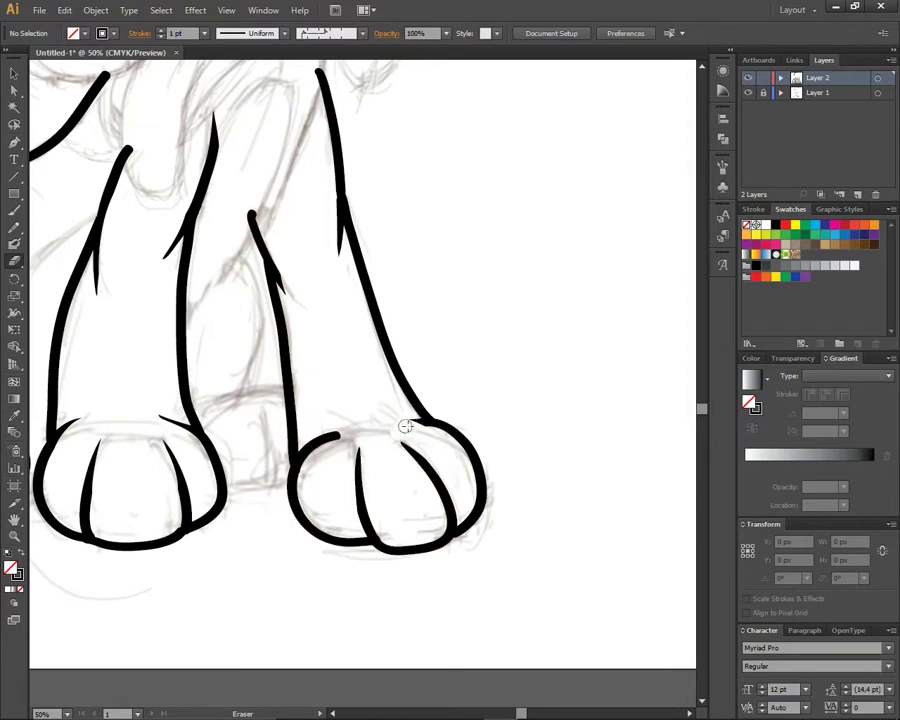
Step: Draw the thin curved lines between the legs
drag(333, 441, 473, 551)
key(shift+b)
mouse_move(380, 366)
mouse_down()
mouse_move(408, 430)
mouse_move(353, 520)
mouse_up()
drag(381, 601, 428, 594)
drag(398, 524, 412, 592)
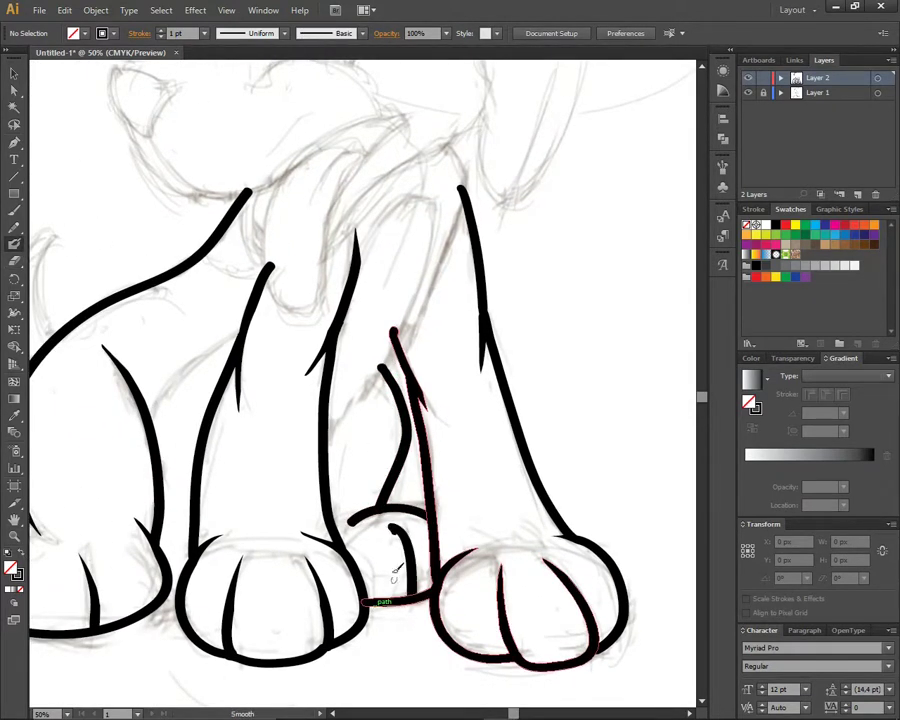
key(shift+e)
scroll(88, 502, down, 1)
scroll(172, 400, down, 1)
scroll(206, 320, up, 1)
scroll(215, 395, up, 2)
Step: Ink the hooked tail shape with an inner V-shaped stroke
key(shift+b)
drag(142, 300, 158, 440)
mouse_move(178, 252)
mouse_down()
mouse_move(140, 320)
mouse_move(178, 360)
mouse_up()
key(shift+e)
key(shift+b)
drag(197, 280, 176, 360)
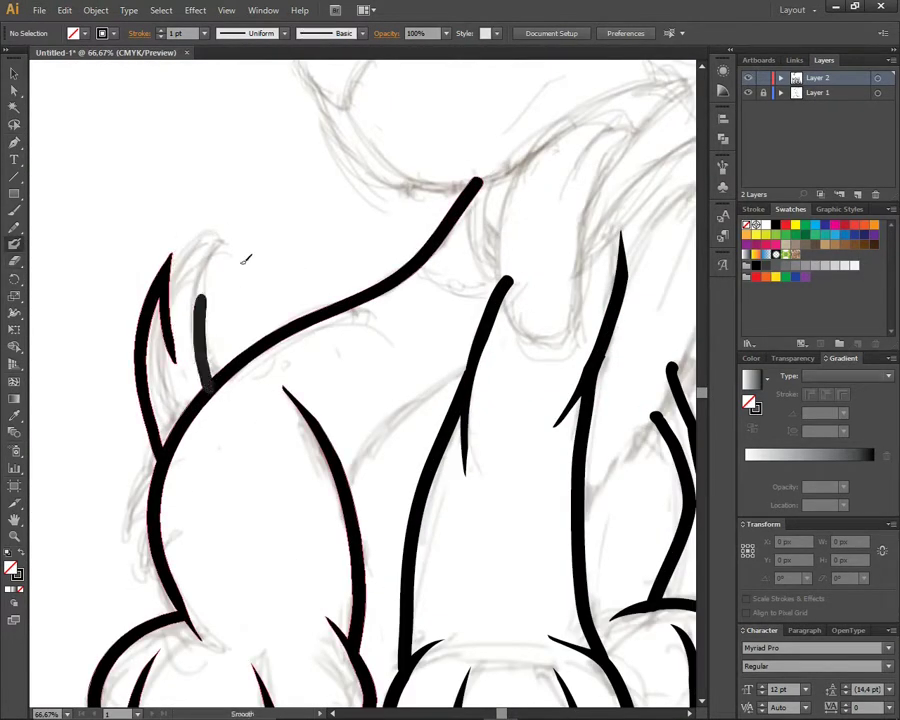
Step: Extend the tail stroke into the back and ink a long chest line up to the neck
key(shift+e)
key(shift+b)
drag(190, 280, 192, 395)
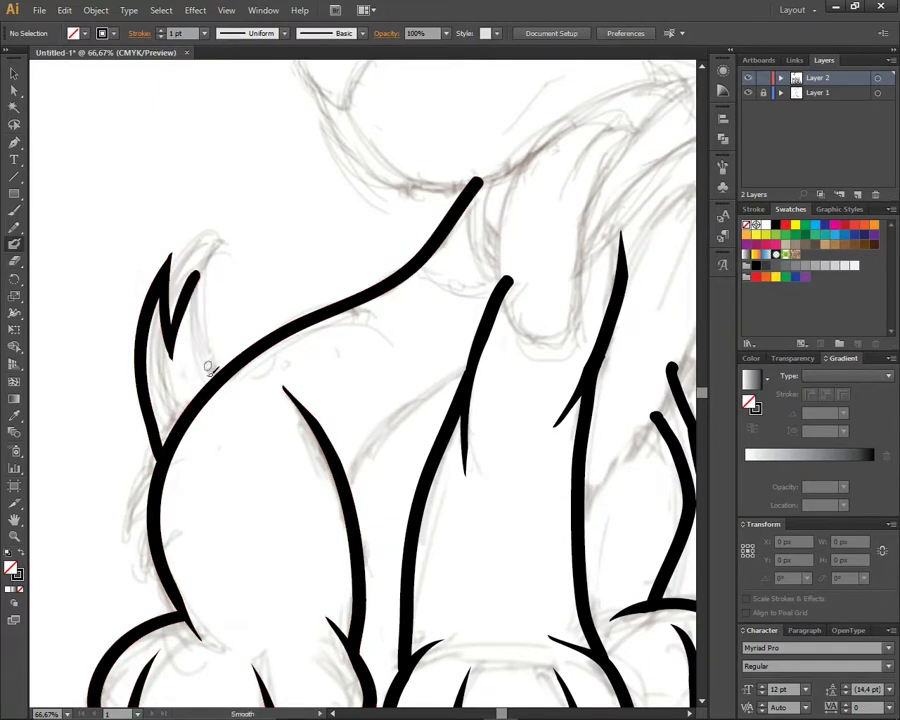
key(shift+e)
key(ctrl+0)
scroll(428, 251, up, 2)
scroll(459, 316, up, 1)
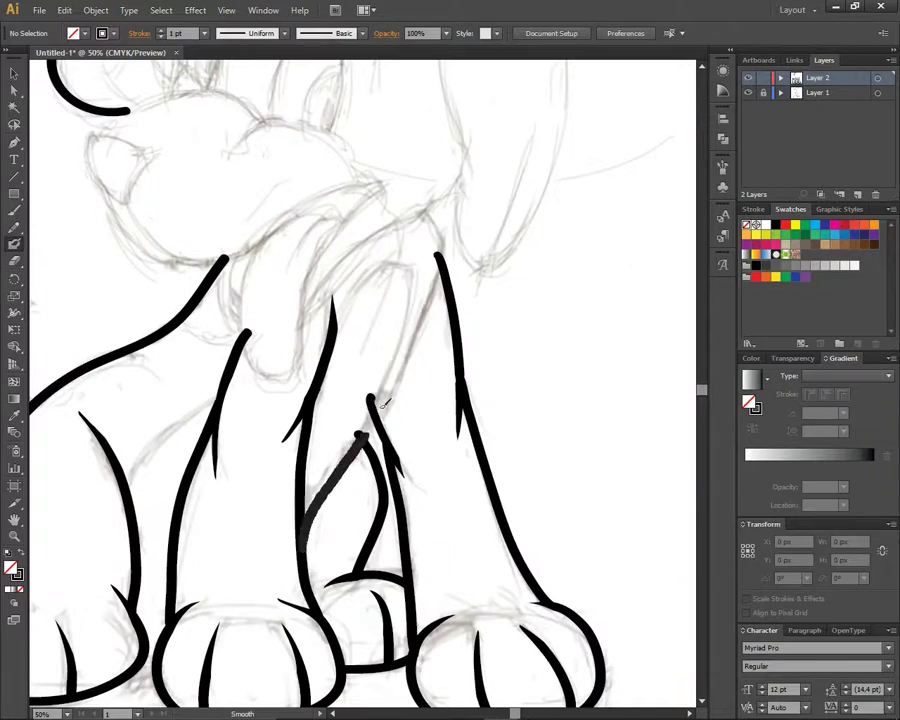
drag(302, 542, 424, 210)
Step: Outline the puppy's floppy ear with a short stroke at its top
key(ctrl+0)
scroll(410, 245, up, 2)
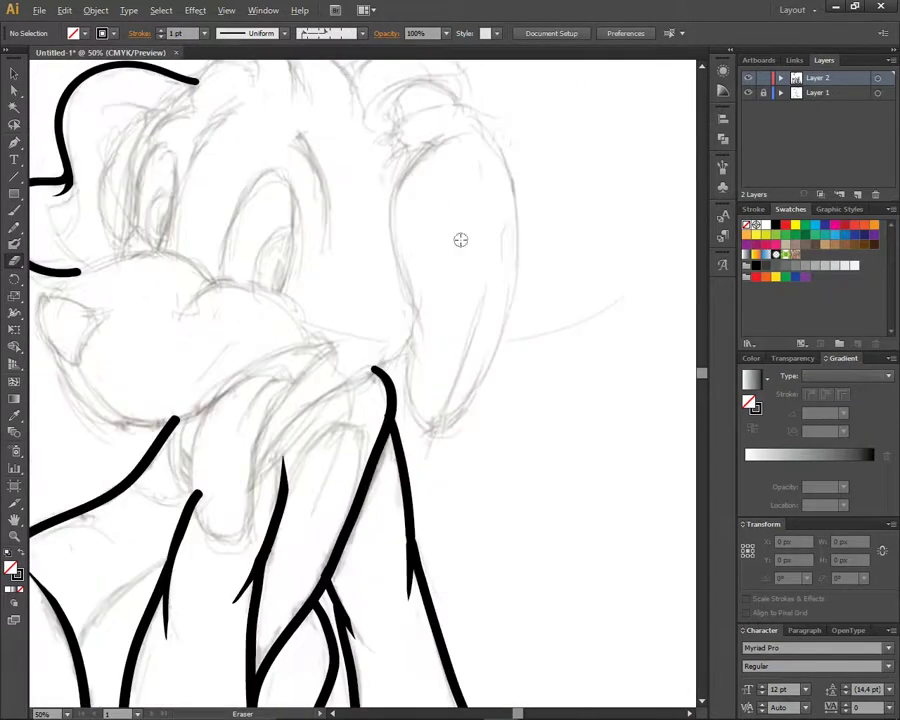
scroll(477, 225, up, 1)
drag(400, 248, 440, 560)
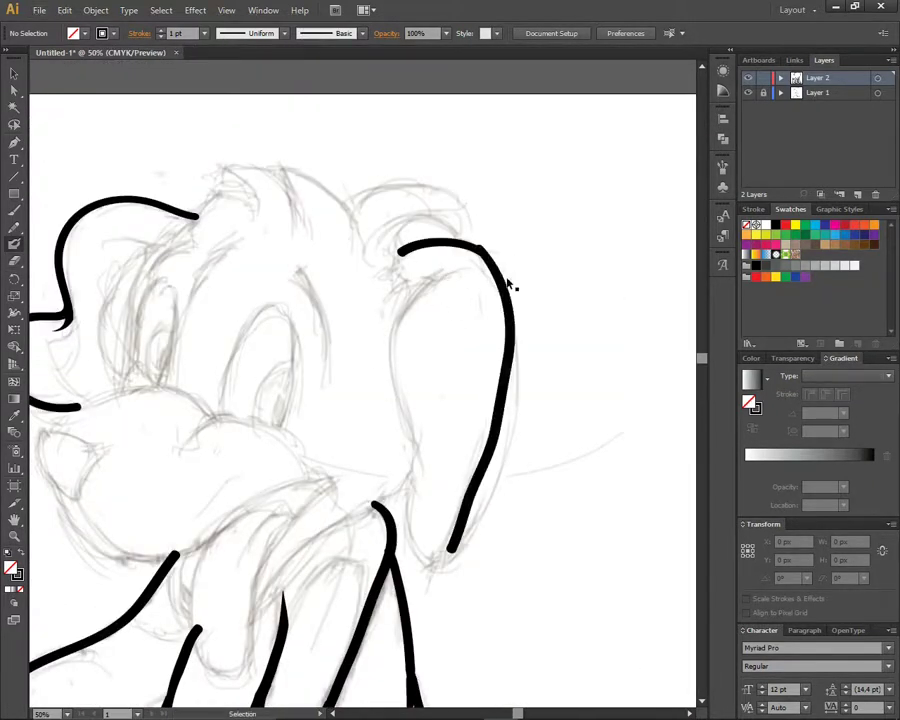
mouse_move(462, 269)
mouse_down()
mouse_move(433, 278)
mouse_move(436, 558)
mouse_up()
key(shift+e)
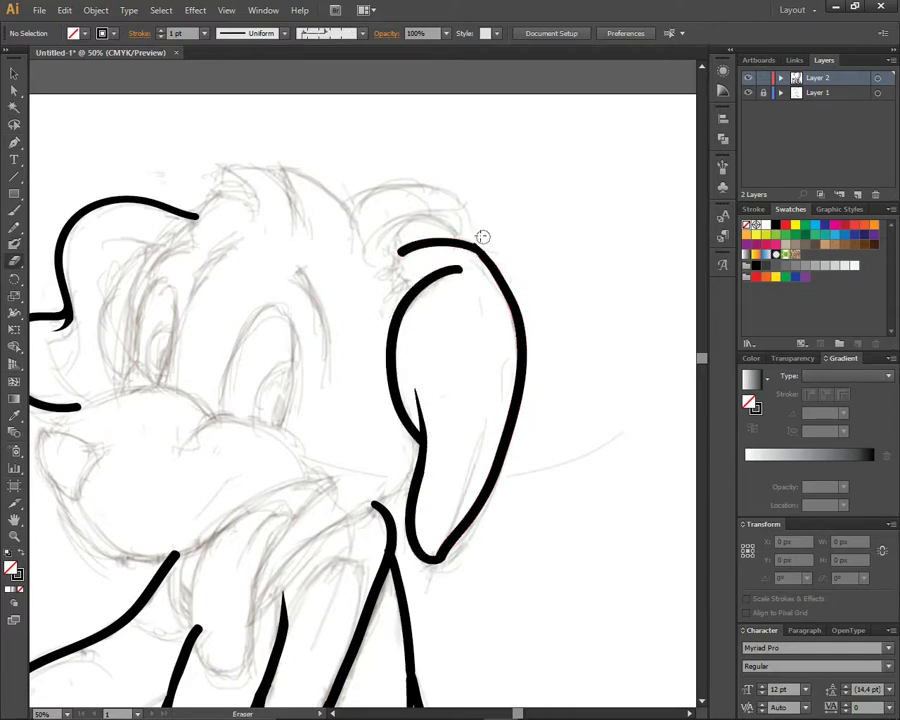
key(ctrl+z)
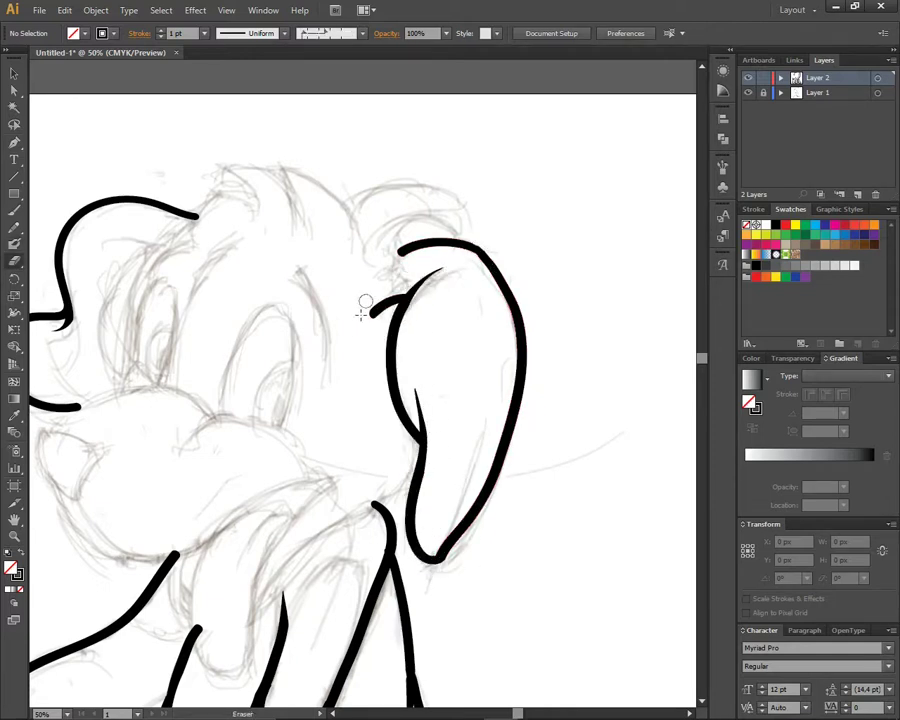
Step: Try arched and hooked strokes to cap the ear, undoing them
drag(447, 226, 346, 215)
key(shift+e)
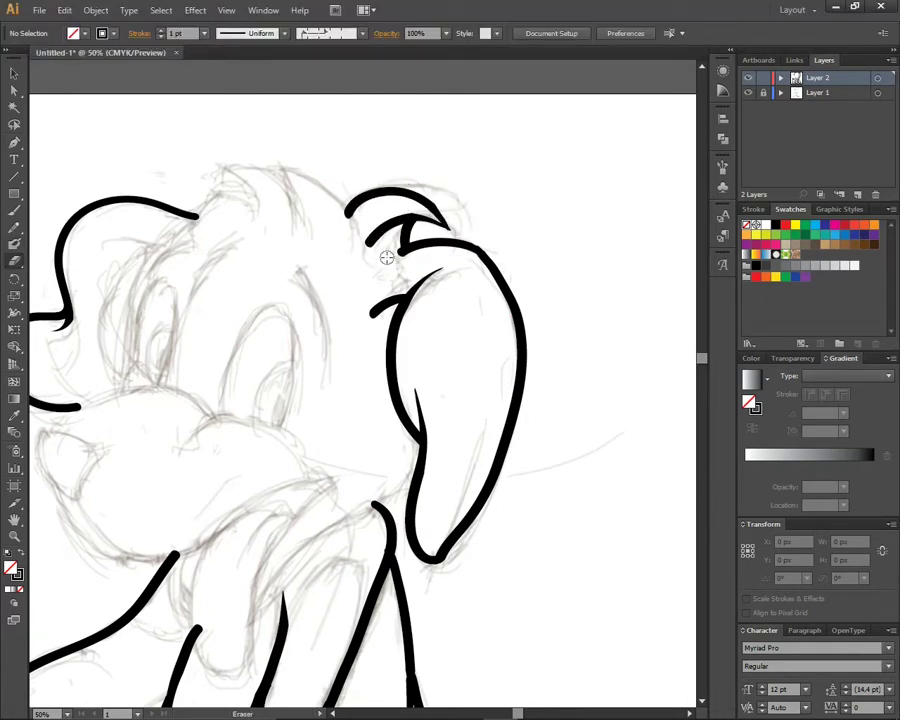
key(ctrl+plus)
key(ctrl+z)
key(shift+b)
mouse_move(410, 316)
mouse_down()
mouse_move(370, 396)
mouse_move(428, 337)
mouse_up()
key(ctrl+z)
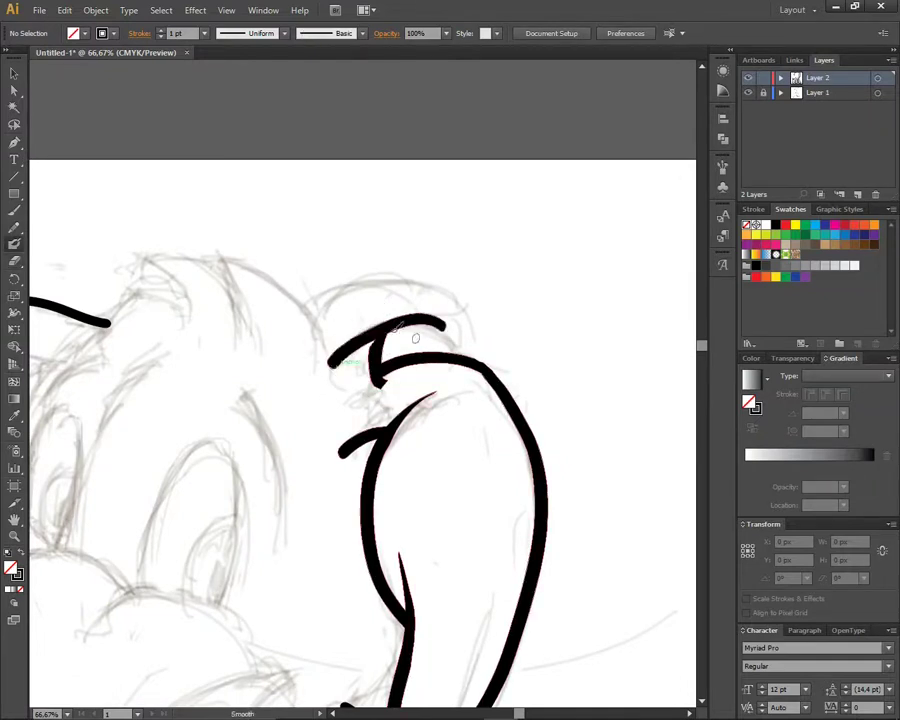
Step: Draw an arched stroke over the top of the ear
key(ctrl+z)
key(ctrl+z)
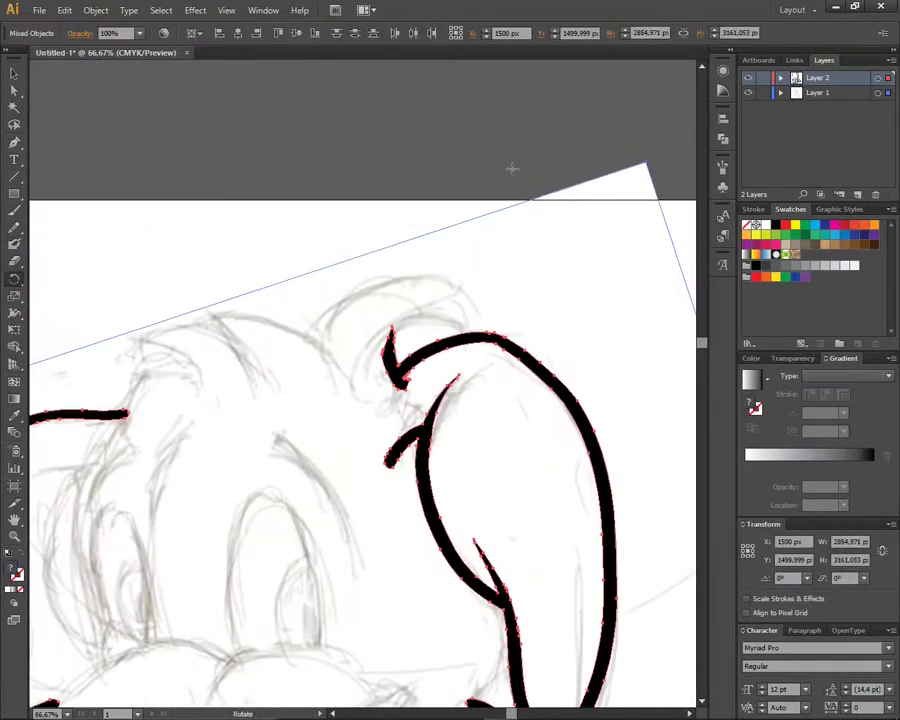
key(ctrl+z)
mouse_move(300, 350)
mouse_down()
mouse_move(428, 298)
mouse_move(378, 398)
mouse_up()
key(shift+e)
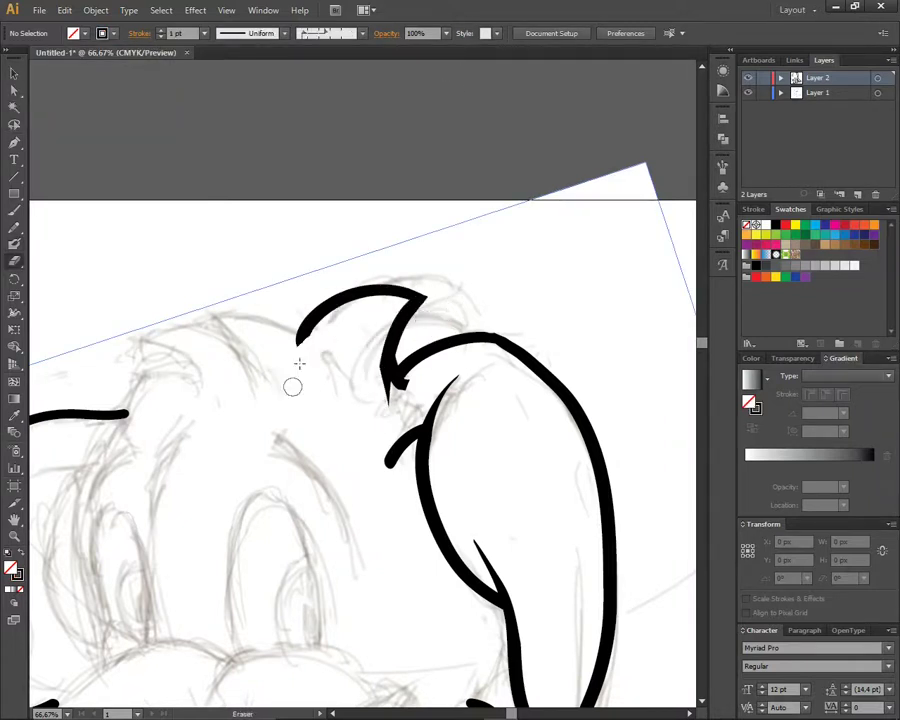
scroll(400, 395, down, 3)
scroll(432, 364, left, 3)
scroll(444, 386, left, 3)
Step: Rotate all the artwork clockwise for easier drawing, then deselect
key(ctrl+a)
key(r)
drag(443, 390, 367, 396)
key(v)
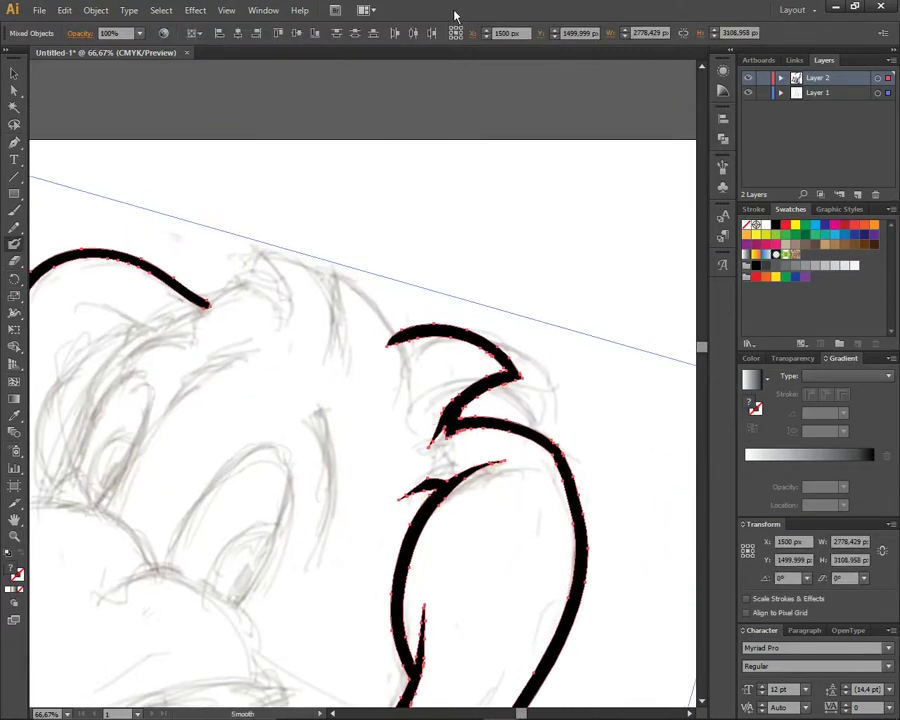
click(370, 152)
Step: Ink spiky fur tufts on top of the head
key(shift+b)
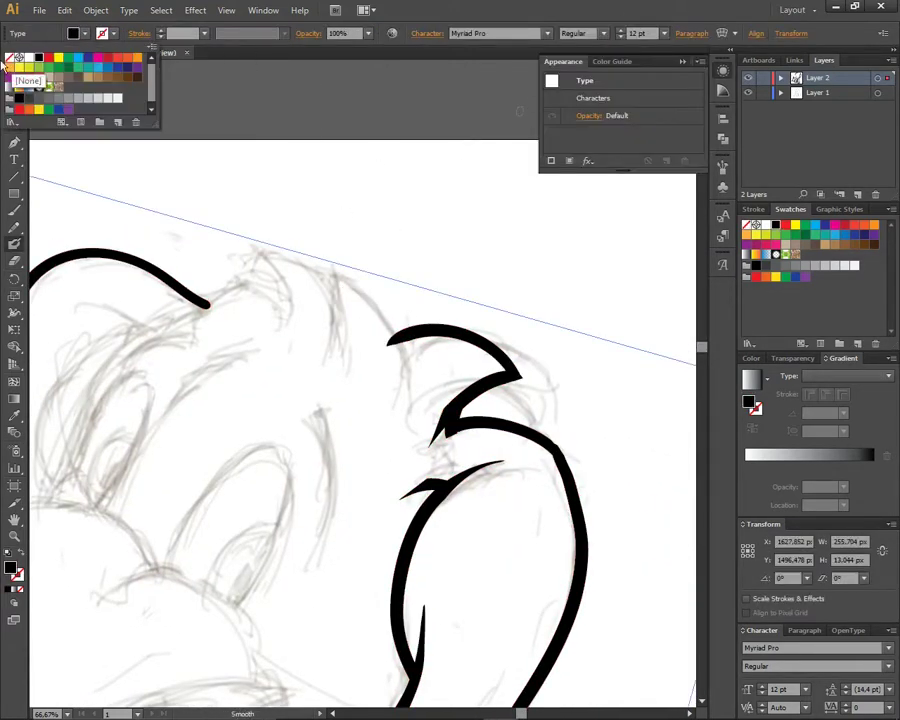
drag(326, 378, 398, 342)
key(shift+e)
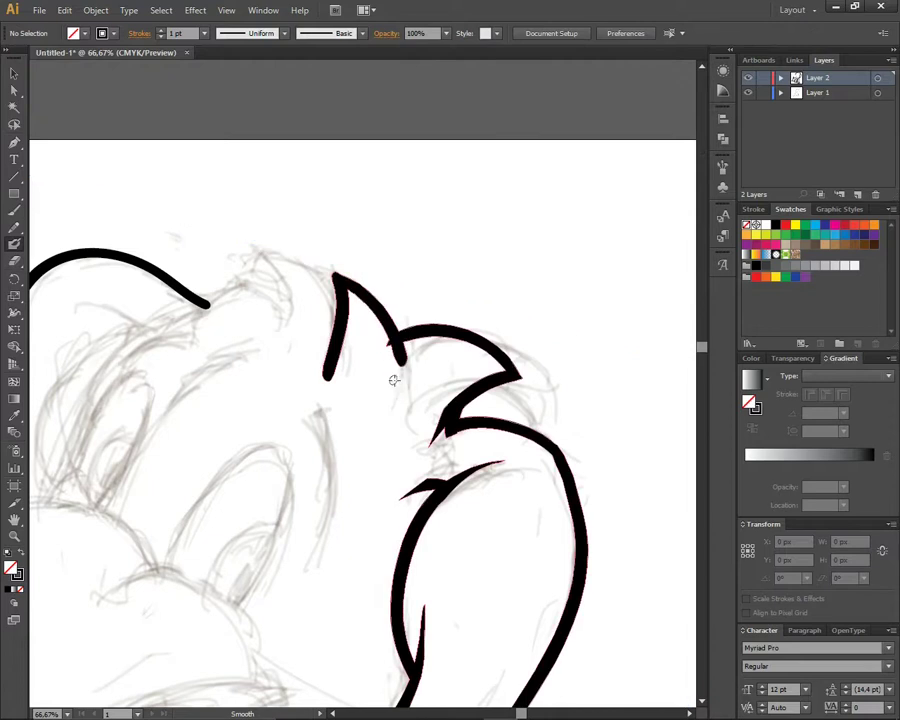
key(shift+b)
drag(240, 258, 287, 345)
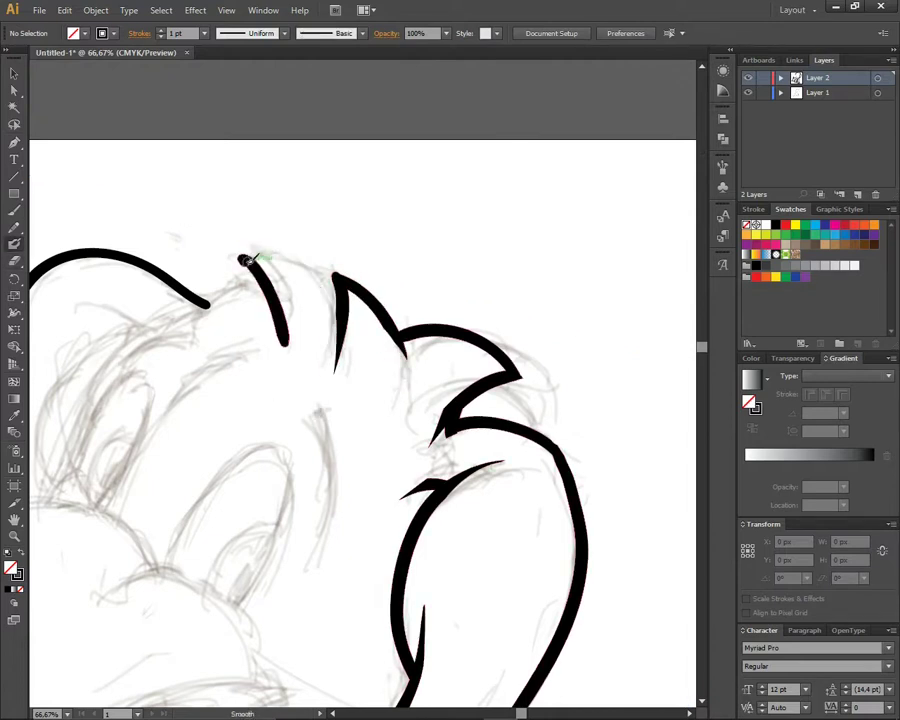
key(shift+e)
key(shift+b)
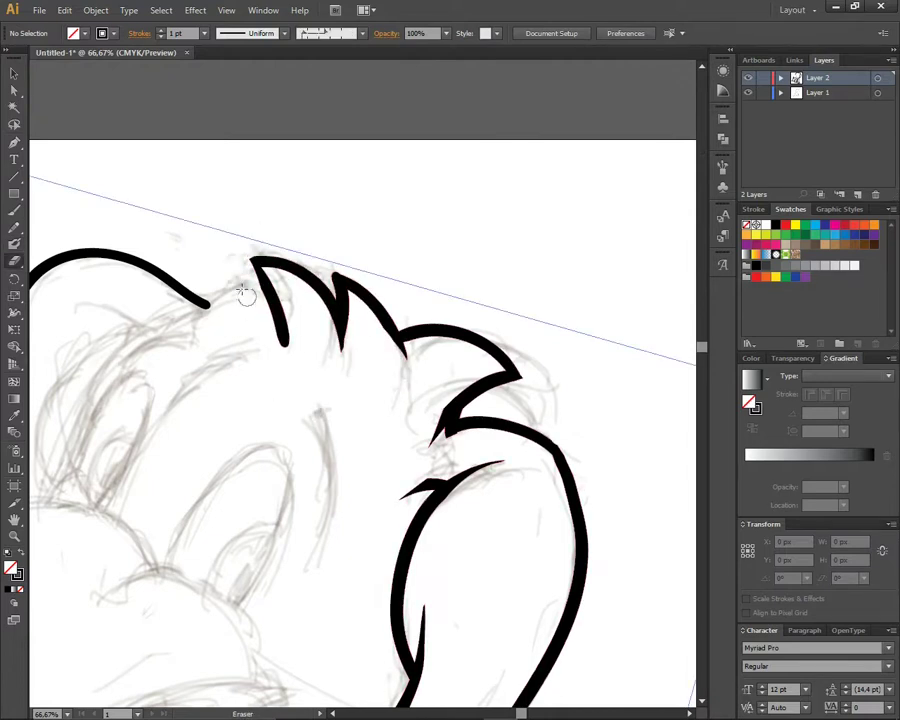
drag(250, 258, 302, 338)
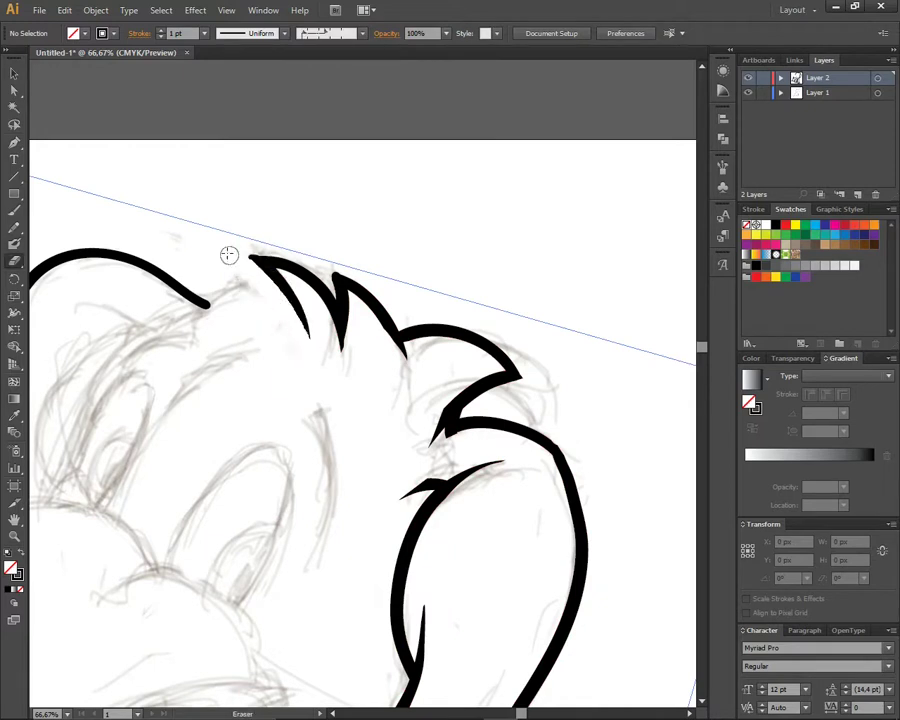
Step: Rotate the artwork back to level, joining the tufts to the head, and deselect
key(ctrl+a)
drag(281, 478, 253, 416)
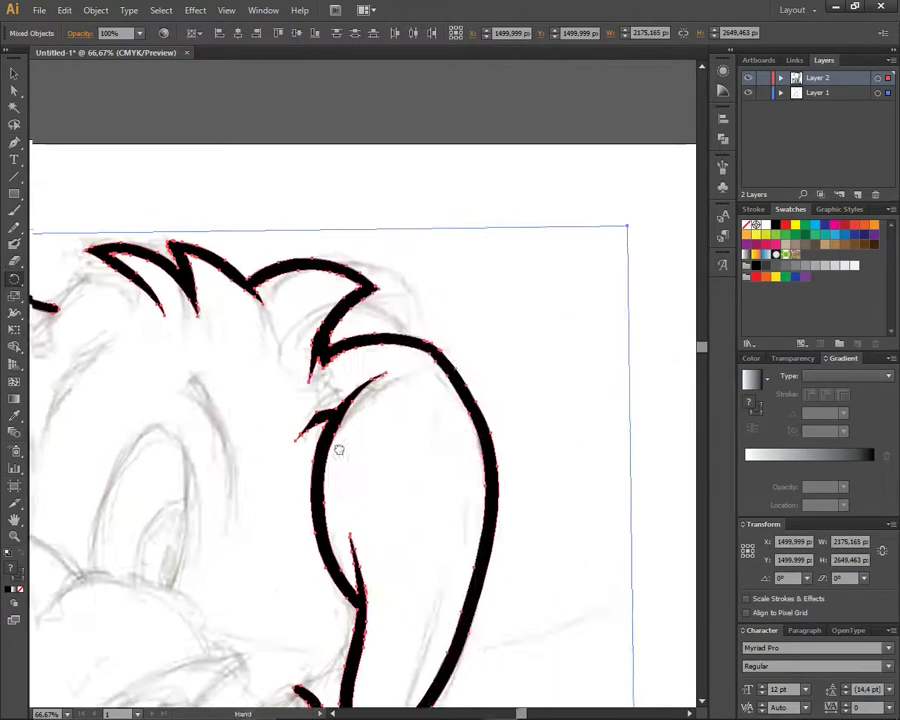
key(shift+b)
drag(380, 297, 459, 253)
key(ctrl+shift+a)
key(ctrl+minus)
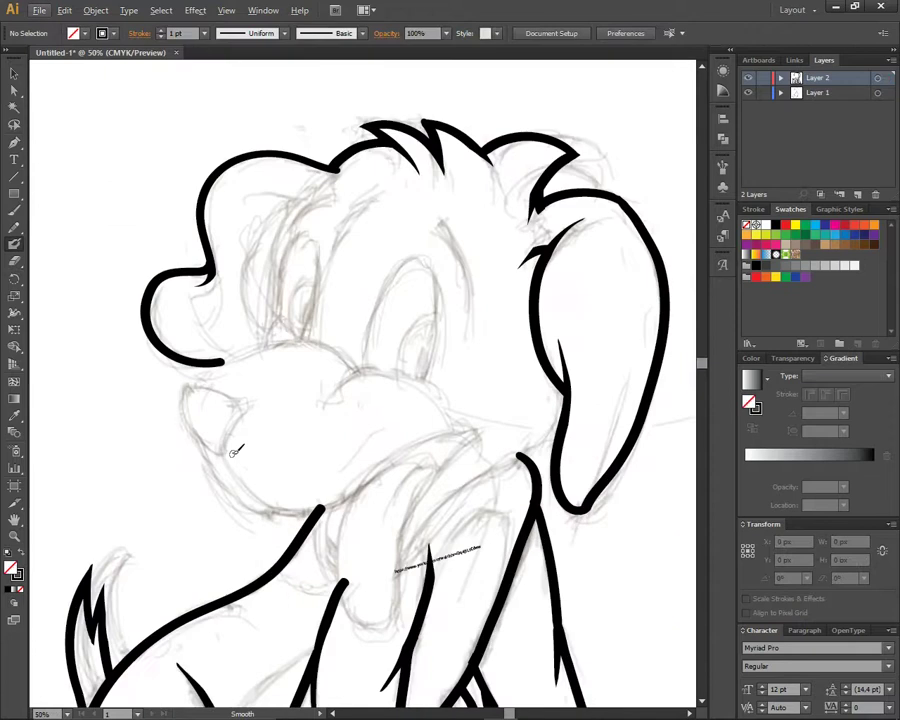
Step: Ink the top line of the snout and a solid black nose
drag(184, 380, 343, 370)
key(shift+e)
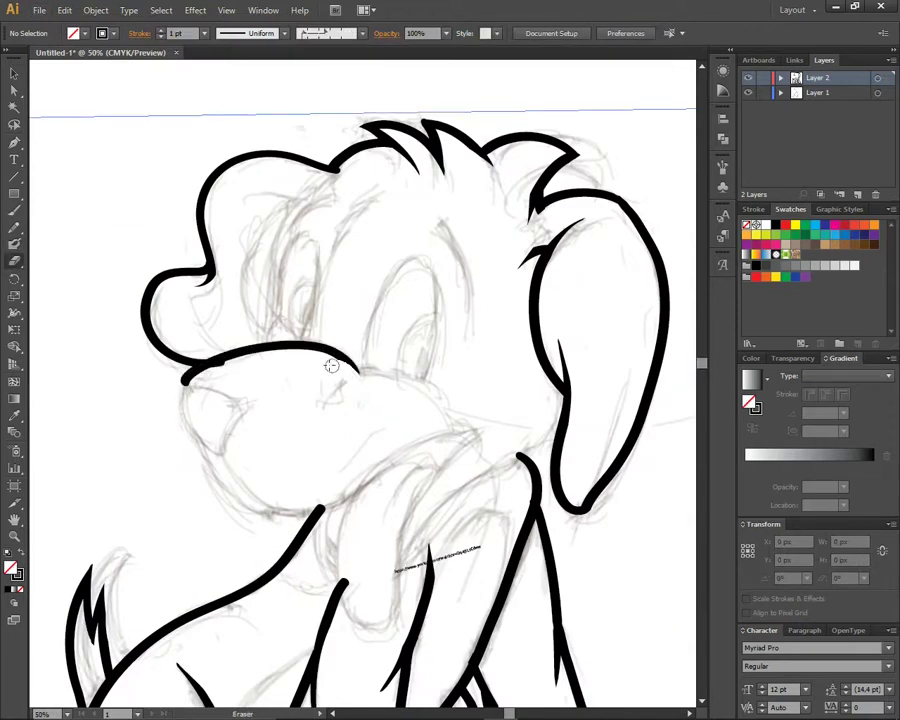
key(ctrl+plus)
key(shift+b)
mouse_move(162, 352)
mouse_down()
mouse_move(235, 396)
mouse_move(190, 440)
mouse_move(203, 418)
mouse_up()
Step: Brush a short line below the nose and the jaw-mouth curve, erasing the nose line's tip
scroll(150, 430, down, 3)
scroll(150, 430, right, 2)
scroll(140, 340, down, 3)
drag(108, 322, 160, 358)
drag(100, 333, 240, 400)
key(shift+e)
mouse_move(158, 360)
mouse_down()
mouse_move(167, 348)
mouse_move(200, 362)
mouse_move(472, 298)
mouse_move(258, 380)
mouse_up()
key(shift+b)
Step: Draw a stroke joining the jaw to the leg and the hanging tongue outline
key(shift+e)
alt+scroll(313, 318, down, 1)
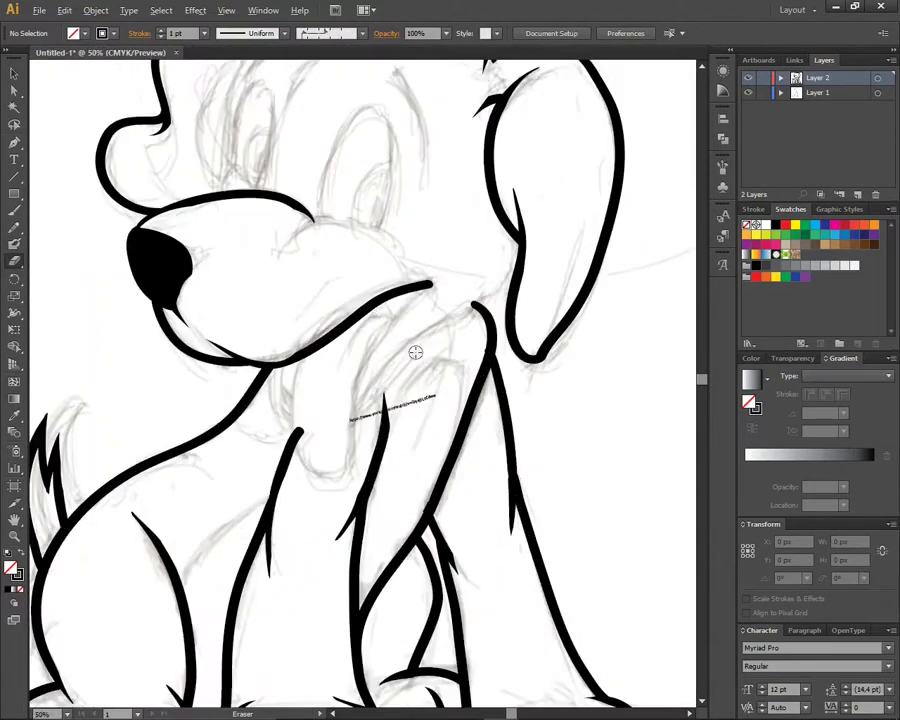
alt+scroll(289, 402, up, 1)
alt+scroll(289, 402, up, 1)
drag(245, 335, 308, 458)
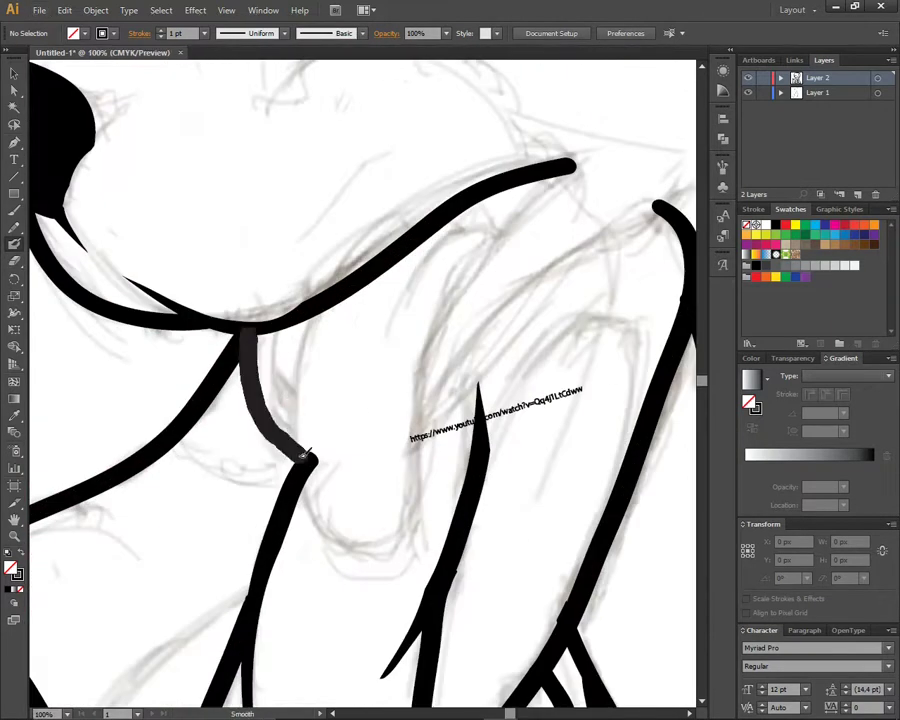
mouse_move(266, 335)
mouse_down()
mouse_move(298, 410)
mouse_move(596, 162)
mouse_up()
key(shift+e)
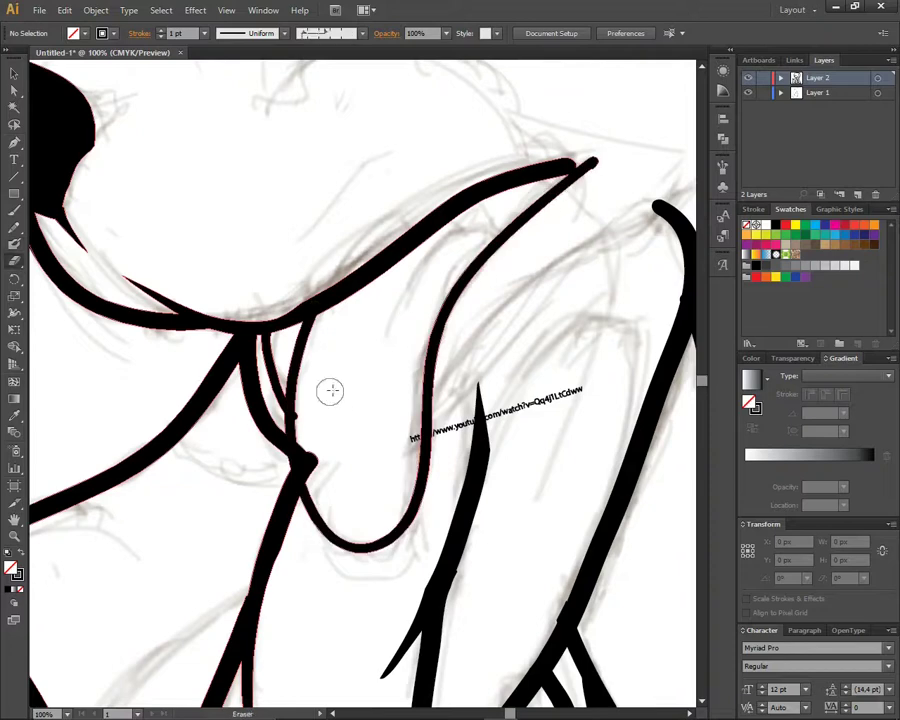
key(v)
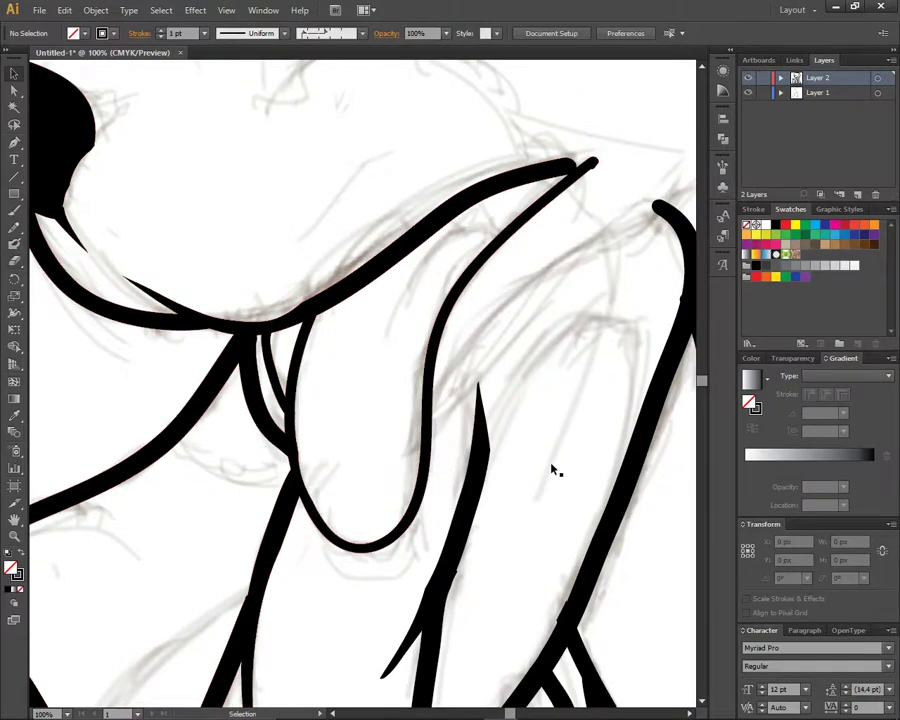
key(ctrl+minus)
scroll(396, 405, up, 2)
Step: Add chest lines, erase the hook atop the neck, and draw a line from tongue up the neck
drag(268, 243, 443, 278)
key(shift+e)
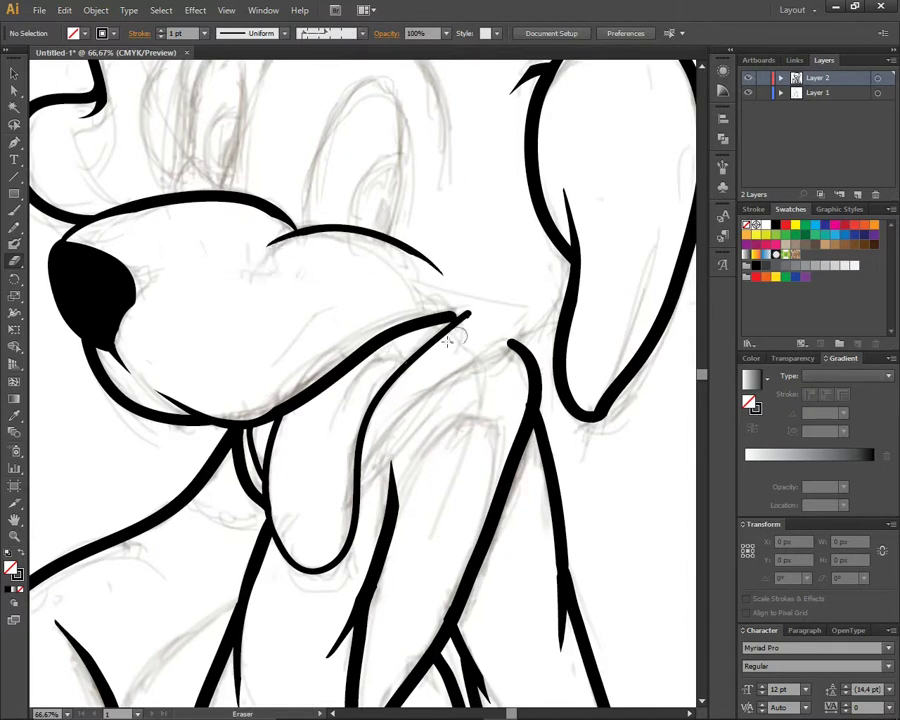
drag(390, 472, 512, 344)
scroll(316, 514, down, 4)
scroll(316, 514, up, 4)
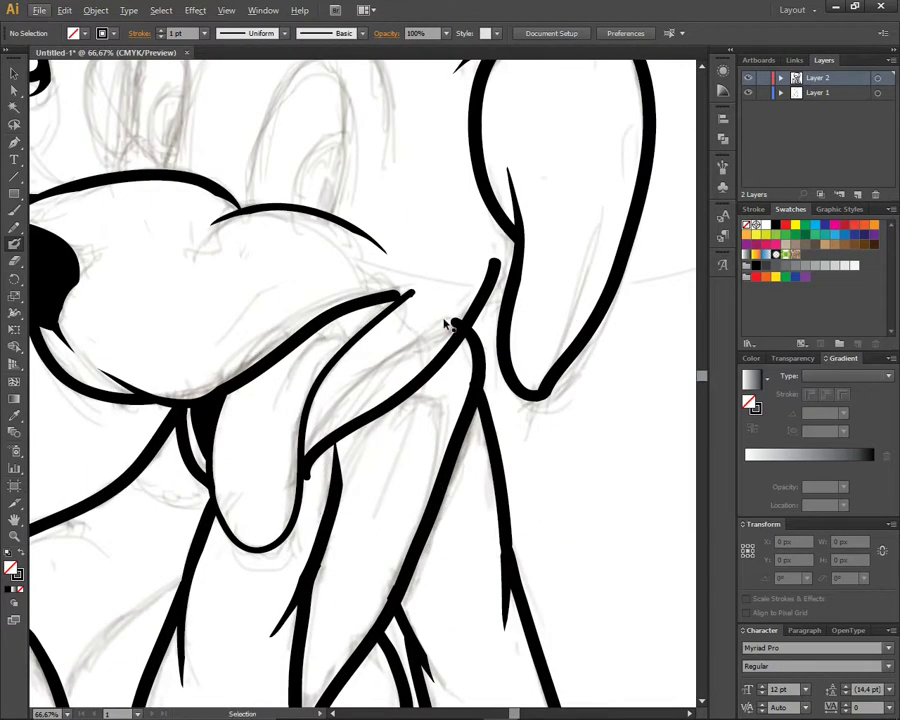
key(ctrl+z)
key(shift+e)
drag(476, 334, 430, 306)
drag(303, 462, 402, 354)
scroll(407, 388, left, 2)
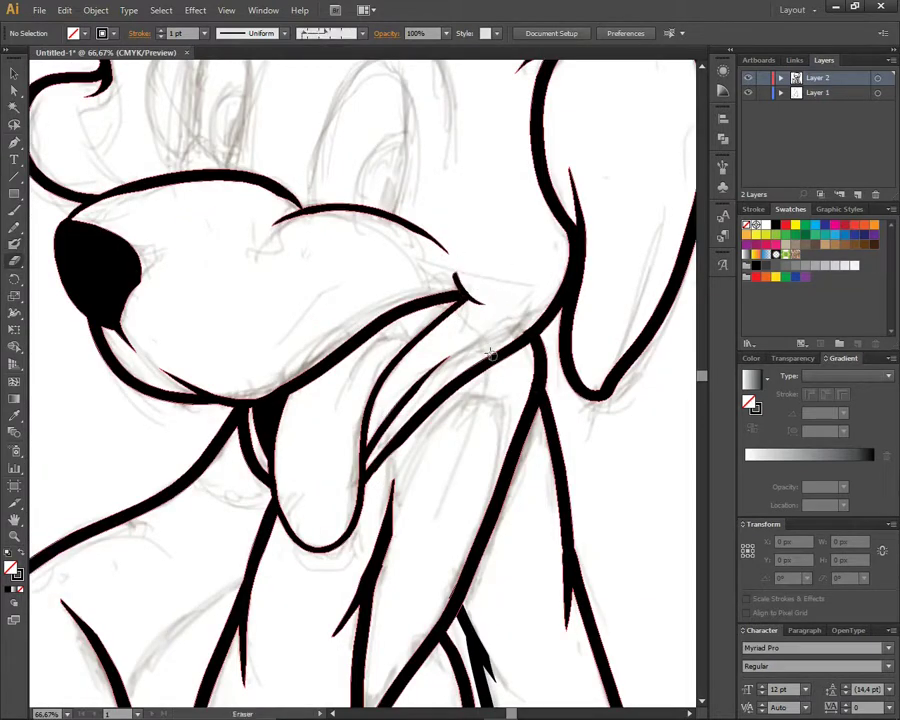
Step: Smooth the mouth line along the lower jaw and draw a long cheek line down the face
key(n)
drag(434, 355, 403, 322)
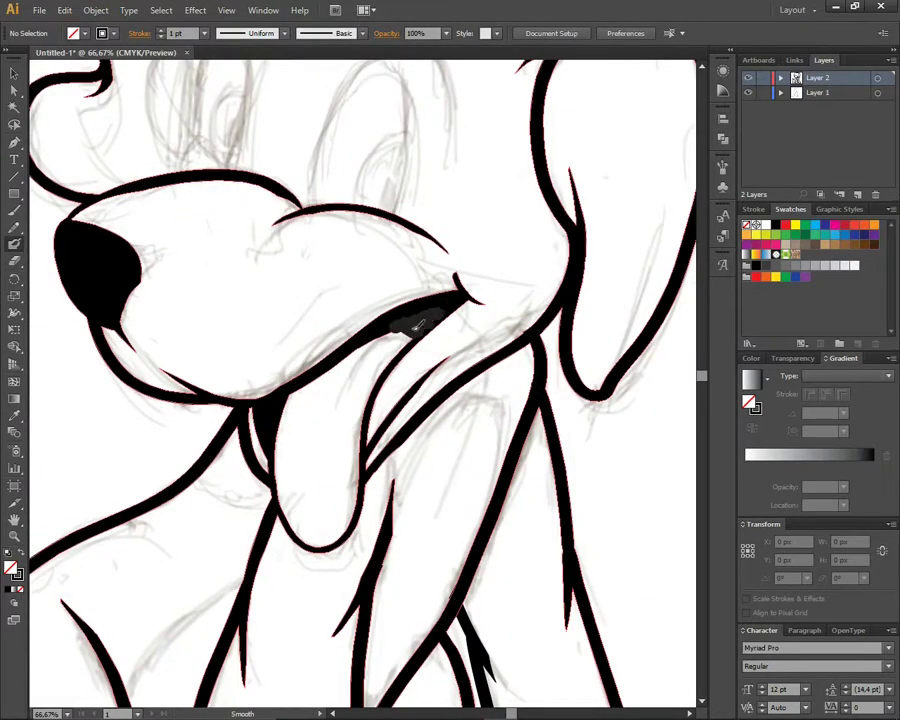
key(ctrl+0)
scroll(320, 342, up, 5)
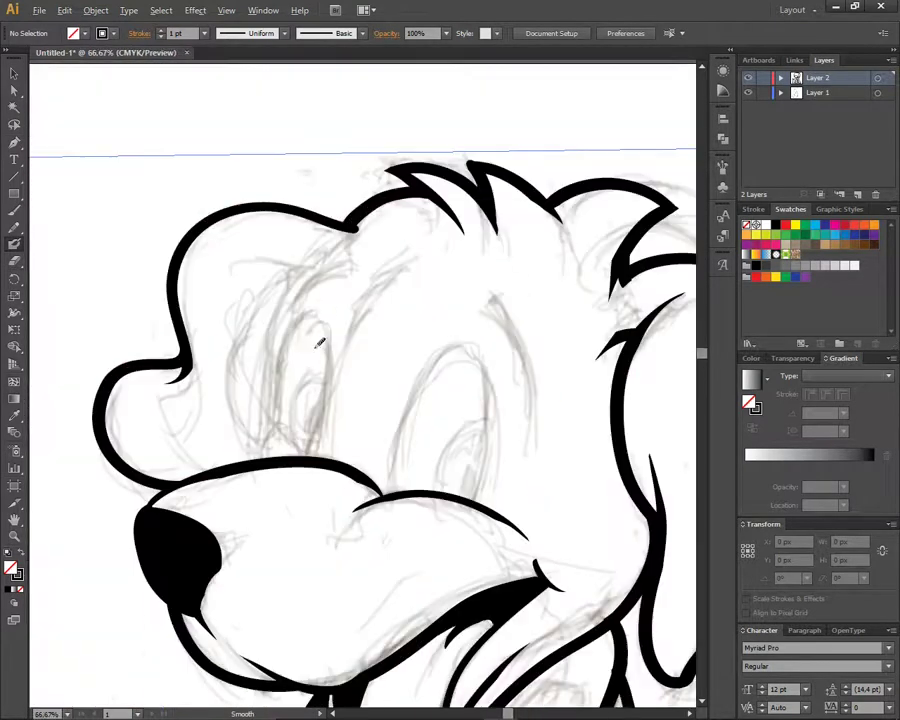
key(shift+e)
mouse_move(283, 289)
mouse_down()
mouse_move(270, 430)
mouse_move(281, 431)
mouse_up()
key(shift+e)
key(shift+e)
Step: Draw a tilted 10 pt oval over the right eye and copy it, rotated, to the left eye
key(l)
drag(414, 340, 505, 543)
text(10)
key(Return)
key(v)
drag(508, 336, 520, 352)
scroll(460, 440, up, 3)
scroll(400, 350, down, 4)
drag(420, 320, 260, 320)
mouse_move(310, 230)
mouse_down()
mouse_move(298, 312)
mouse_move(297, 296)
mouse_up()
Step: Select both eye ovals and erase the bottom of each one
shift+click(467, 330)
scroll(400, 350, down, 3)
click(95, 10)
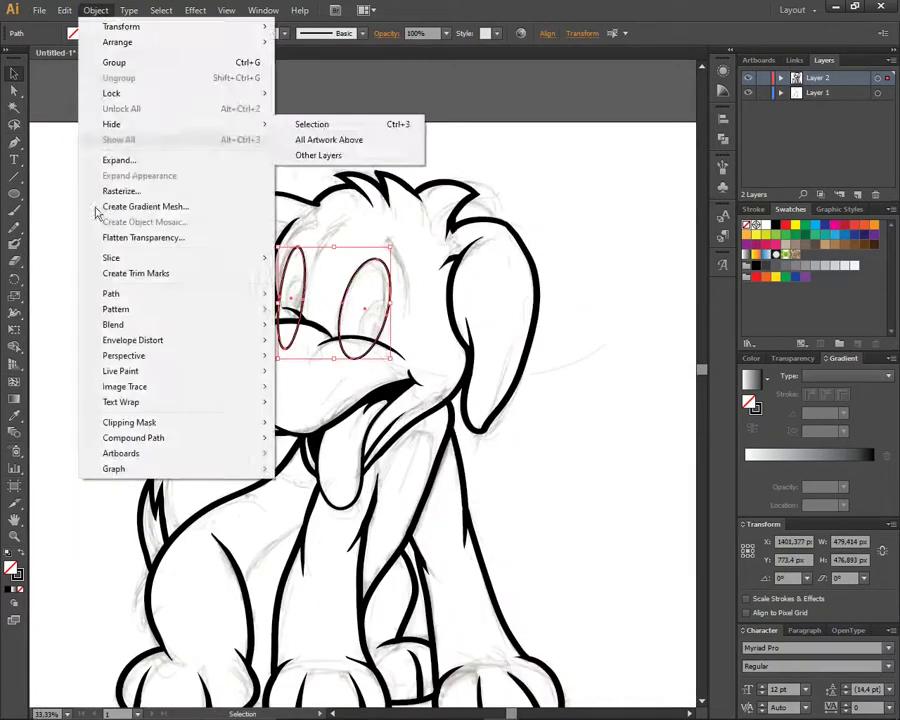
key(Escape)
scroll(380, 400, up, 2)
scroll(290, 250, up, 3)
right_click(125, 380)
key(shift+e)
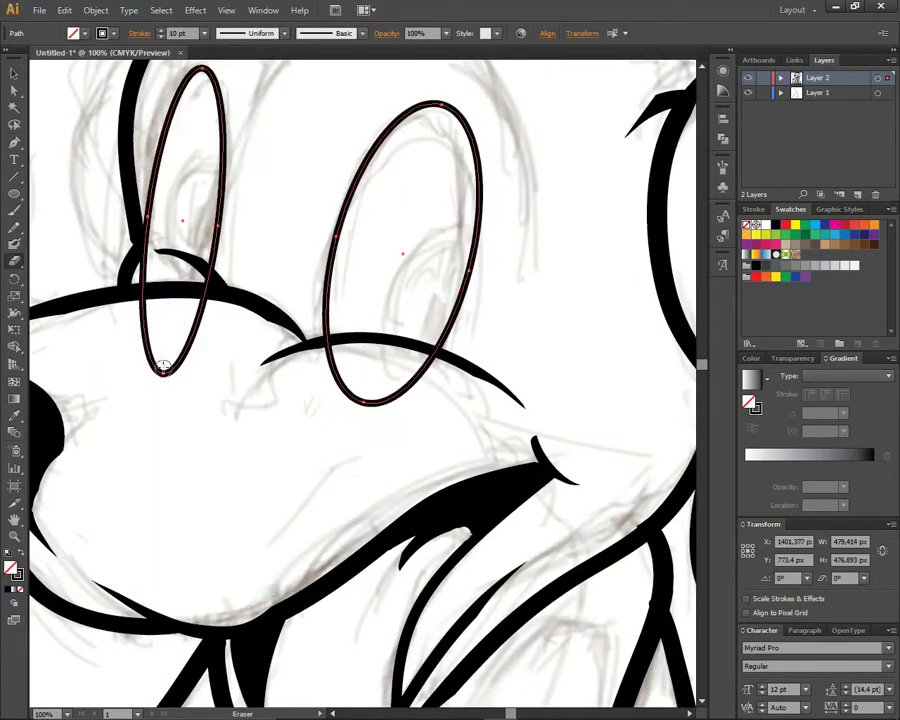
drag(150, 265, 215, 265)
drag(325, 345, 440, 350)
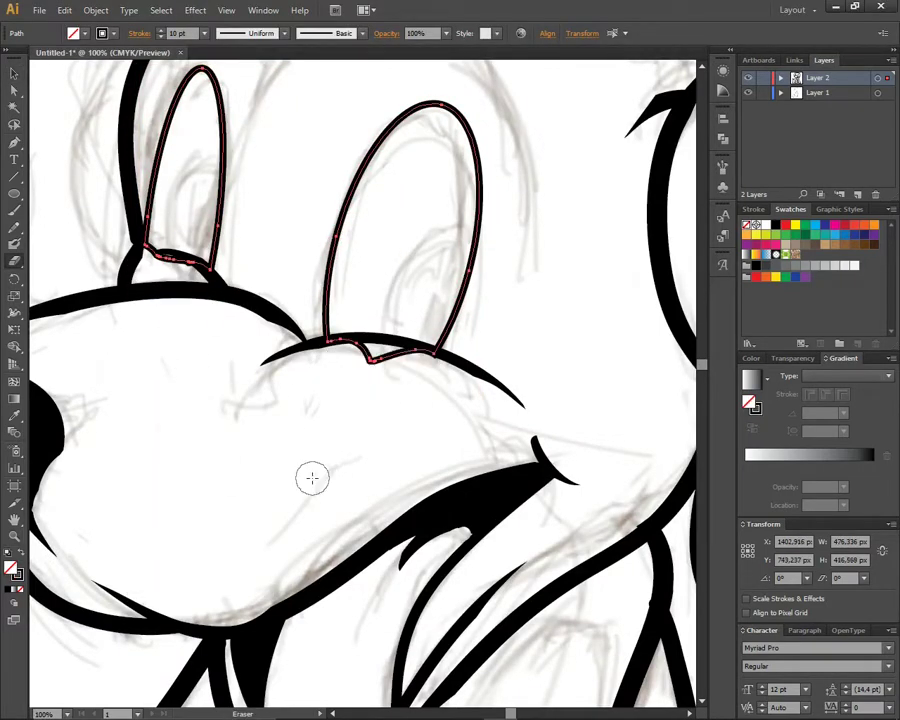
Step: Expand the eye strokes into filled shapes and clean up both eyes' bases
scroll(312, 478, down, 3)
click(95, 10)
click(130, 180)
click(418, 442)
scroll(256, 466, up, 3)
key(shift+e)
drag(534, 451, 445, 440)
drag(105, 282, 182, 287)
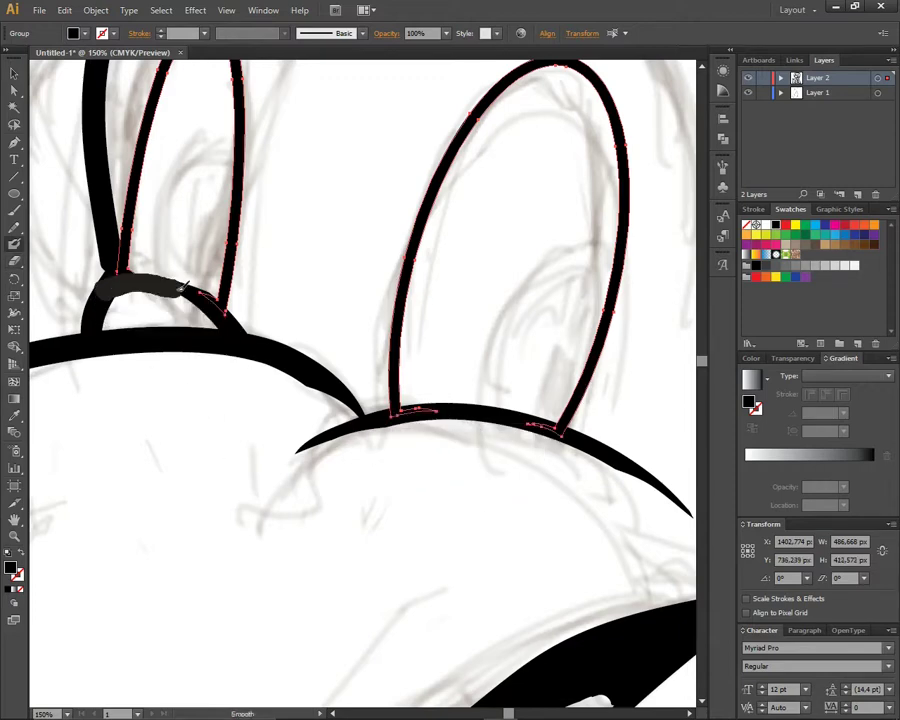
scroll(380, 392, down, 2)
scroll(380, 392, down, 3)
scroll(380, 392, down, 1)
scroll(380, 392, up, 1)
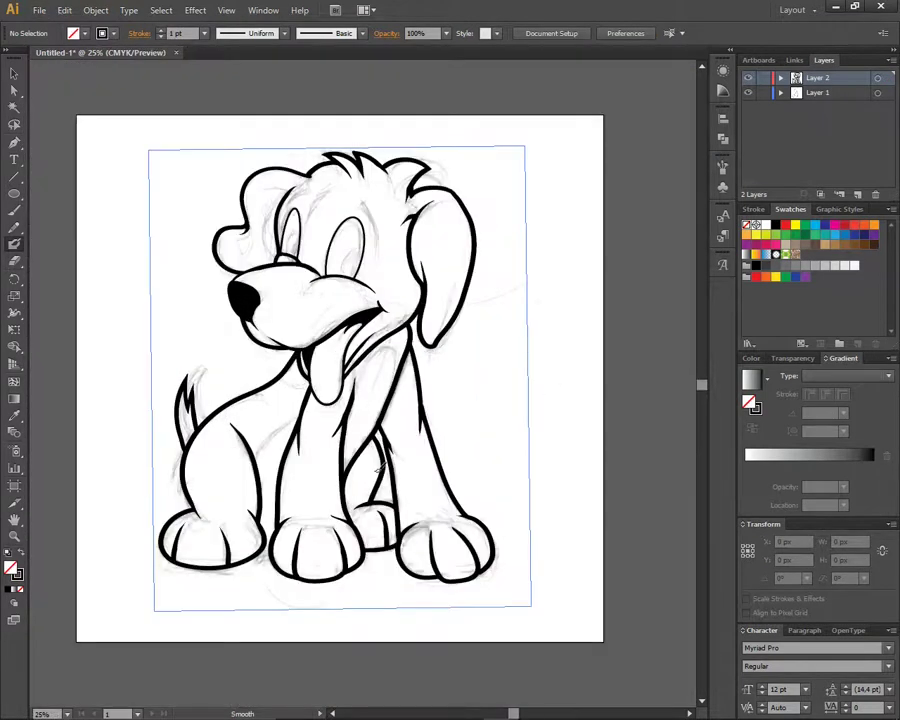
Step: Draw the leg's inner line and a short chest fur stroke, undoing a failed taper
scroll(380, 393, up, 3)
drag(250, 445, 355, 335)
drag(283, 390, 268, 387)
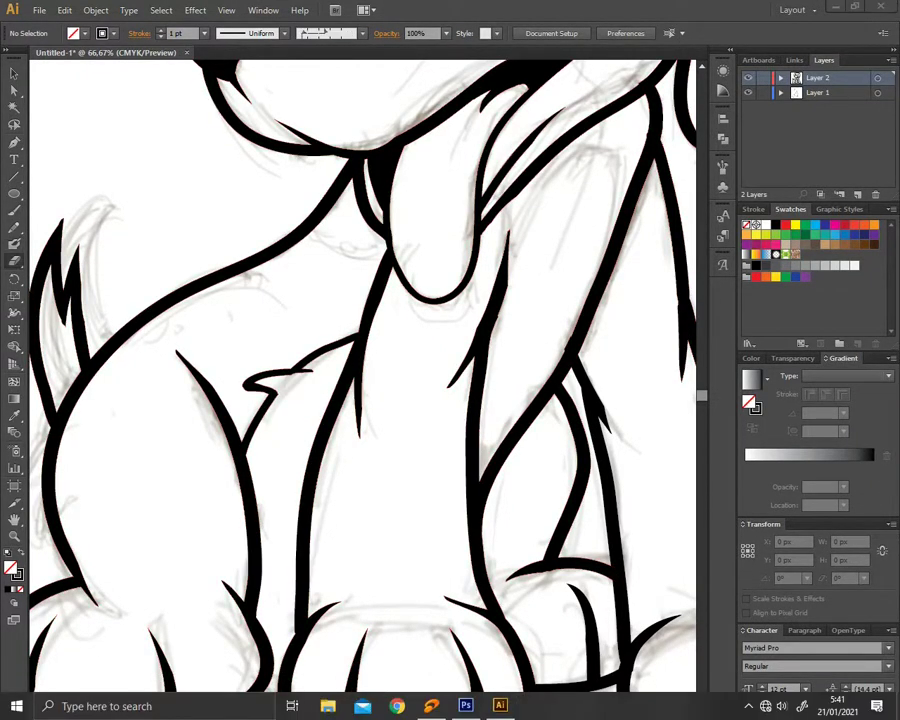
scroll(597, 643, up, 1)
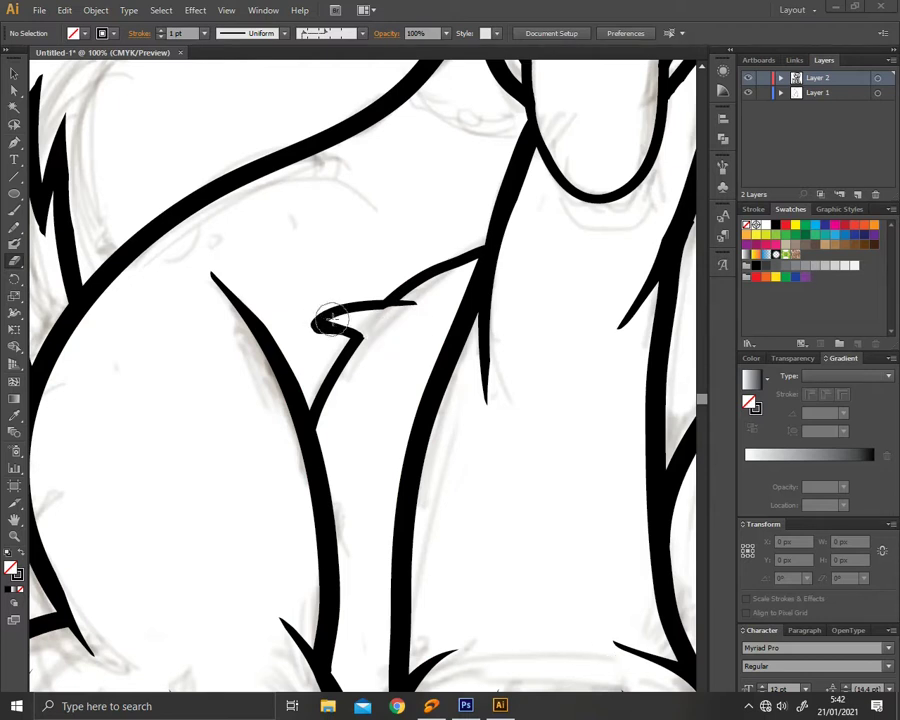
drag(315, 328, 414, 305)
key(ctrl+z)
key(ctrl+z)
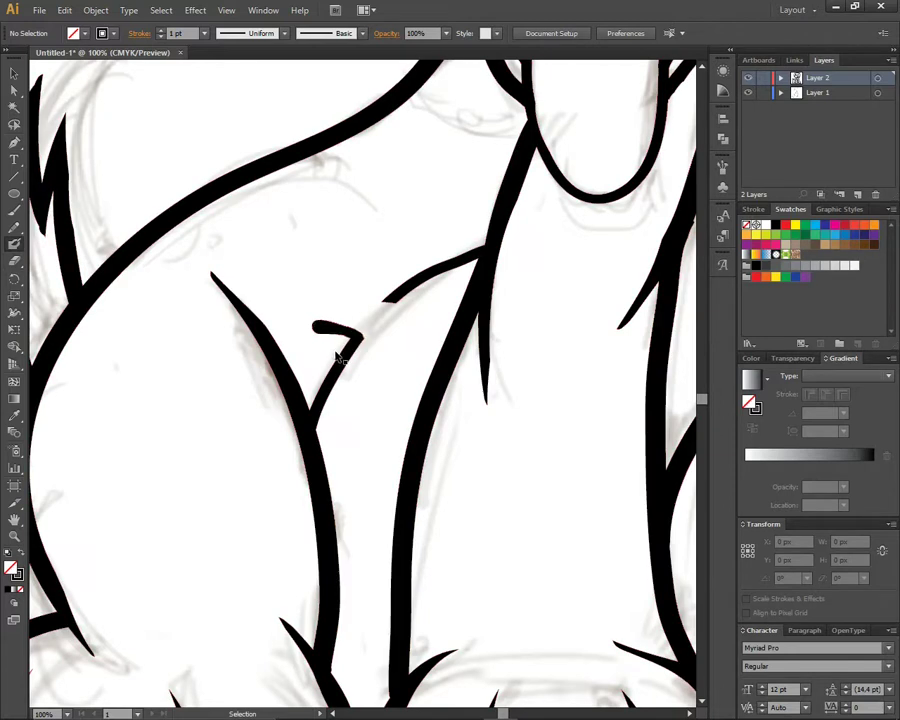
Step: Extend the fur stroke up to the upper line and draw an arc beside the neck
drag(338, 327, 425, 314)
key(shift+e)
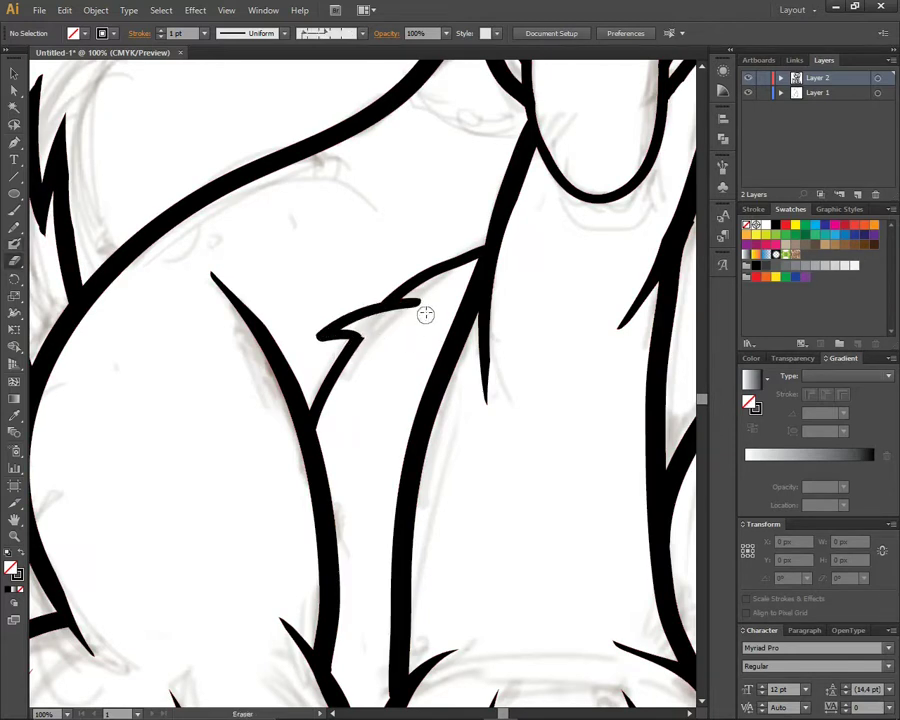
key(n)
key(shift+e)
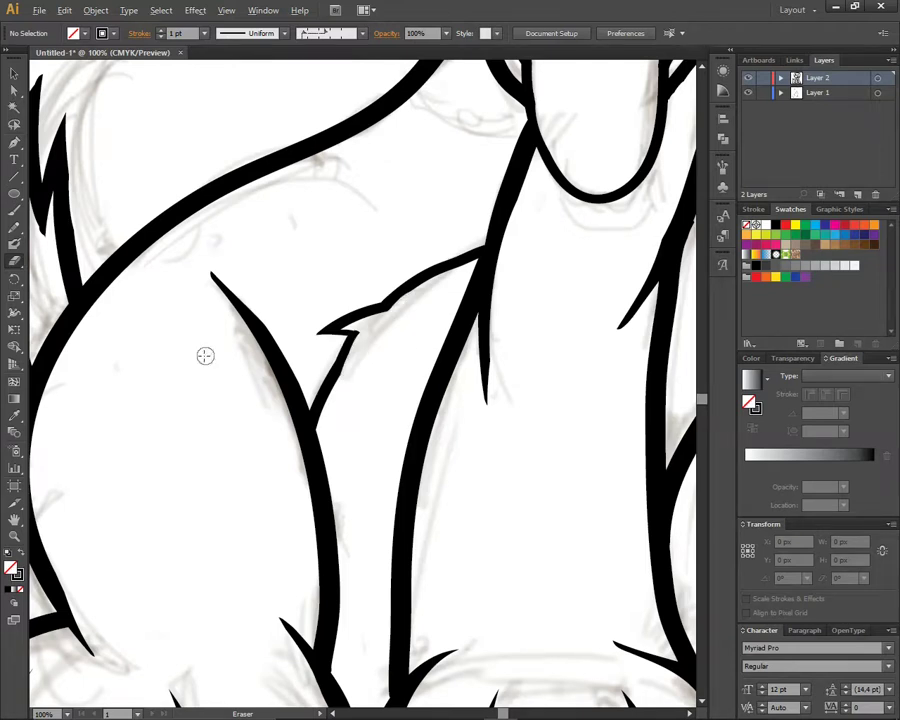
scroll(337, 310, down, 1)
drag(410, 232, 313, 365)
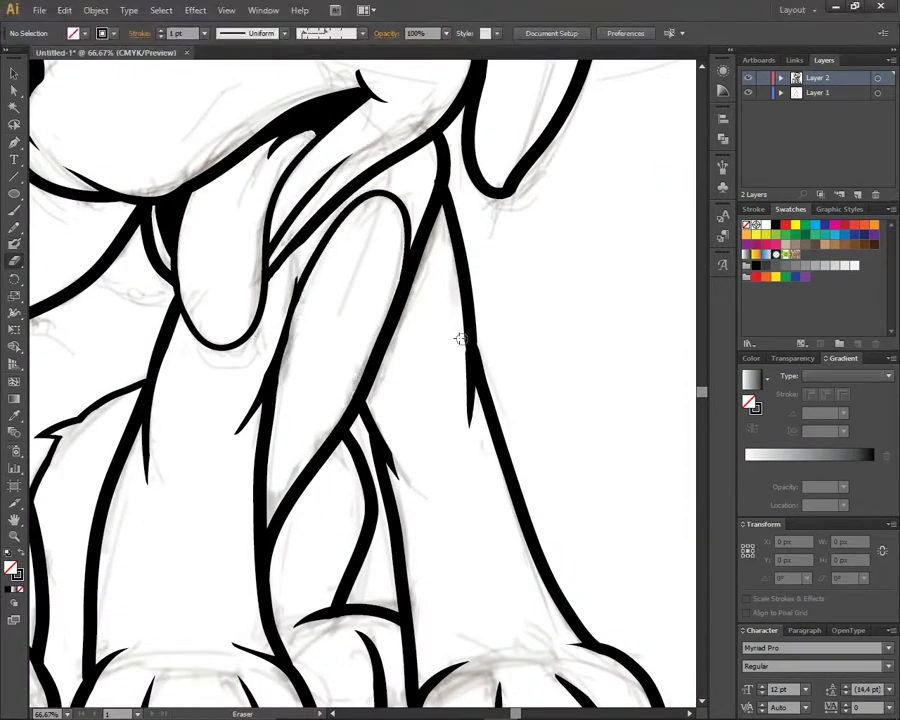
scroll(323, 270, down, 1)
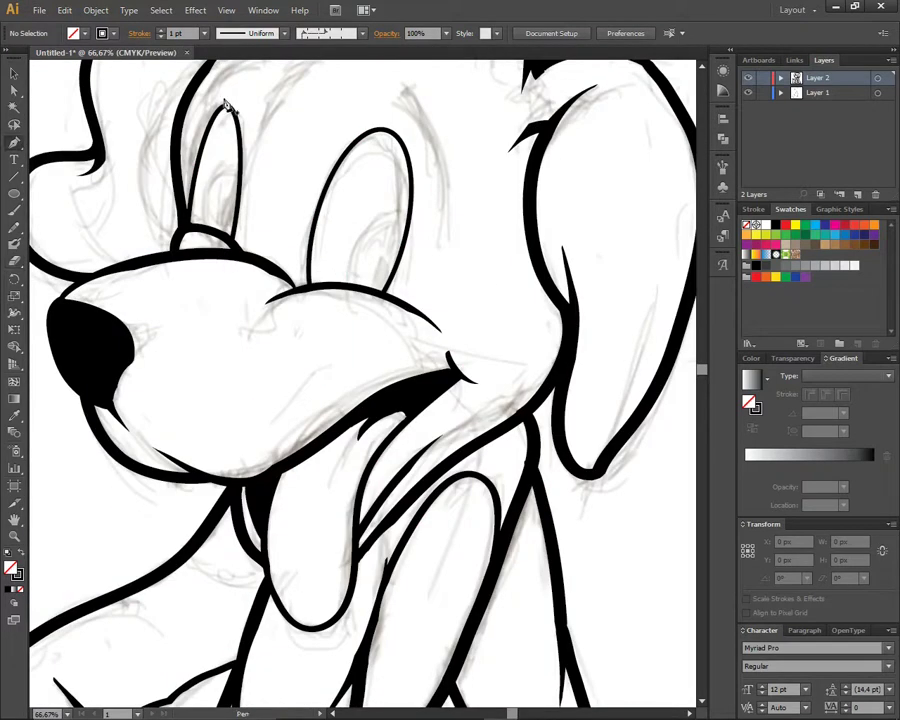
Step: Set black fill with no stroke and draw the right eyebrow shape
click(80, 33)
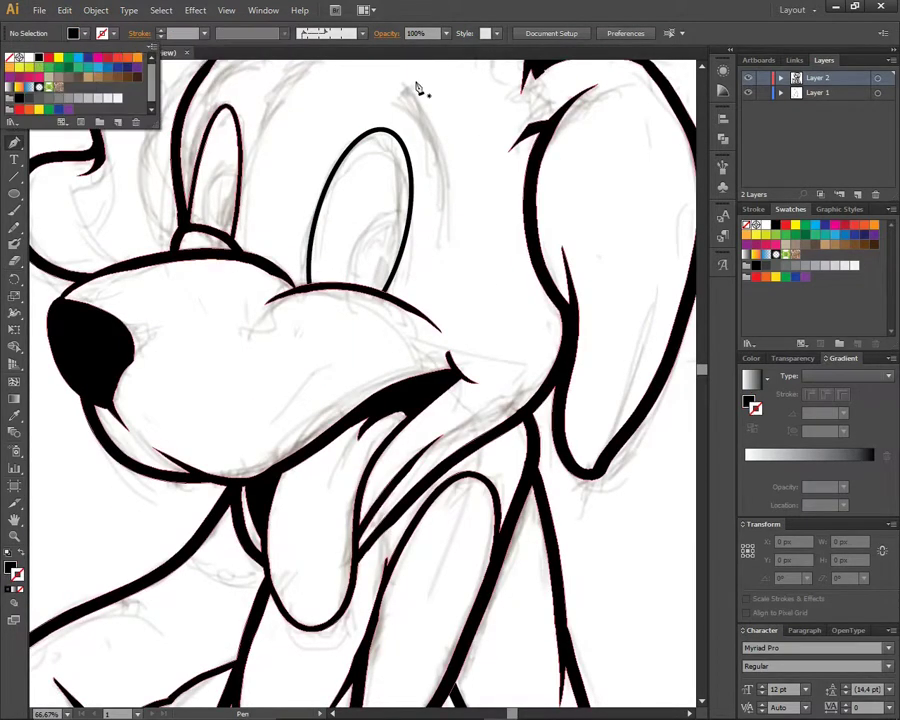
drag(418, 80, 456, 264)
click(445, 195)
scroll(300, 250, up, 2)
scroll(287, 250, up, 2)
ctrl+click(285, 250)
Step: Draw the left eyebrow shape as a three-point path
click(205, 288)
click(265, 232)
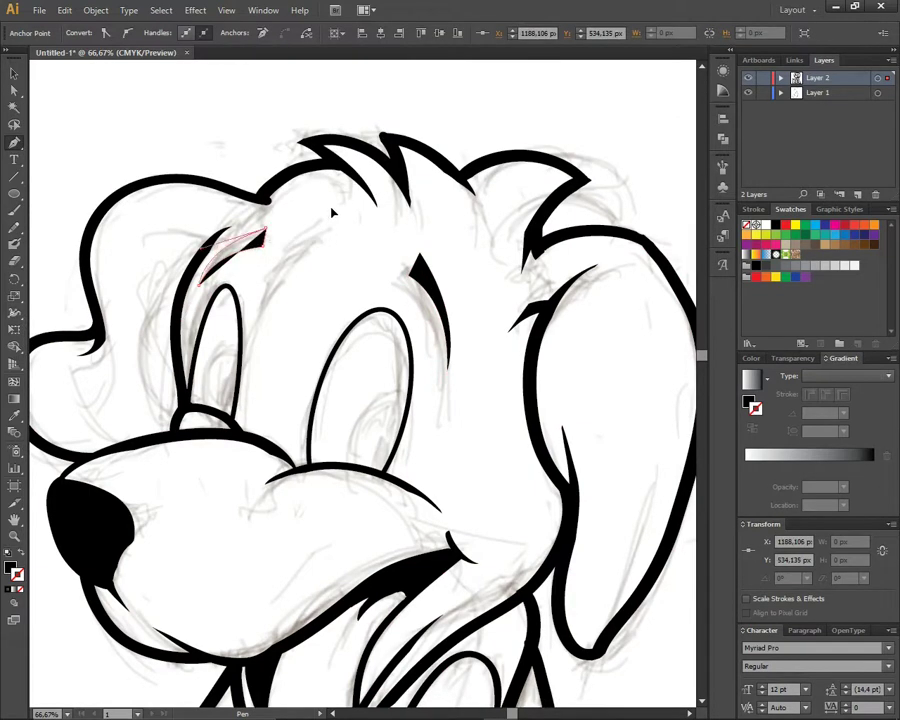
ctrl+click(290, 150)
key(ctrl+0)
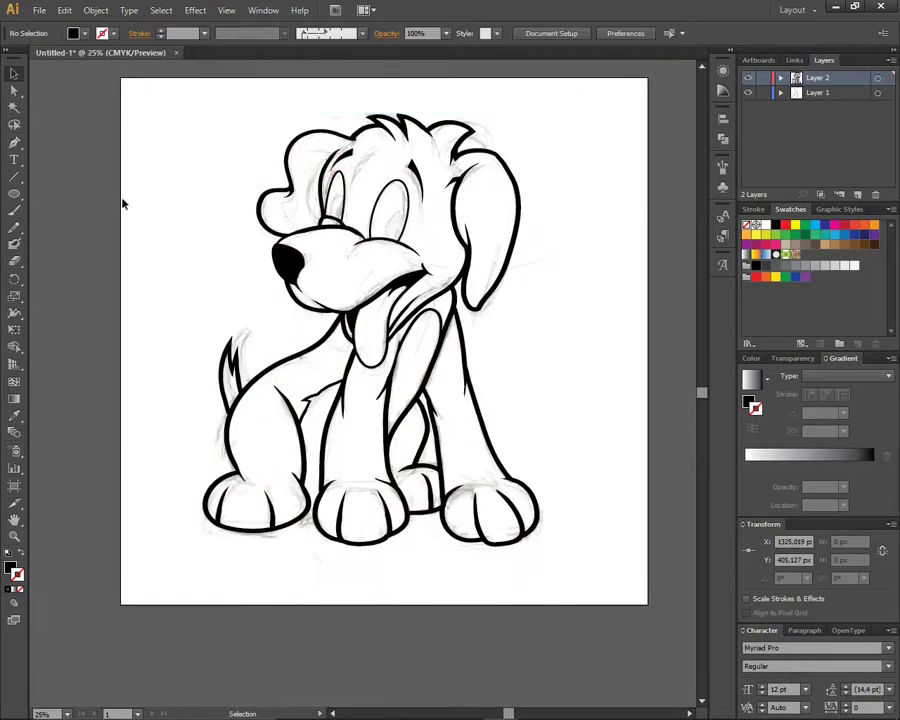
scroll(320, 180, up, 2)
scroll(320, 180, up, 2)
key(n)
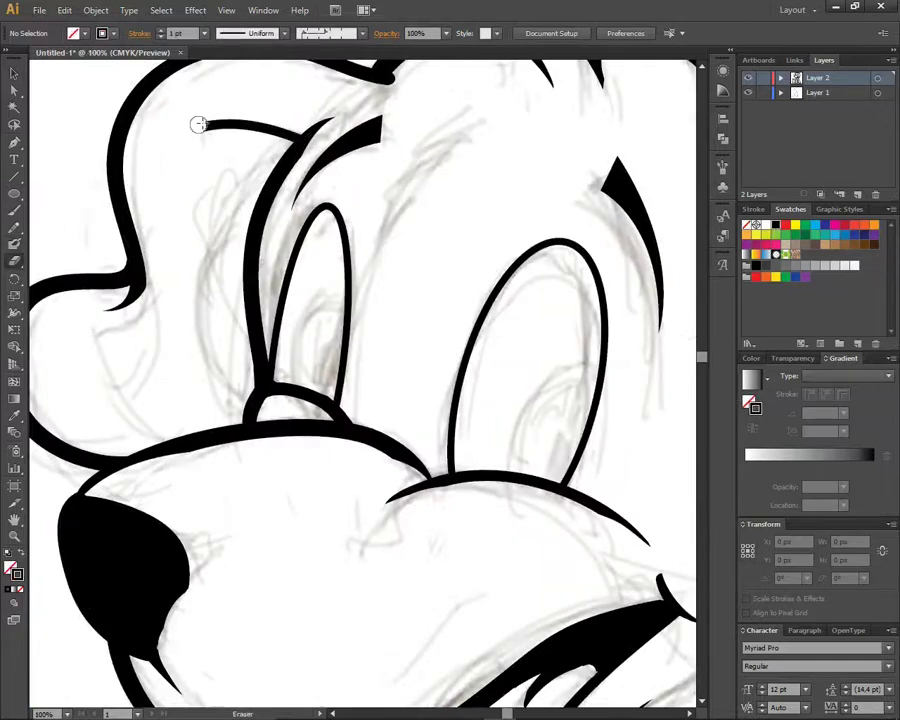
Step: Open the Layer Options for the sketch layer, Layer 1
scroll(267, 122, down, 3)
scroll(267, 122, down, 3)
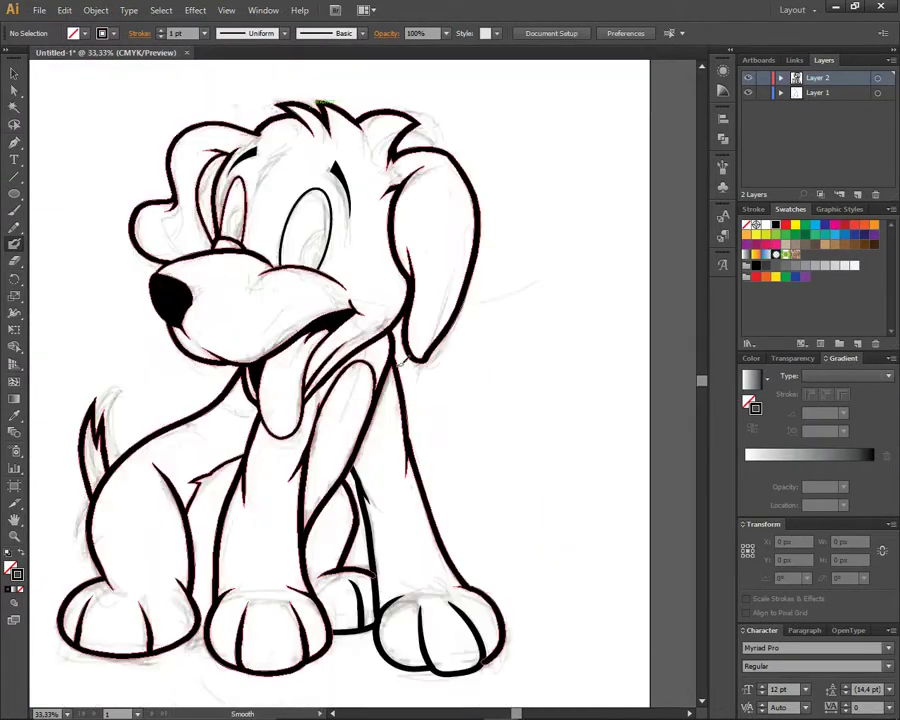
scroll(152, 492, up, 2)
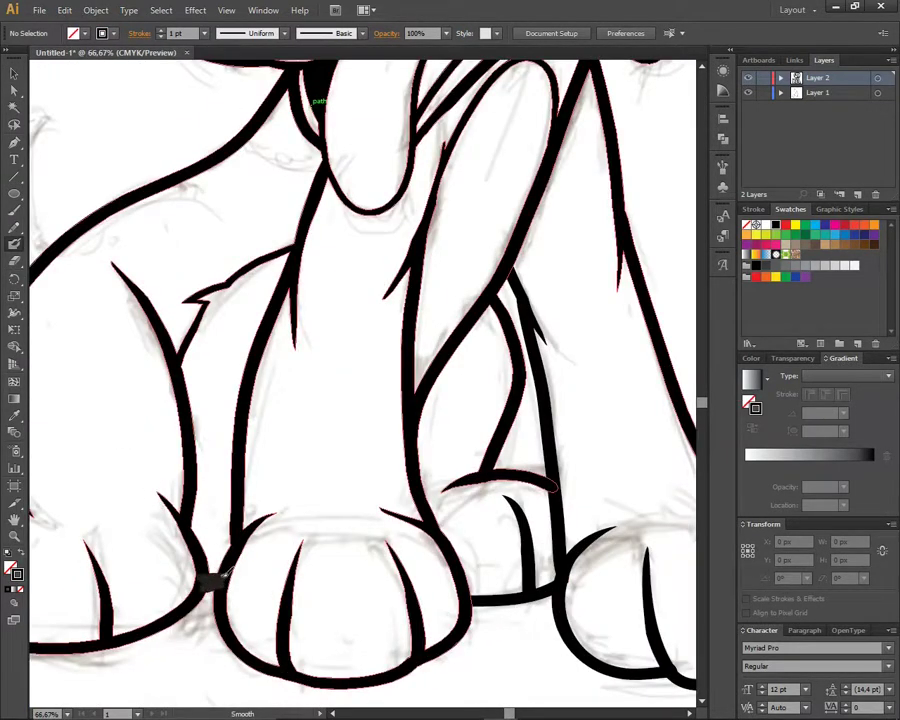
scroll(395, 460, down, 3)
double_click(810, 94)
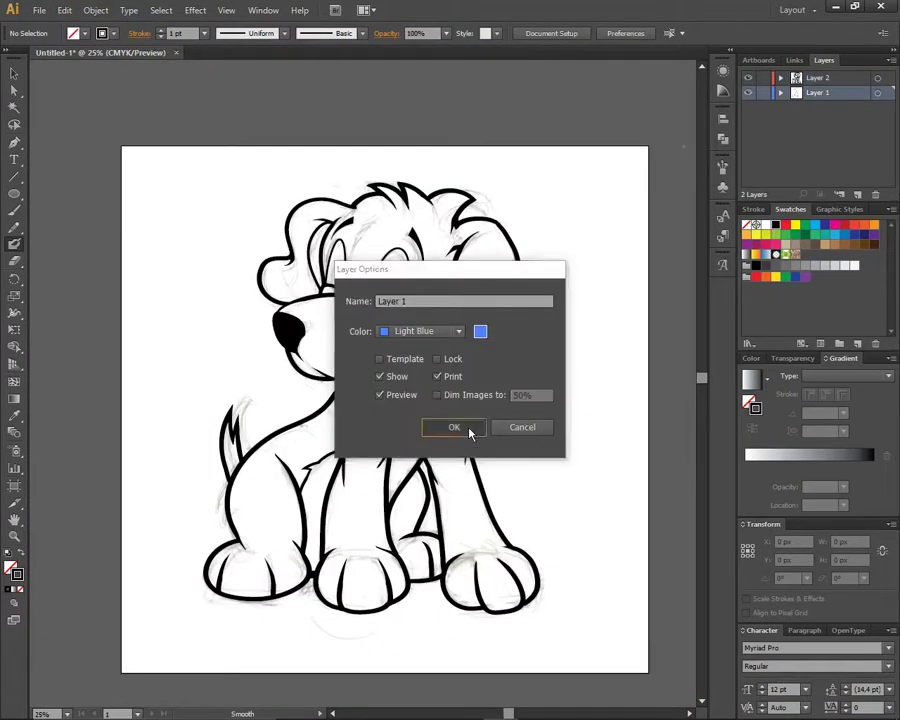
Step: Lock and dim the sketch layer, then add a stroke up from the eye bottom
click(474, 426)
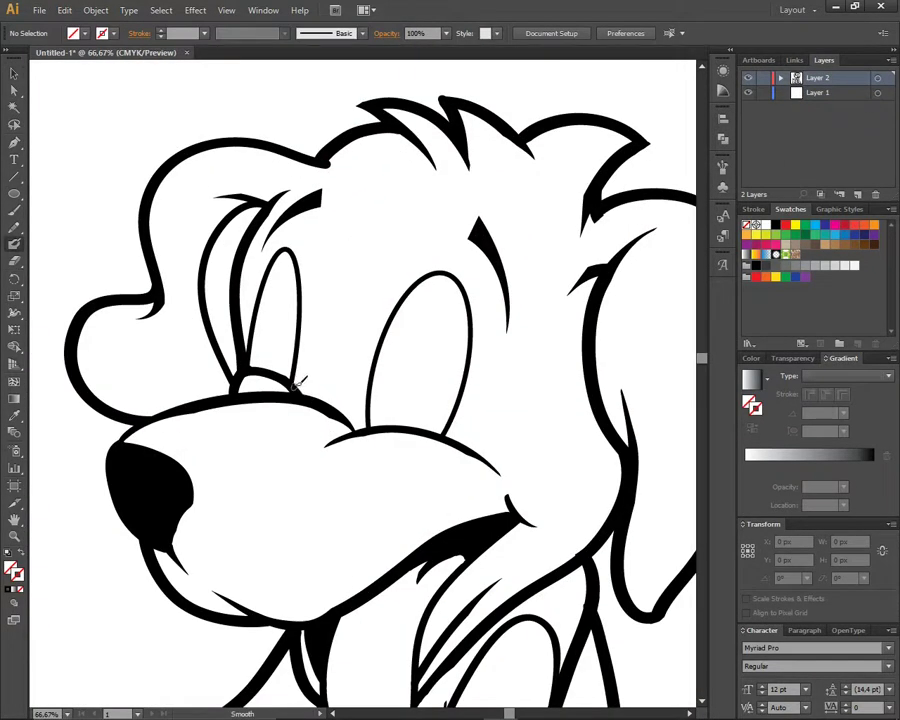
drag(297, 381, 348, 237)
key(shift+e)
scroll(330, 350, down, 1)
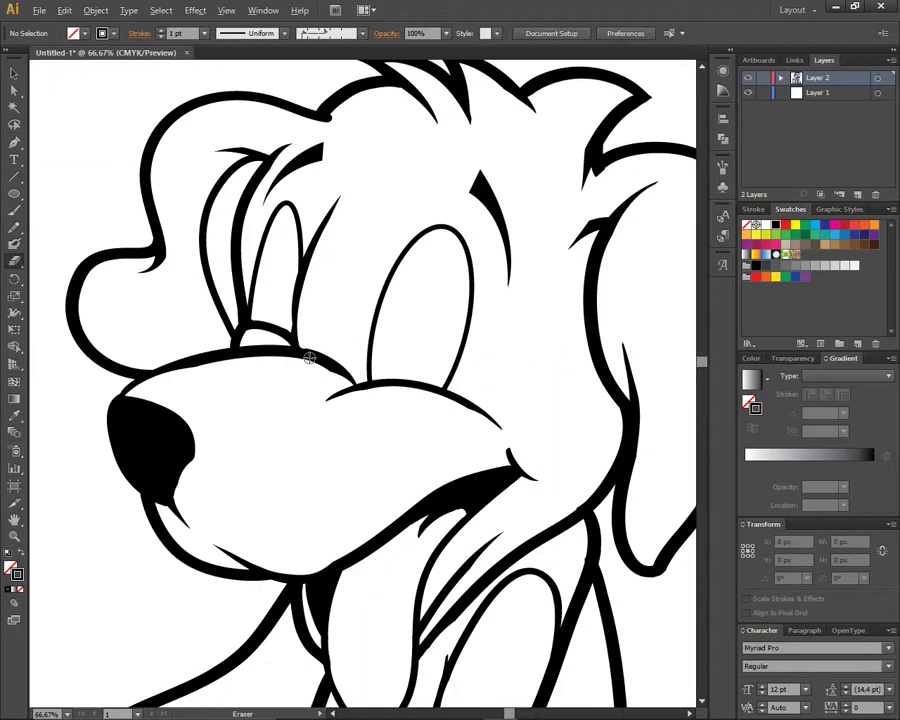
Step: Draw a black, no-stroke pupil in the right eye and copy it into the left eye
key(l)
click(73, 33)
key(shift+x)
drag(417, 318, 440, 390)
key(v)
scroll(330, 350, down, 1)
drag(330, 219, 344, 214)
click(340, 290)
Step: Select both pupils together to check them, then clear the selection
scroll(340, 290, down, 1)
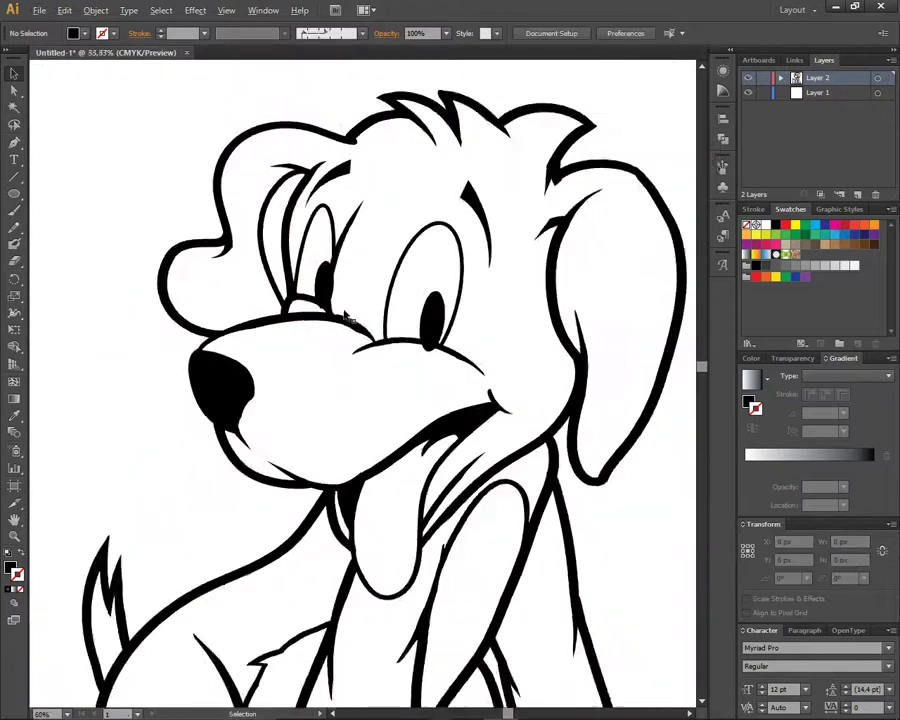
scroll(340, 290, up, 1)
click(402, 292)
scroll(420, 256, up, 1)
drag(304, 236, 568, 406)
key(shift+e)
key(v)
scroll(200, 372, down, 3)
Step: Save the artwork as 'cute dog' in G:\design2021\Cute dog
click(38, 10)
click(70, 138)
click(291, 34)
click(291, 34)
click(252, 34)
click(140, 284)
double_click(125, 97)
double_click(128, 86)
triple_click(165, 260)
text(cute dog)
key(Return)
key(Return)
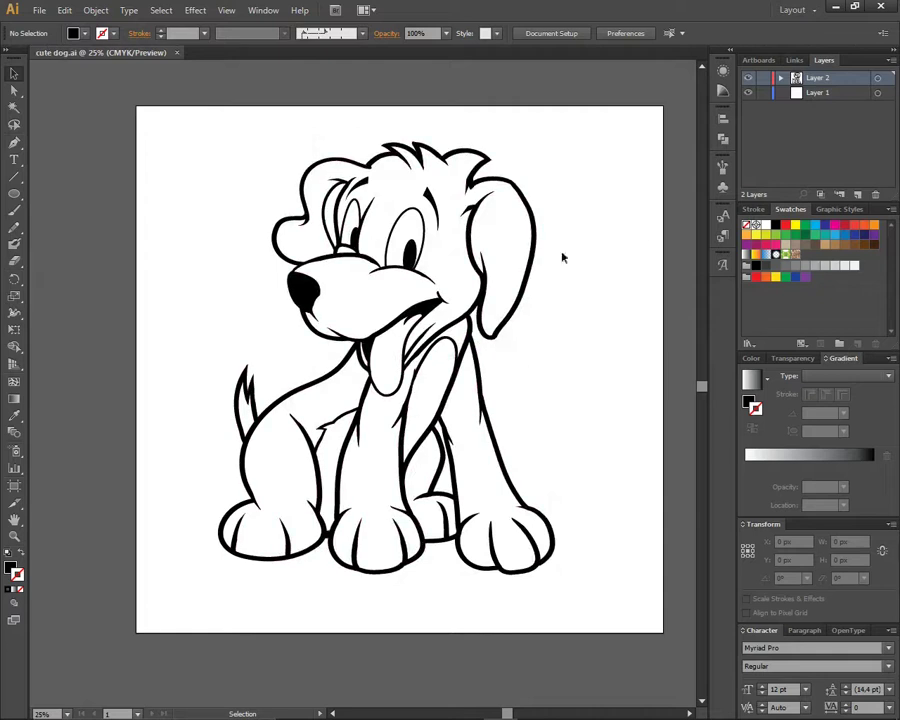
Step: Draw a small highlight circle in the eye
scroll(388, 287, up, 3)
scroll(564, 190, up, 2)
mouse_move(498, 213)
mouse_down()
mouse_move(516, 231)
mouse_move(275, 172)
mouse_up()
Step: Copy the white circle onto the nose, flatten it and tilt it into a highlight
key(v)
key(ctrl+0)
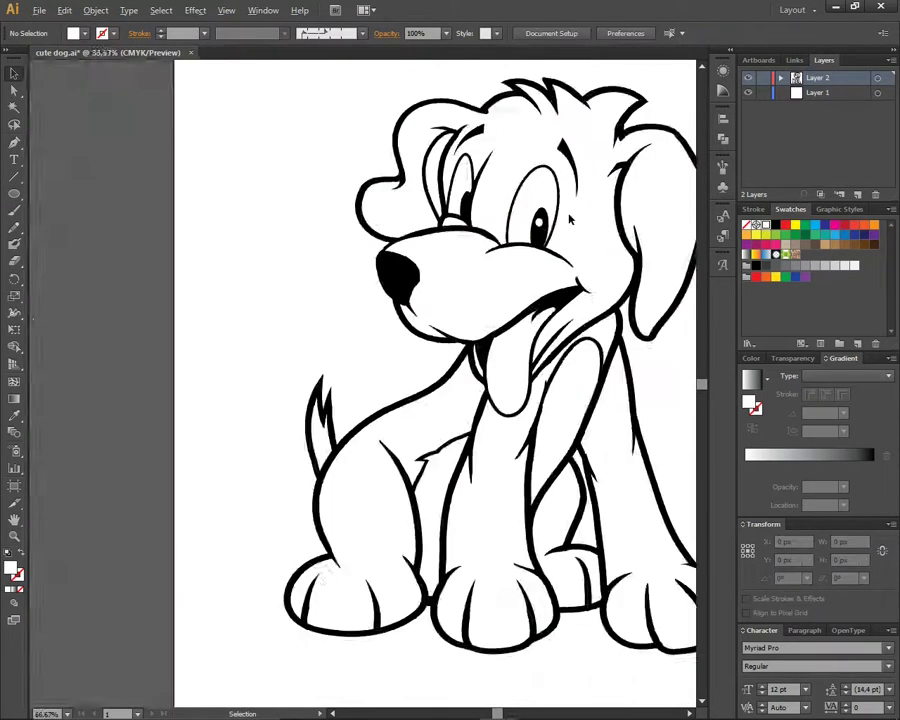
key(ctrl+1)
scroll(275, 172, up, 3)
key(ctrl+0)
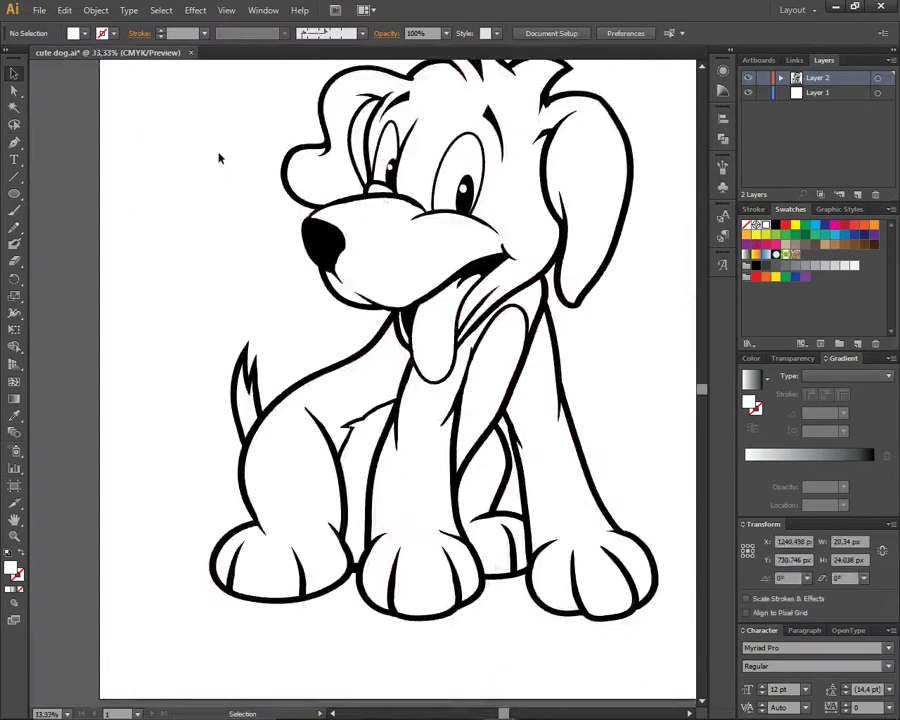
scroll(220, 154, up, 3)
mouse_move(237, 209)
mouse_down()
mouse_move(178, 238)
mouse_move(180, 250)
mouse_up()
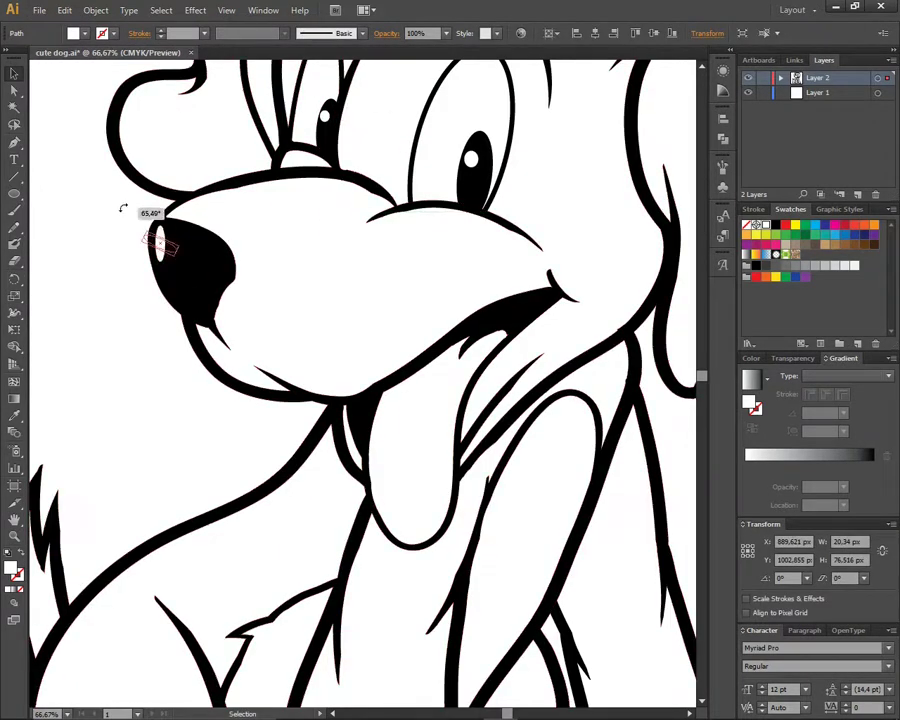
key(ctrl+1)
drag(268, 281, 311, 287)
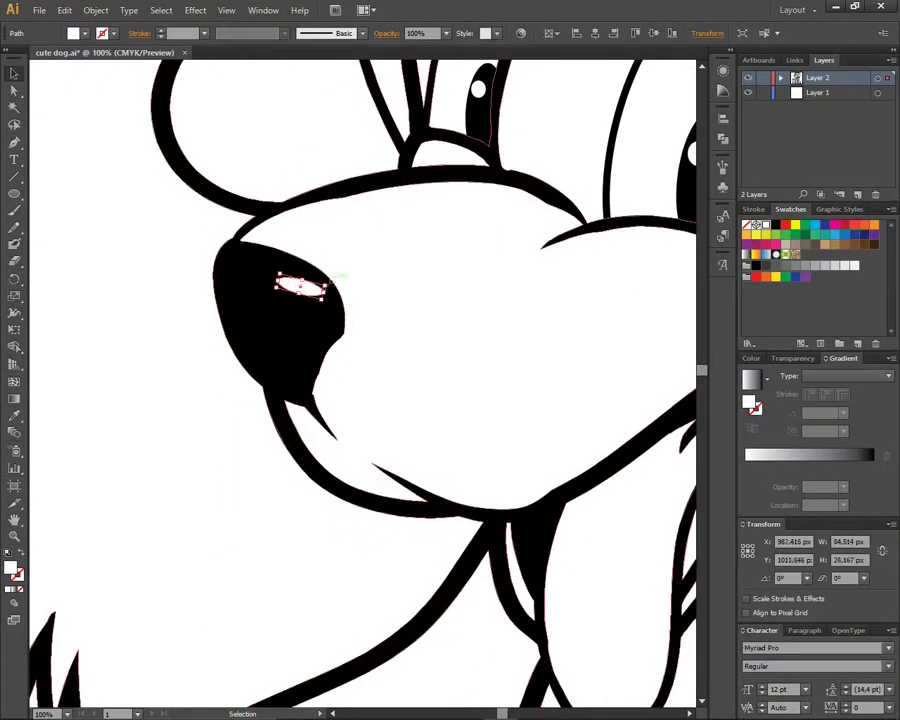
click(127, 227)
Step: Select the right eye's pupil shapes and merge them with Pathfinder Unite
key(ctrl+0)
scroll(355, 220, up, 3)
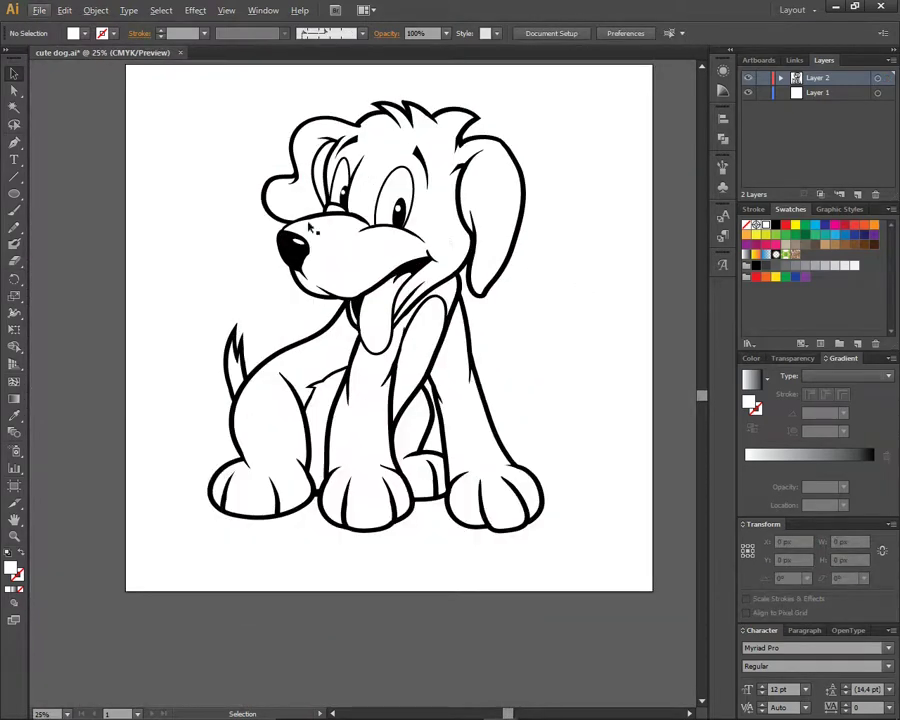
scroll(355, 220, up, 3)
click(502, 270)
click(724, 143)
click(580, 144)
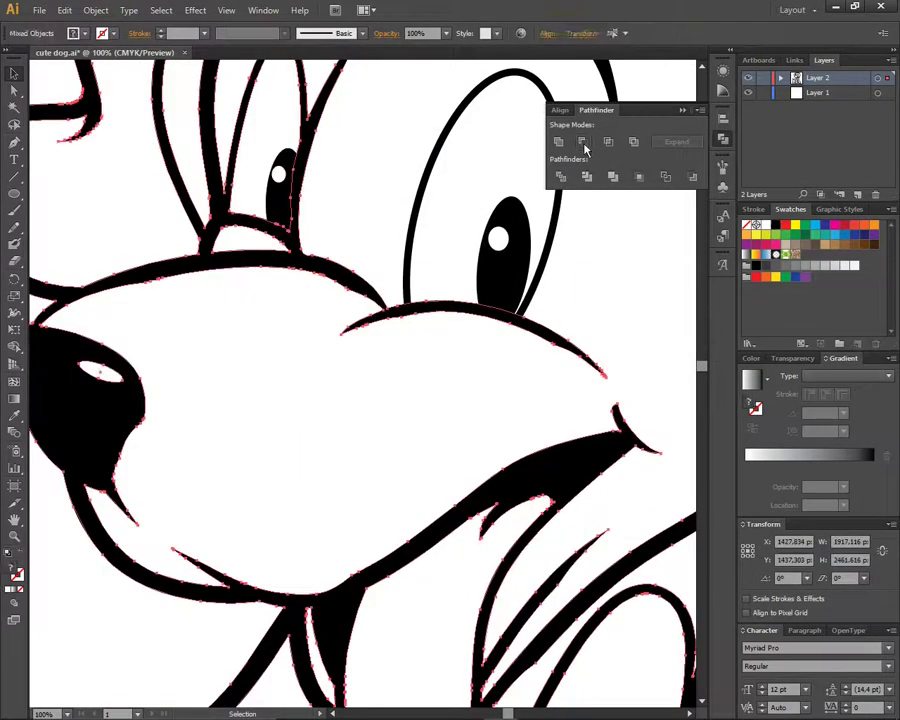
scroll(378, 480, down, 3)
scroll(379, 480, up, 2)
scroll(400, 364, up, 1)
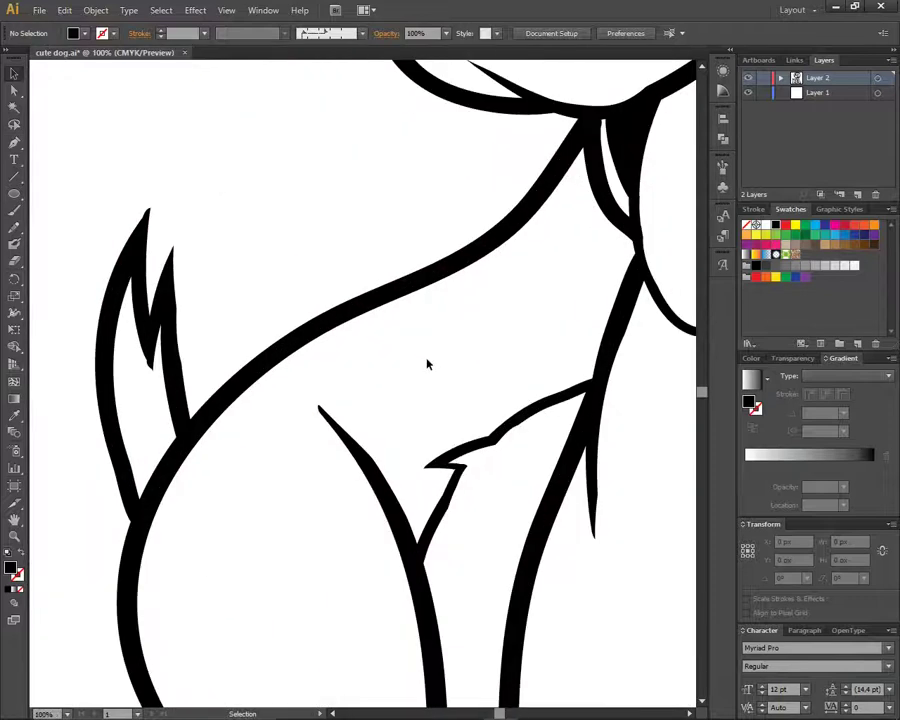
Step: Swap fill and stroke, then paint a thick black stroke along the front leg gap
mouse_move(348, 471)
mouse_down()
mouse_move(428, 370)
mouse_move(440, 466)
mouse_move(227, 178)
mouse_up()
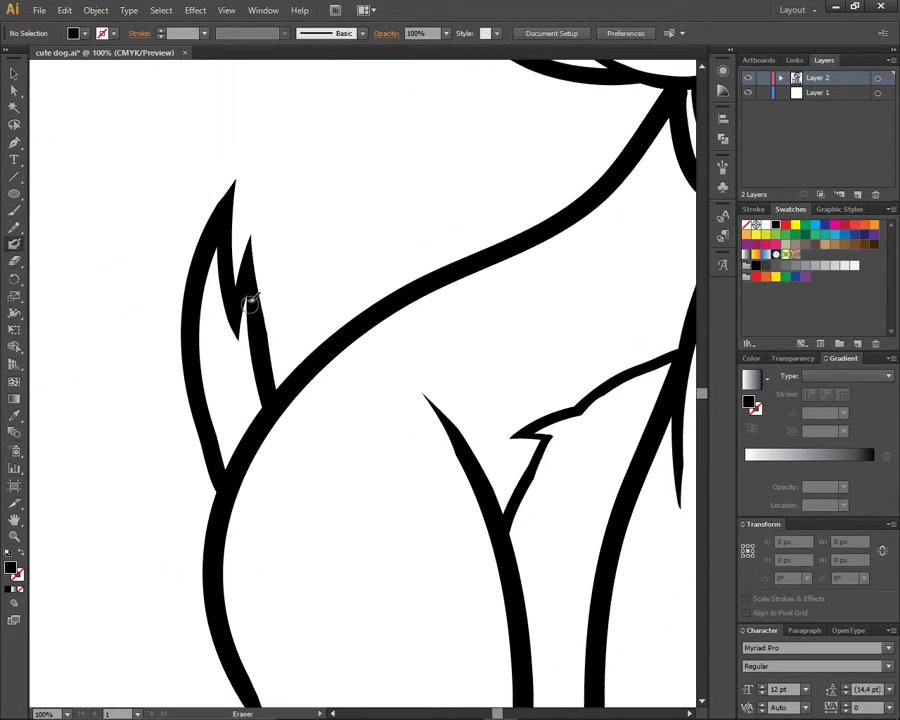
key(shift+x)
scroll(274, 406, right, 6)
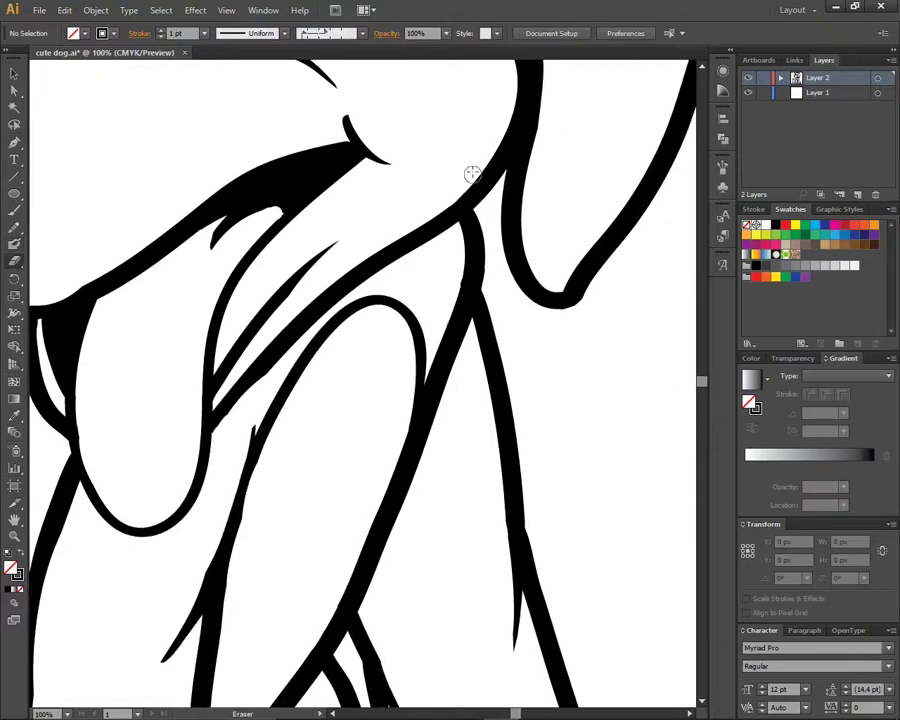
scroll(398, 310, down, 3)
scroll(398, 310, left, 3)
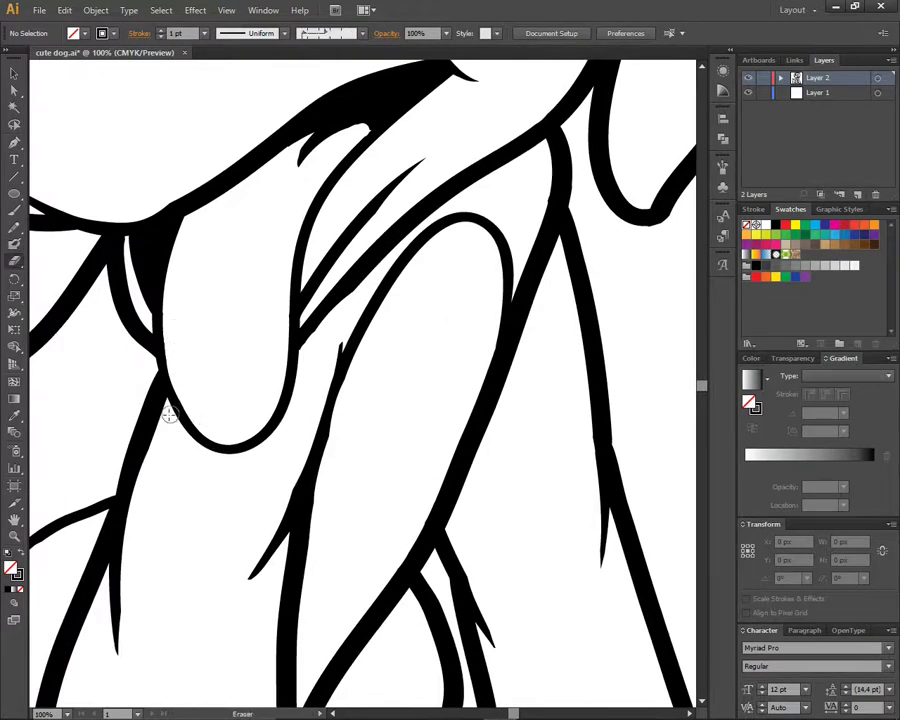
drag(300, 370, 552, 135)
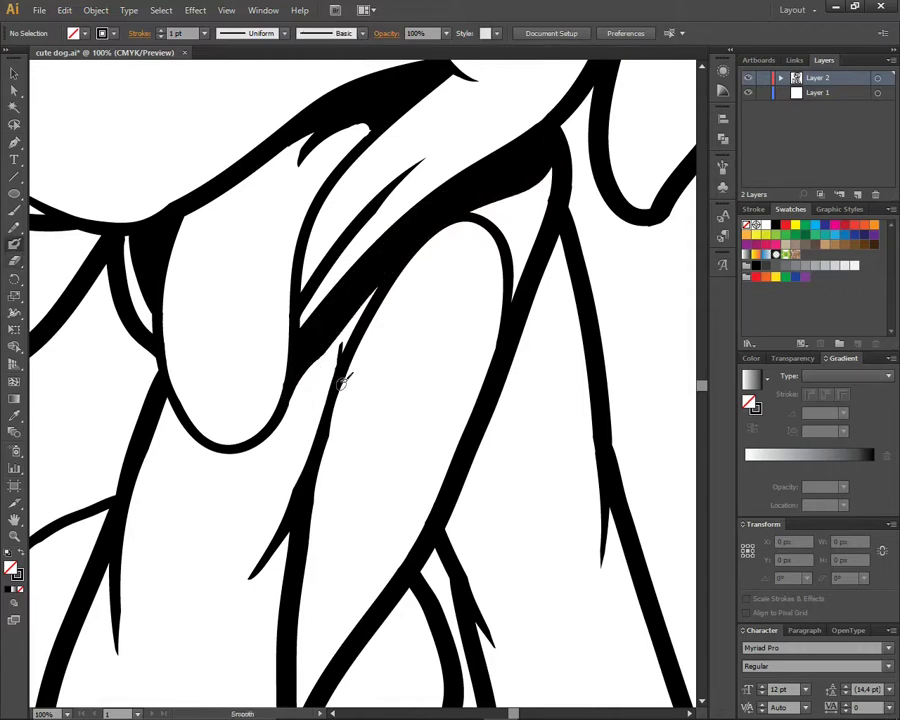
Step: Thicken the black line along the inner edge of the right ear
key(ctrl+0)
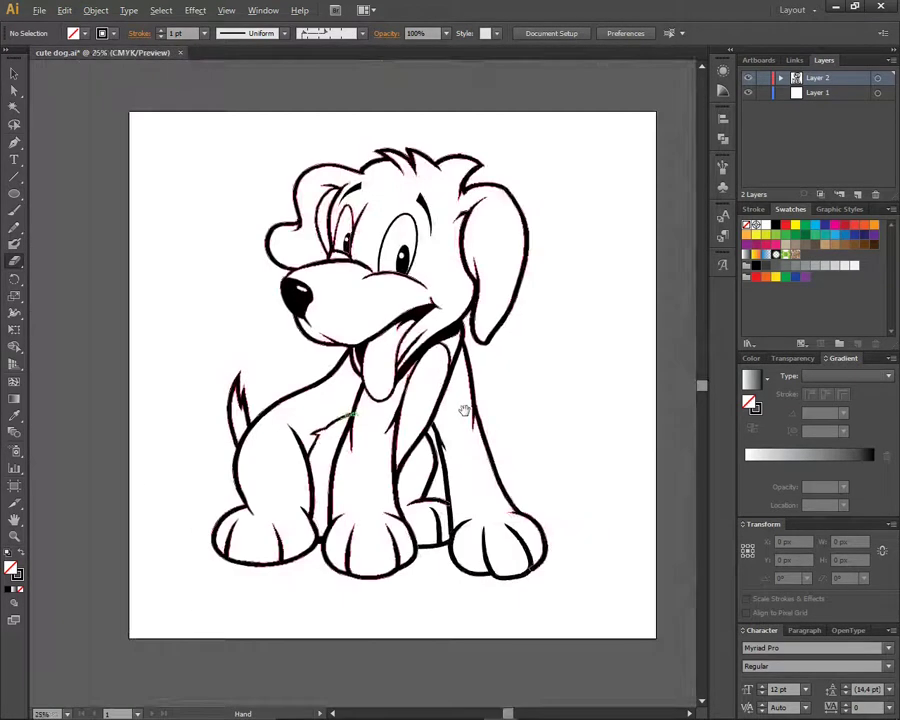
scroll(304, 455, up, 2)
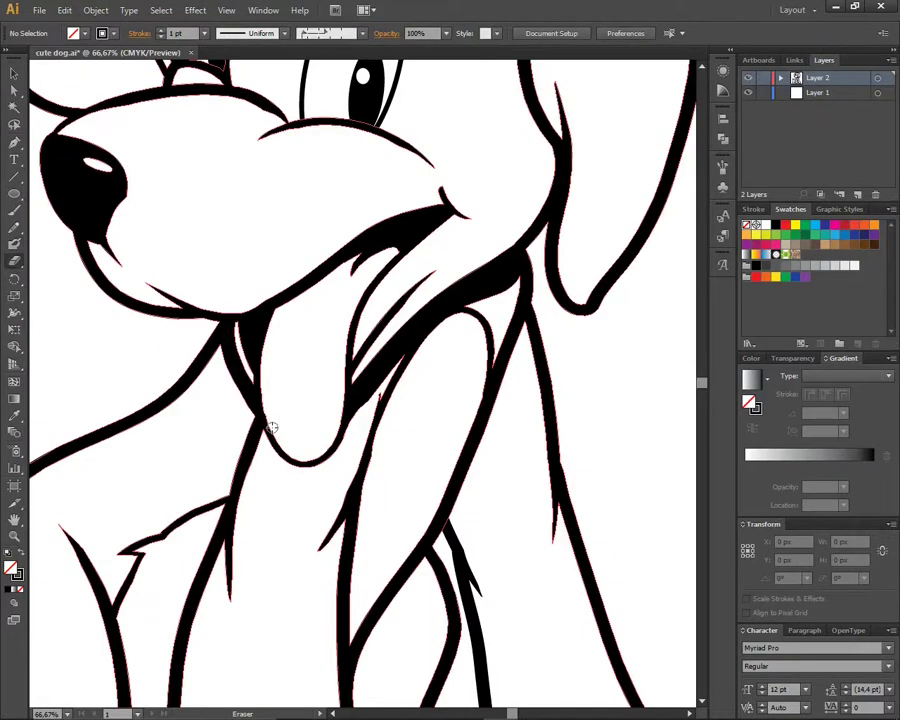
scroll(272, 427, down, 3)
scroll(277, 405, down, 3)
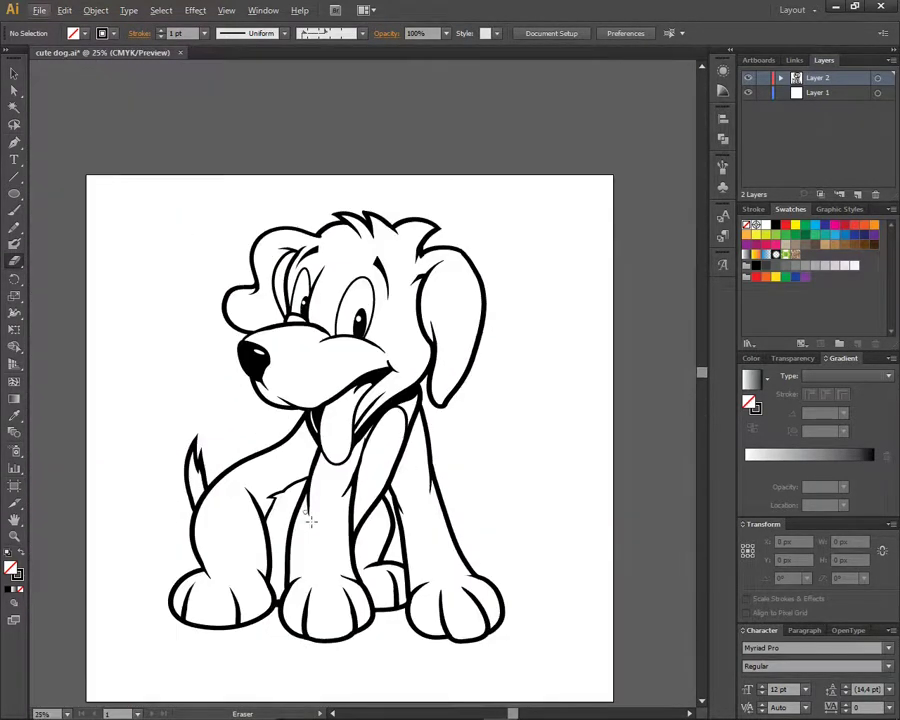
scroll(459, 366, up, 3)
drag(388, 222, 389, 375)
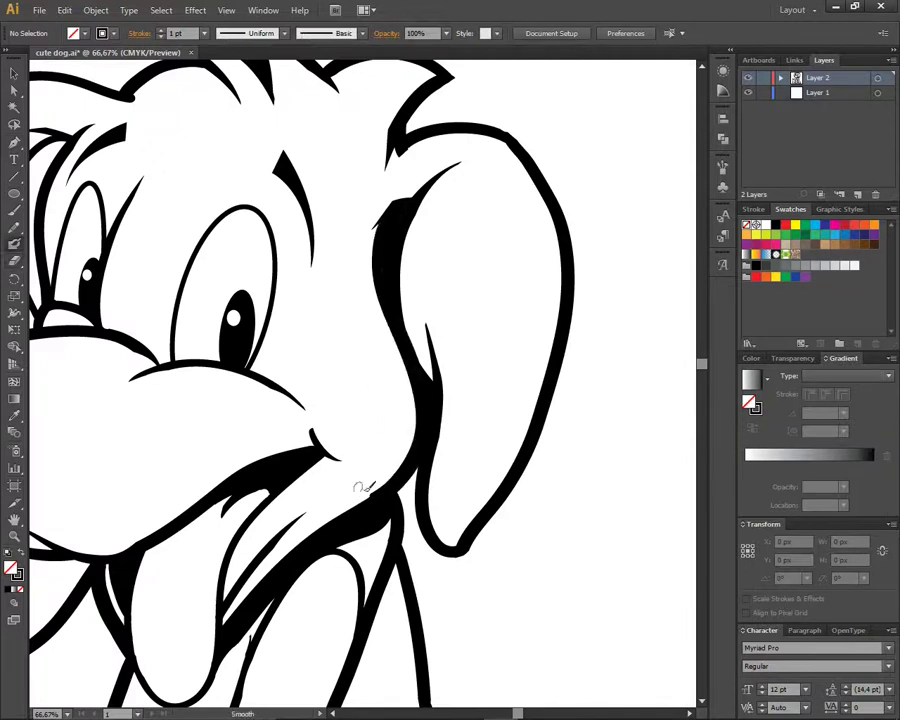
Step: Paint black with the Blob Brush along the inner leg edge
scroll(376, 431, down, 5)
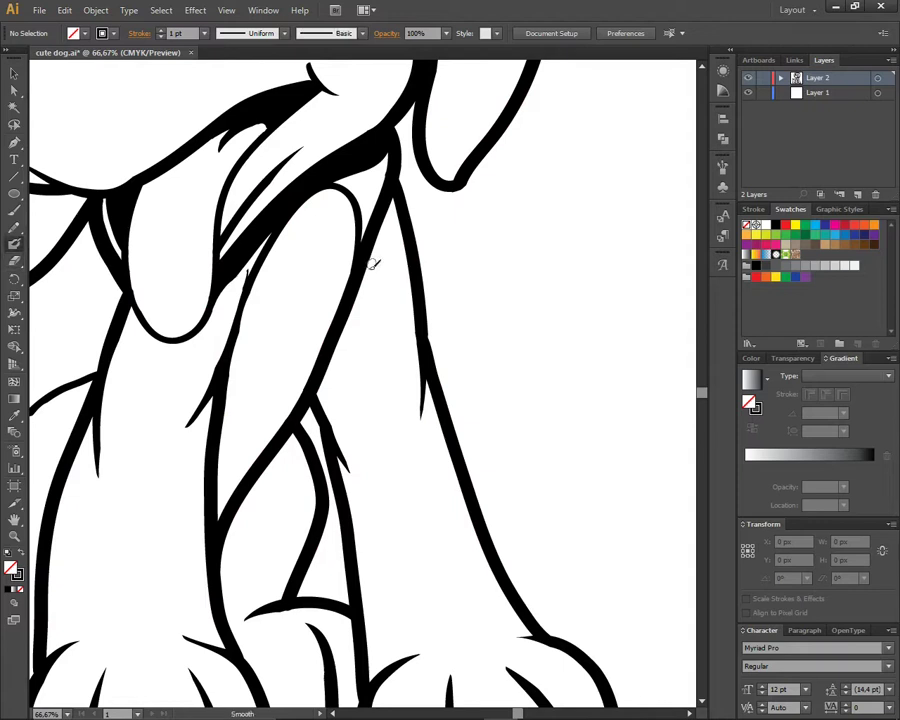
drag(398, 228, 330, 410)
drag(372, 282, 340, 412)
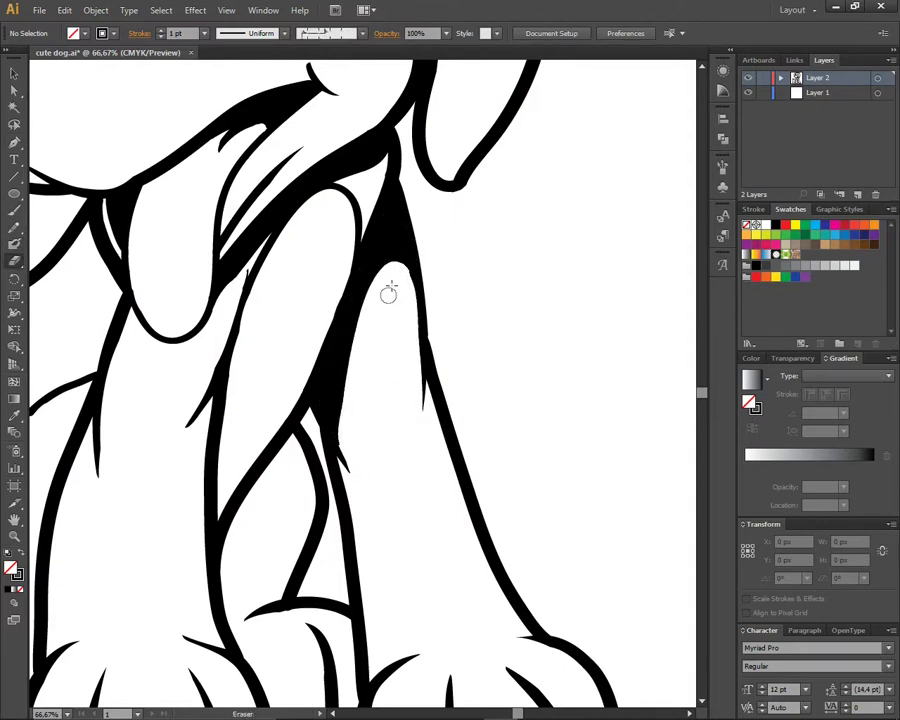
scroll(361, 462, down, 3)
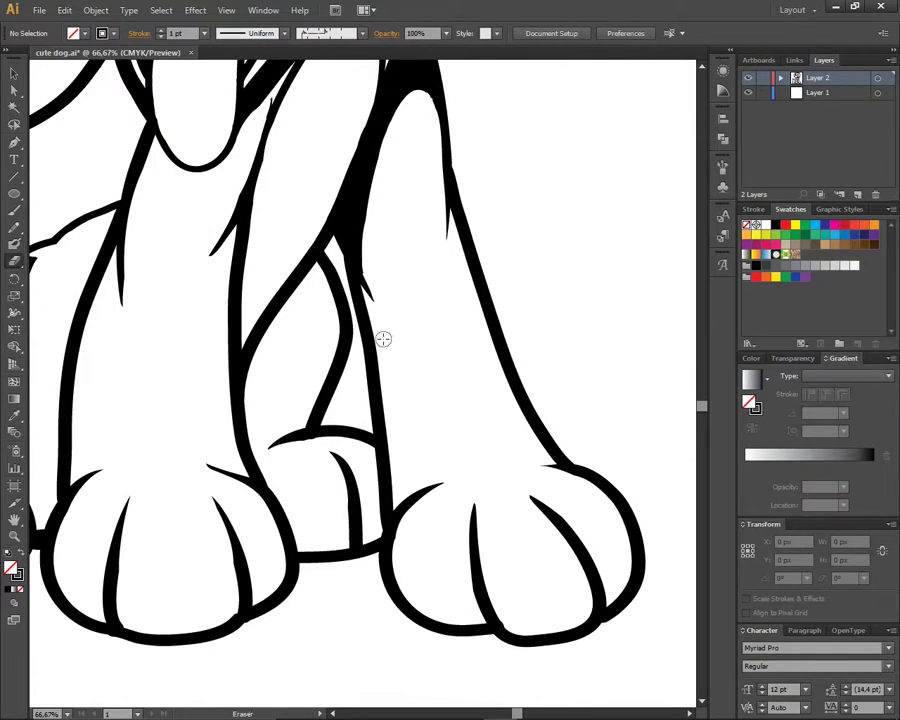
key(shift+b)
drag(325, 312, 305, 350)
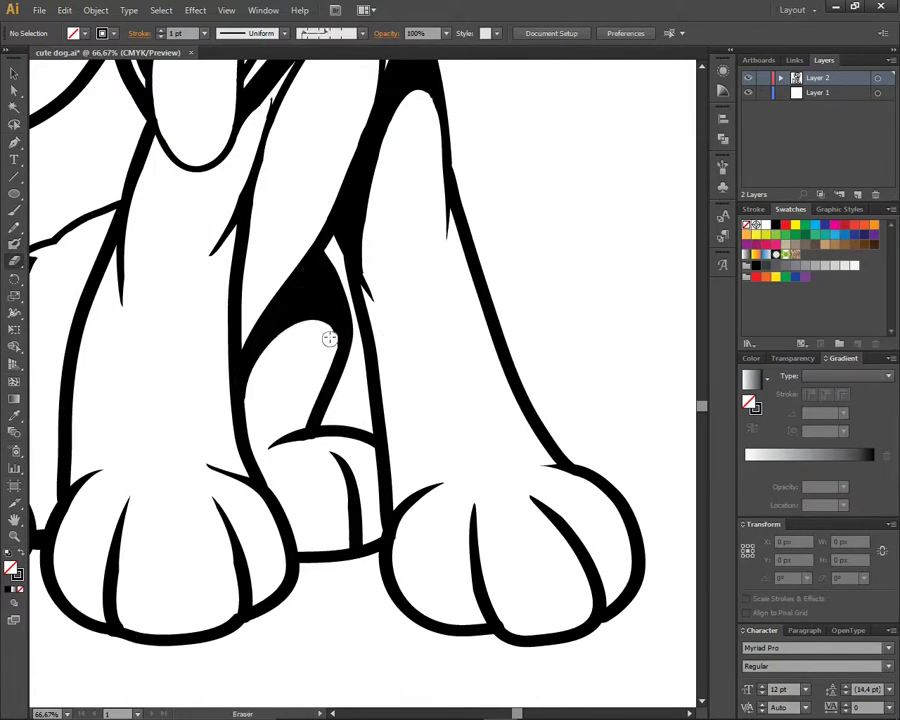
Step: Paint a solid black shape over the left eyebrow
scroll(316, 531, down, 5)
scroll(370, 470, up, 2)
scroll(420, 452, up, 3)
scroll(372, 451, down, 3)
scroll(300, 200, up, 1)
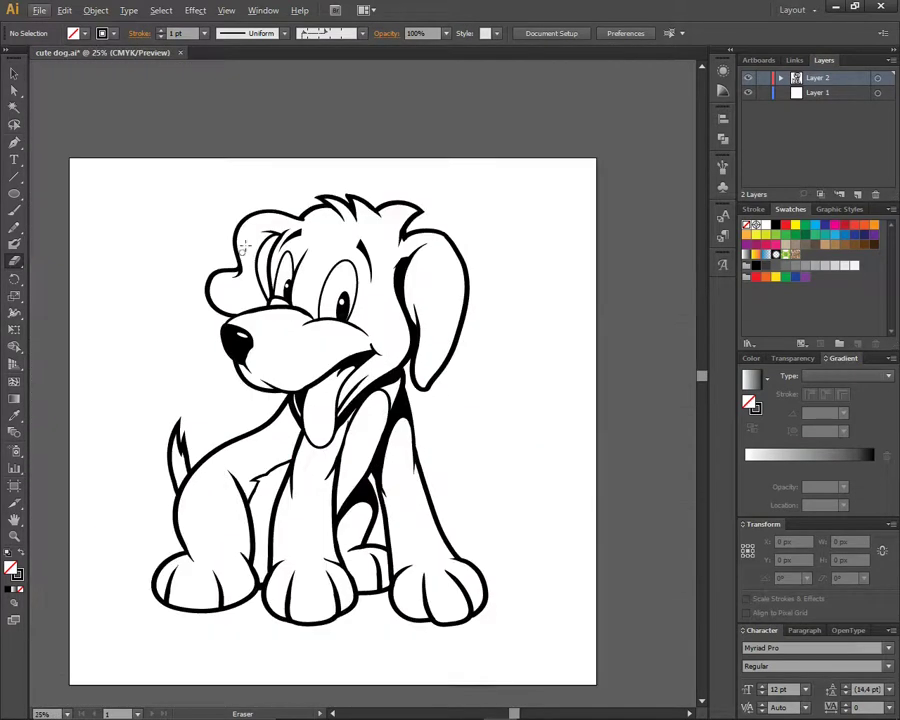
scroll(300, 200, up, 3)
drag(330, 212, 293, 370)
drag(286, 279, 290, 353)
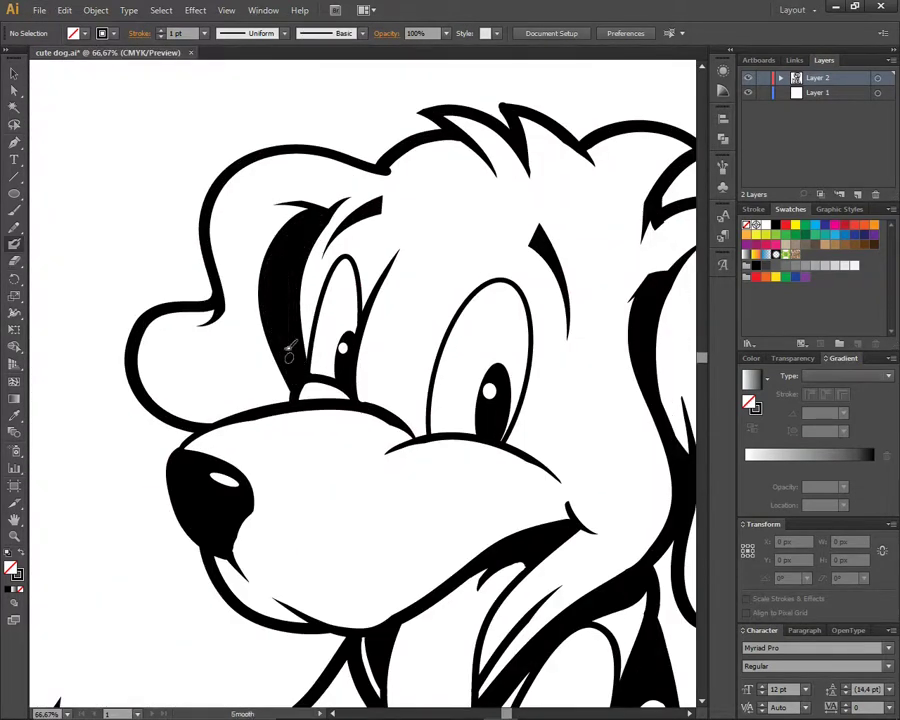
Step: Paint black along the hind leg's left edge and the gap to the paw
scroll(337, 393, down, 2)
scroll(424, 502, up, 2)
drag(349, 318, 440, 528)
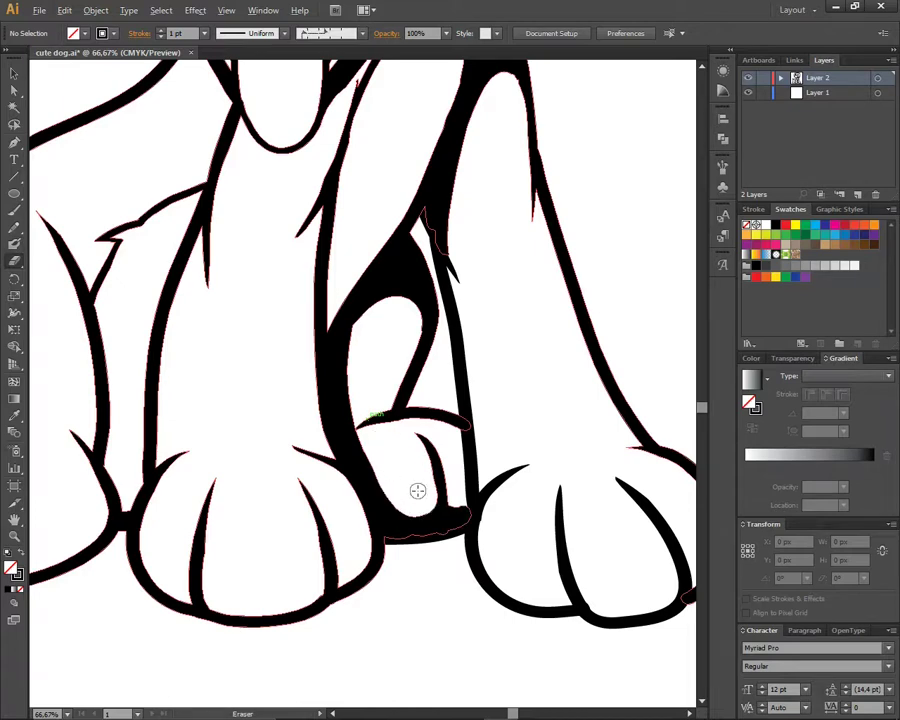
scroll(417, 491, down, 2)
scroll(328, 392, up, 2)
mouse_move(352, 352)
mouse_down()
mouse_move(318, 460)
mouse_move(330, 410)
mouse_up()
Step: Fill the gap between the leg and chest with black
scroll(324, 430, down, 2)
scroll(490, 420, up, 1)
scroll(400, 420, down, 2)
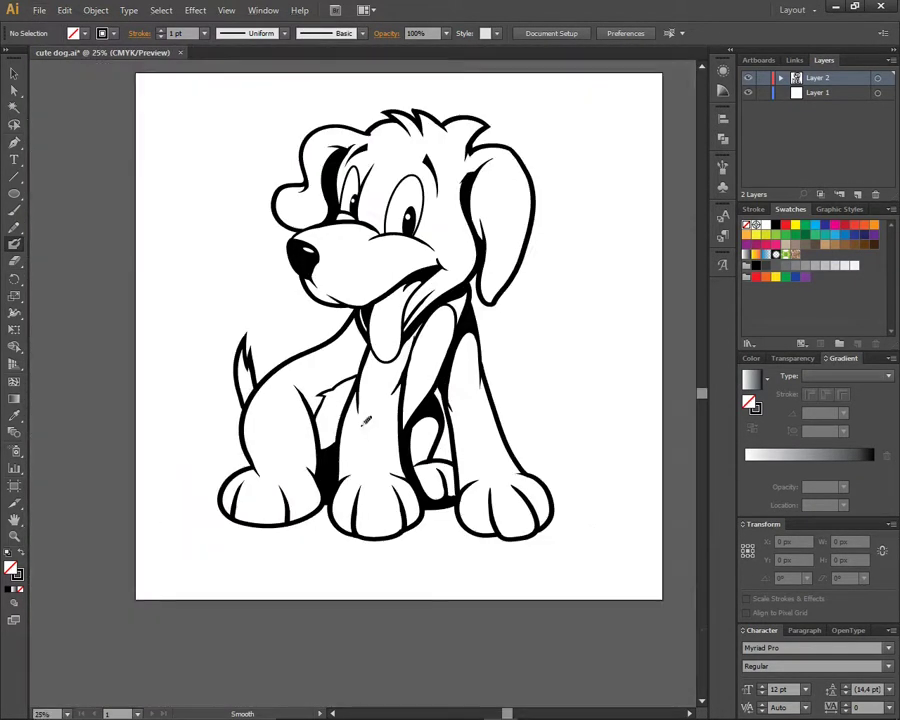
scroll(340, 425, up, 1)
scroll(337, 425, up, 2)
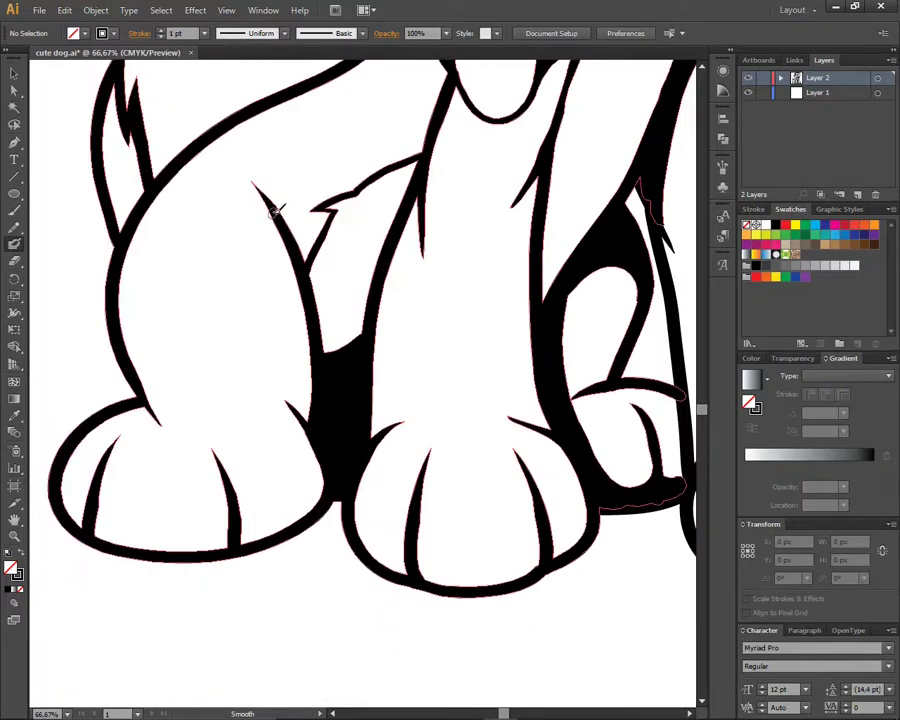
drag(275, 208, 318, 390)
drag(380, 285, 331, 317)
scroll(385, 358, down, 2)
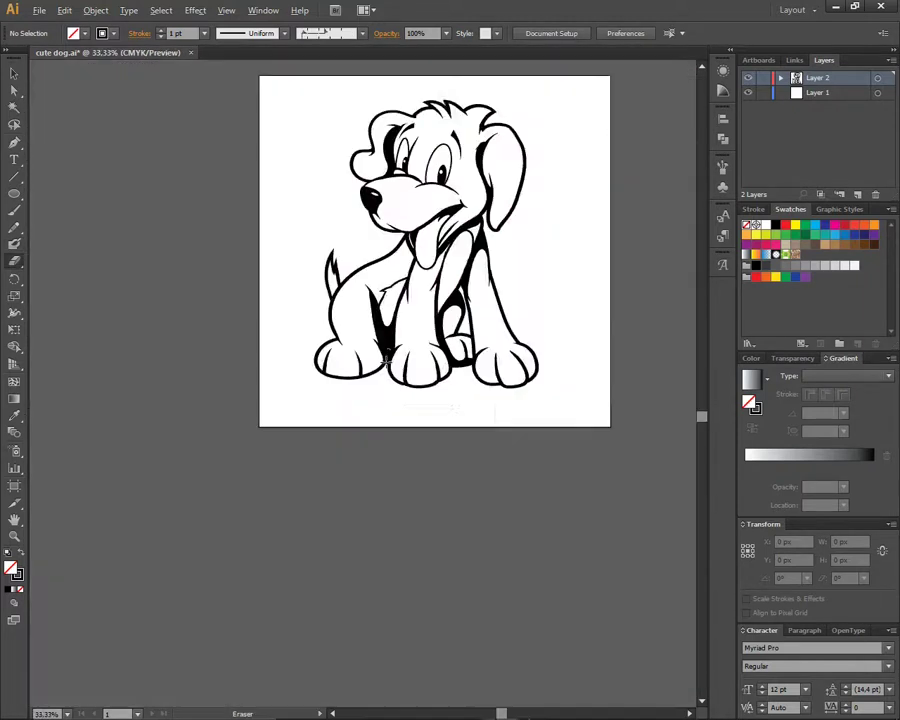
Step: Smooth the edge of the black shadow shape and inspect the line art
scroll(385, 362, down, 1)
scroll(455, 405, up, 4)
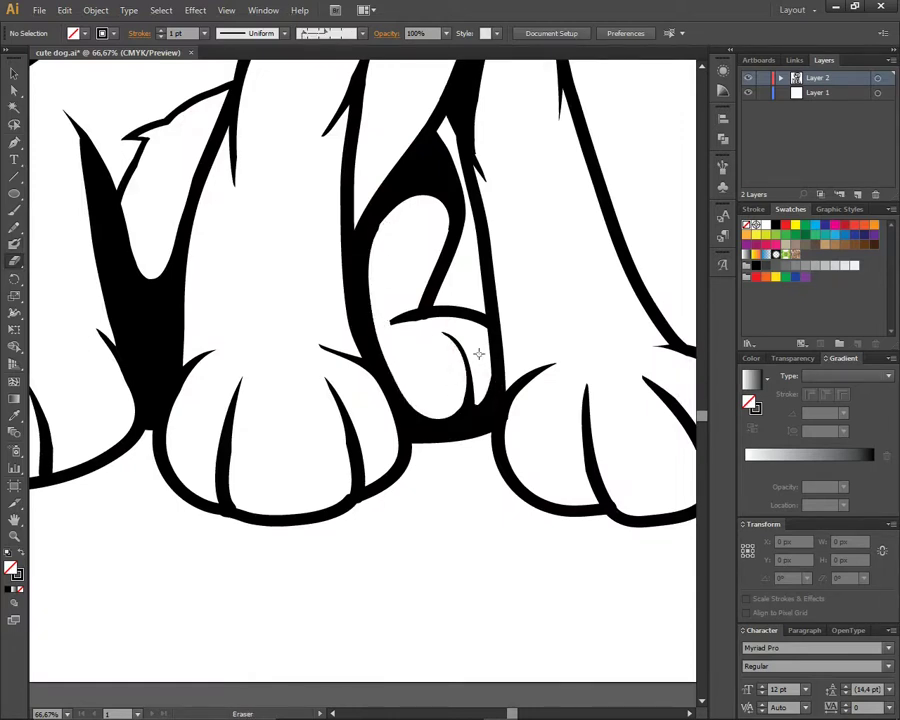
key(v)
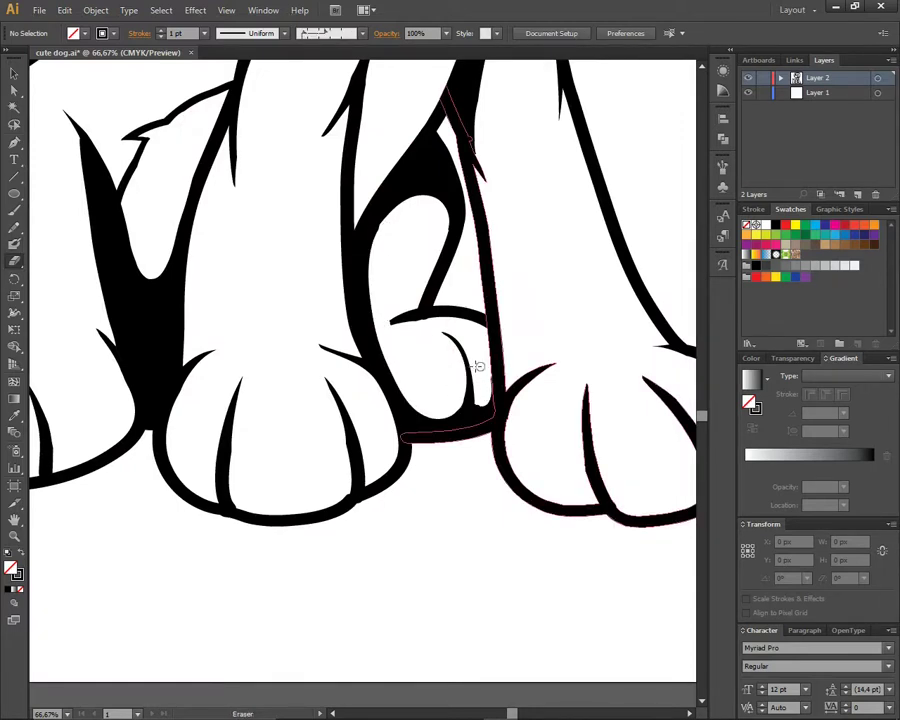
scroll(435, 365, down, 4)
scroll(405, 374, up, 4)
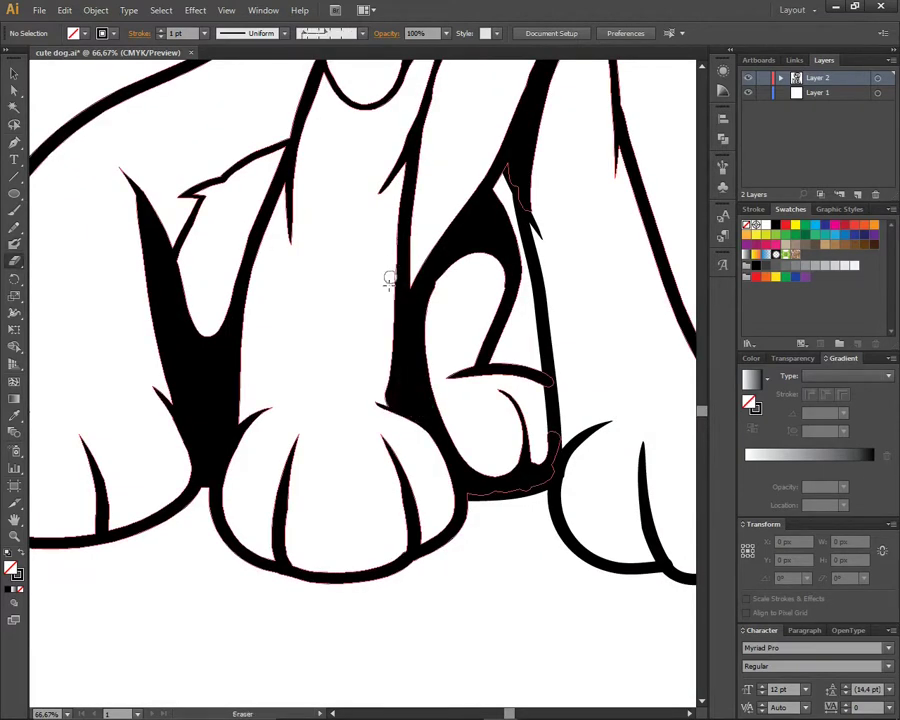
drag(381, 397, 409, 325)
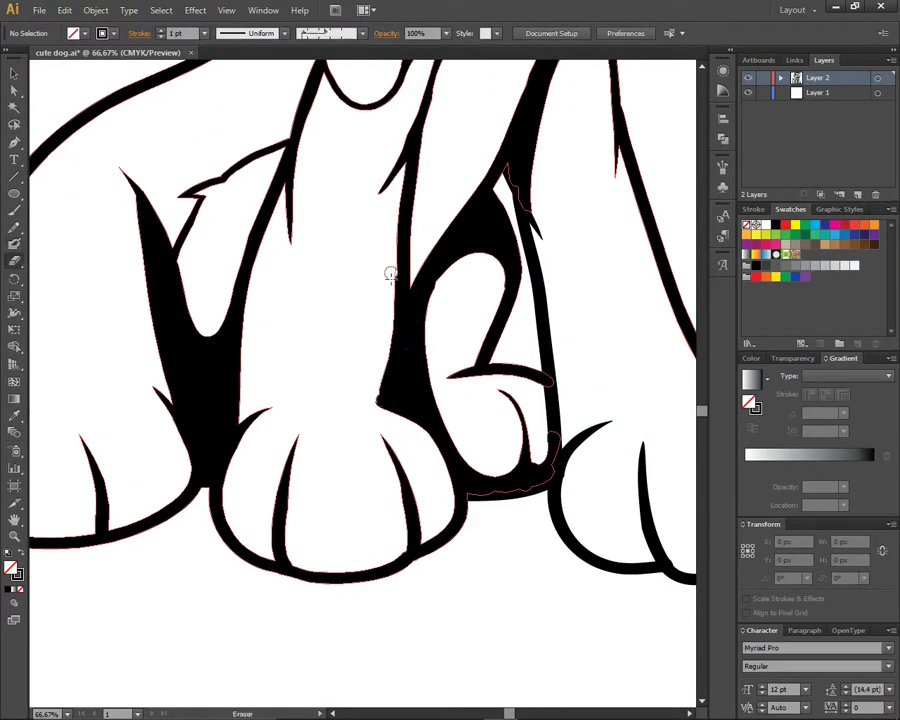
scroll(360, 408, down, 4)
scroll(445, 474, up, 1)
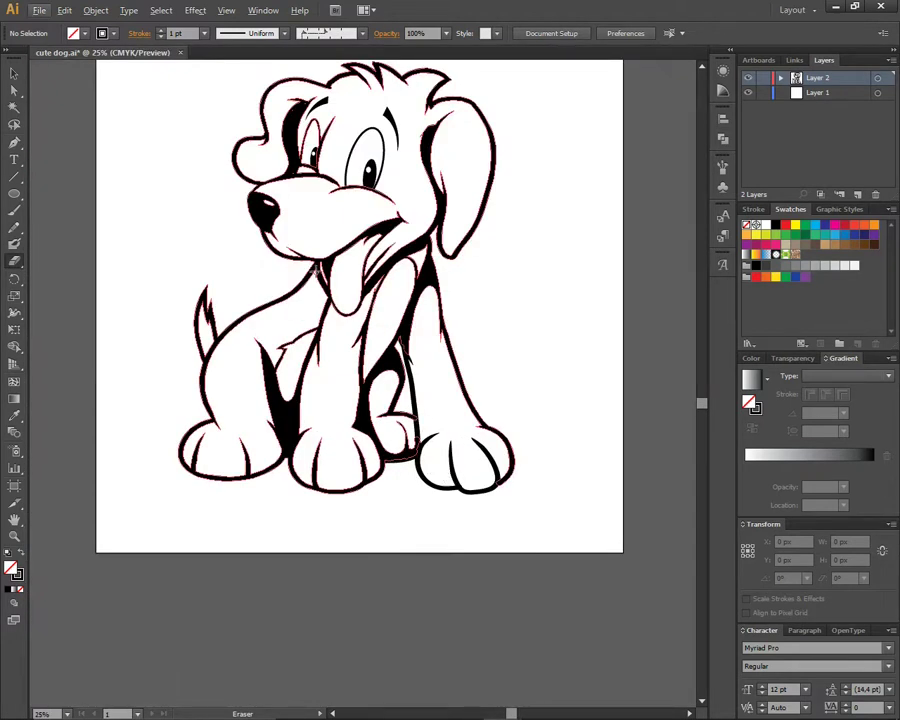
scroll(316, 268, down, 1)
scroll(391, 352, up, 4)
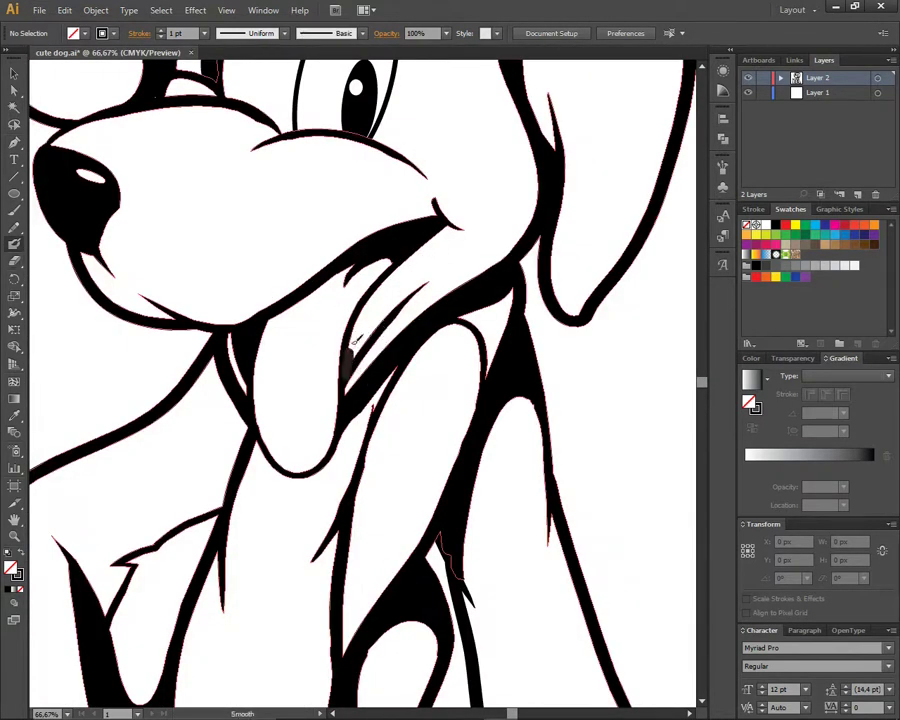
scroll(344, 400, down, 2)
scroll(320, 430, down, 2)
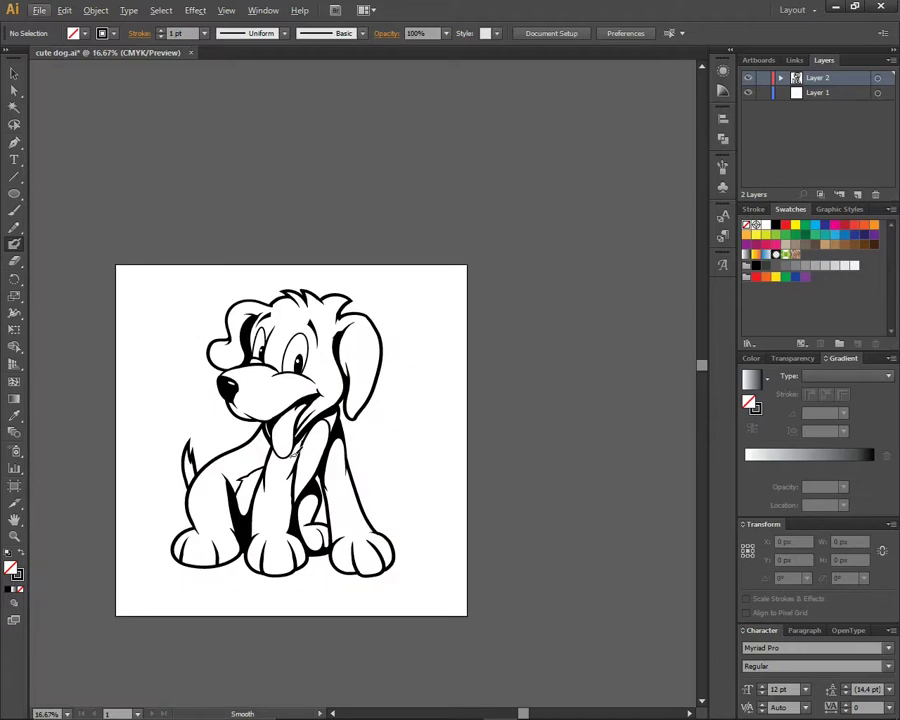
scroll(248, 545, up, 2)
scroll(366, 360, down, 1)
scroll(231, 517, up, 1)
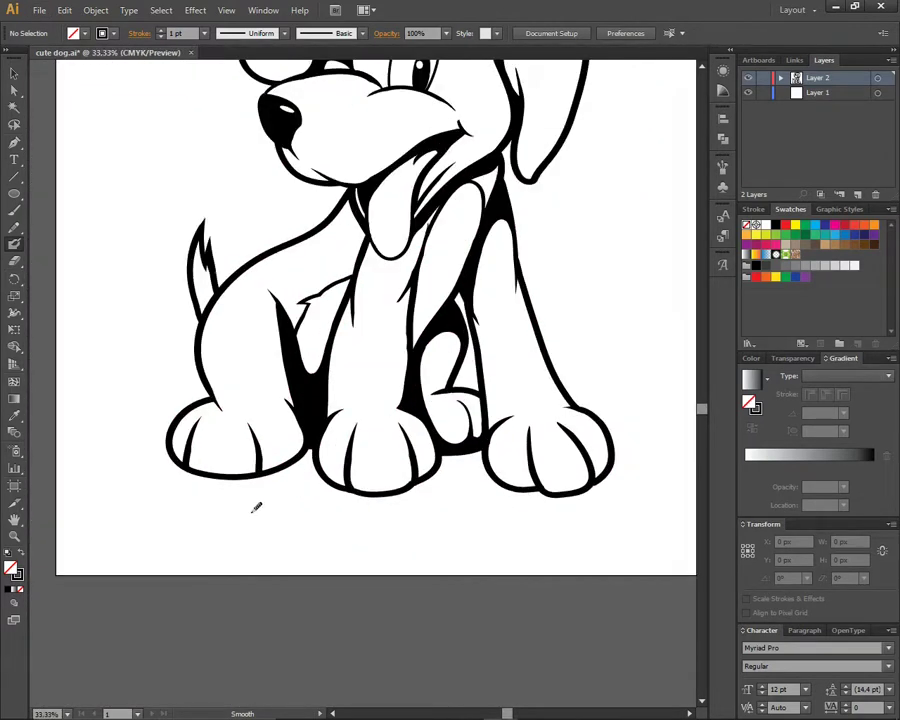
scroll(231, 517, down, 1)
scroll(408, 522, down, 3)
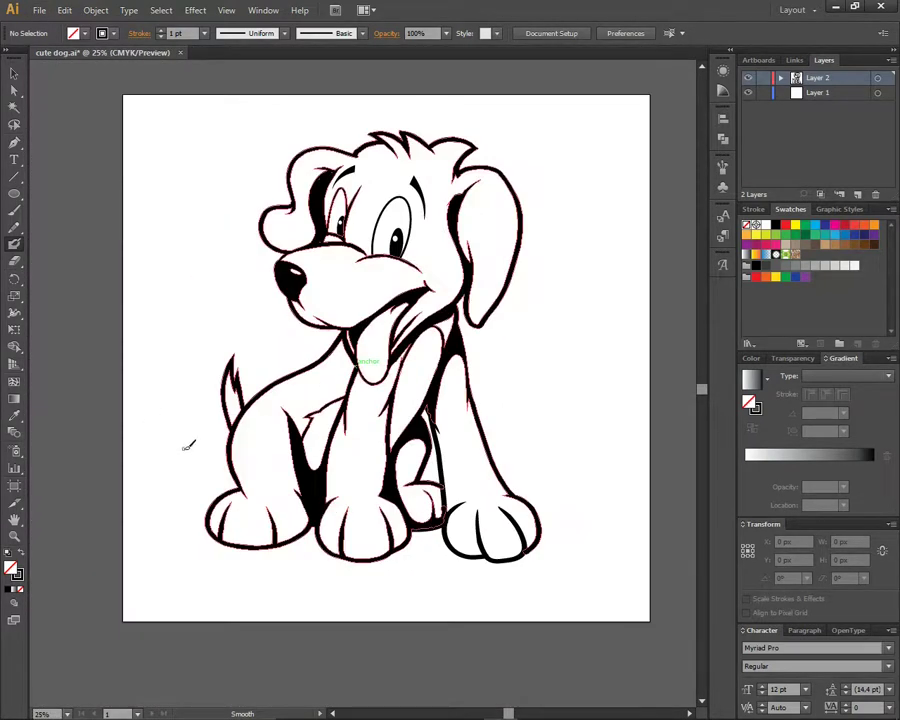
scroll(321, 450, down, 2)
scroll(261, 476, up, 1)
scroll(300, 330, up, 4)
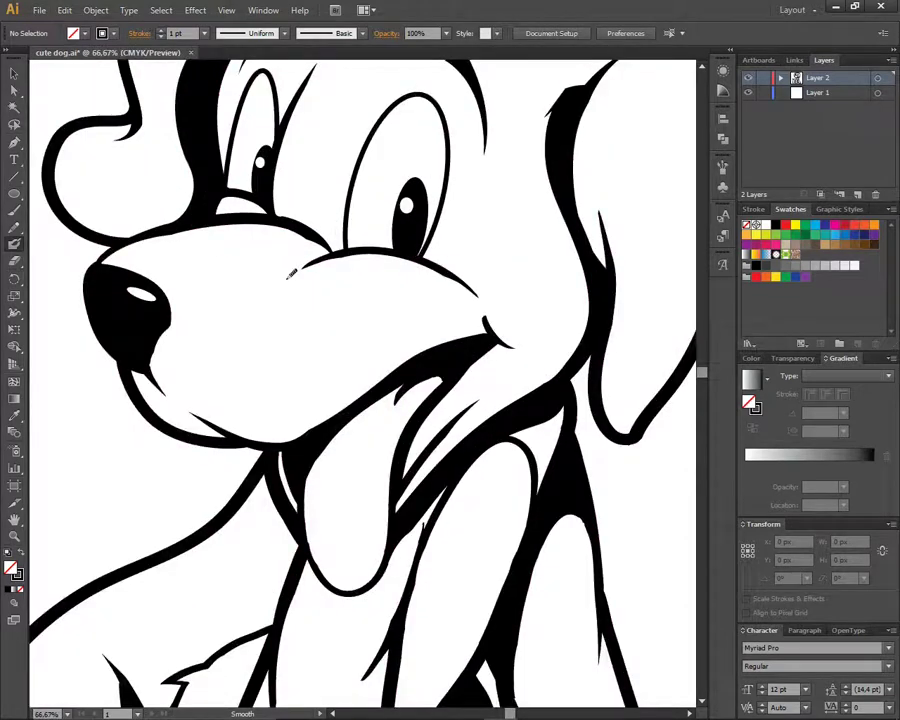
scroll(318, 313, up, 1)
scroll(315, 400, up, 5)
scroll(300, 330, up, 2)
Step: Erase a small notch from the ear outline near the head top
key(shift+e)
scroll(330, 260, up, 2)
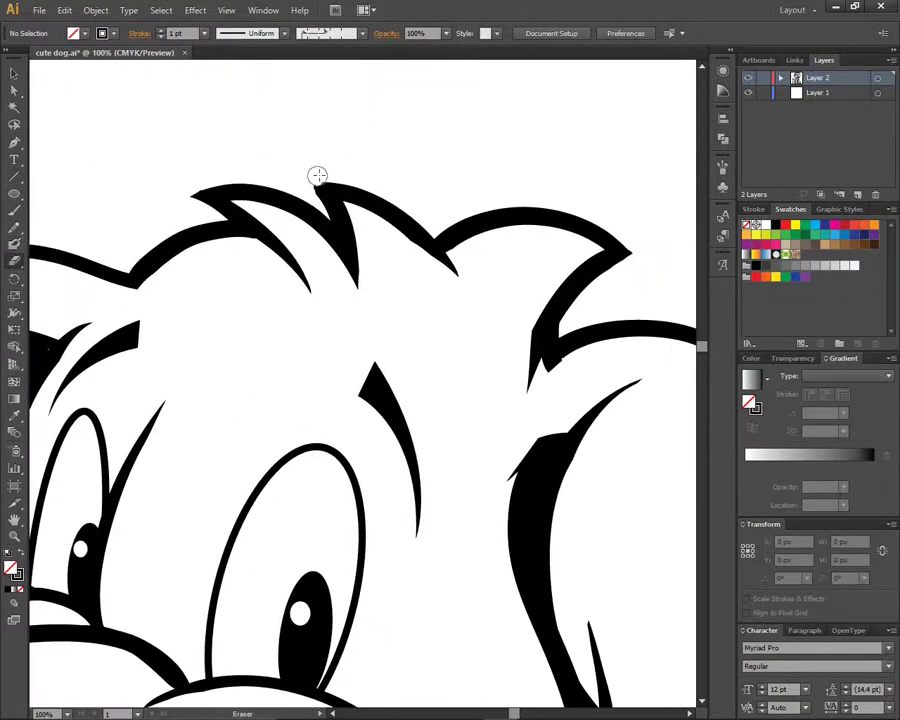
scroll(340, 270, down, 3)
scroll(340, 270, right, 5)
drag(390, 201, 381, 209)
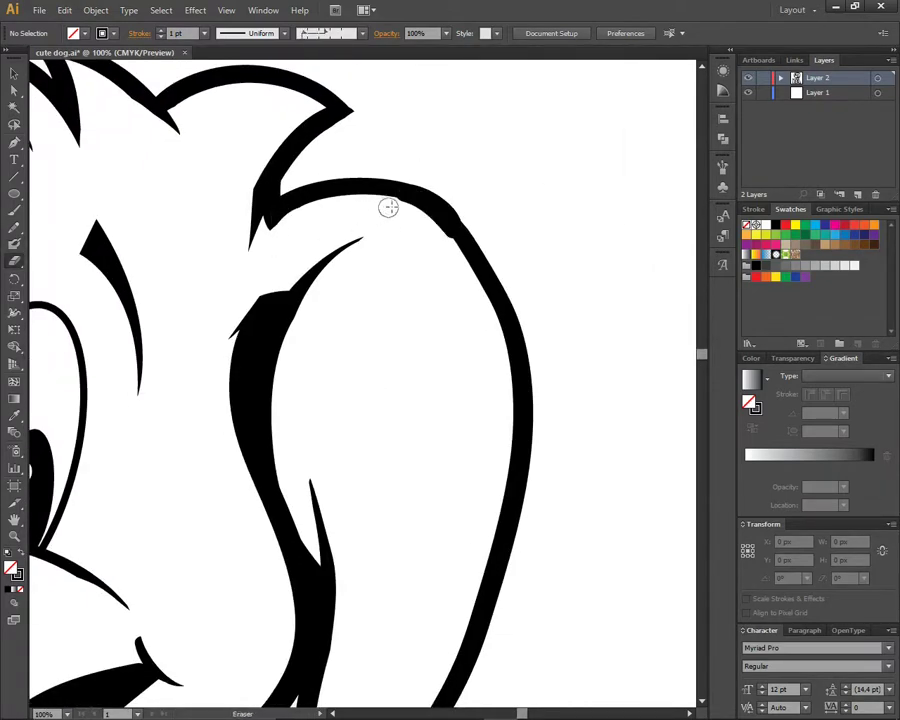
Step: Zoom out to view the whole artboard
scroll(443, 257, down, 5)
scroll(476, 386, down, 5)
scroll(362, 464, down, 2)
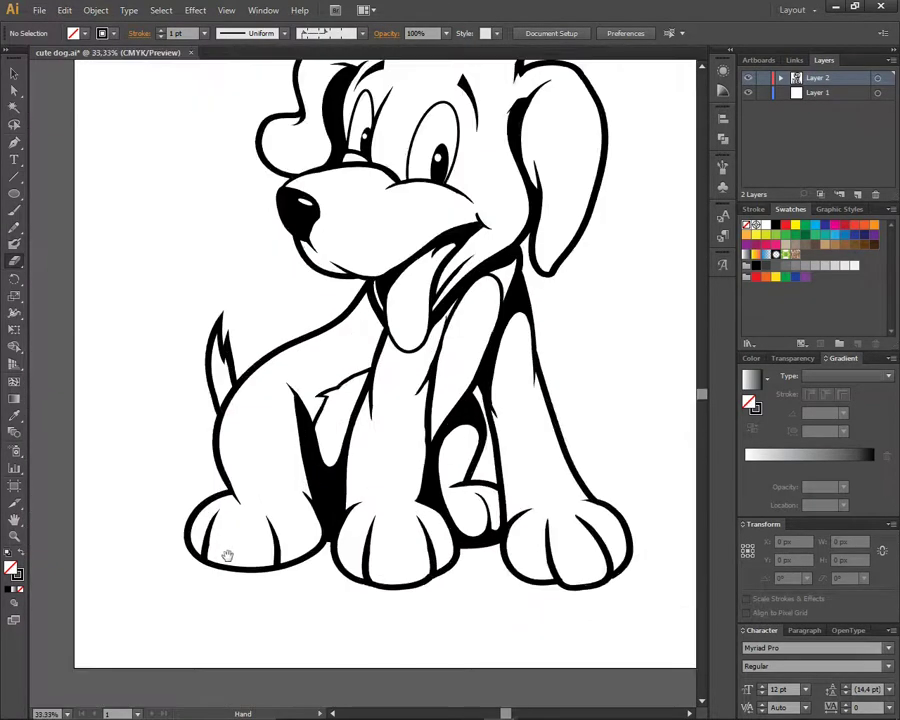
scroll(226, 550, down, 1)
scroll(267, 441, down, 1)
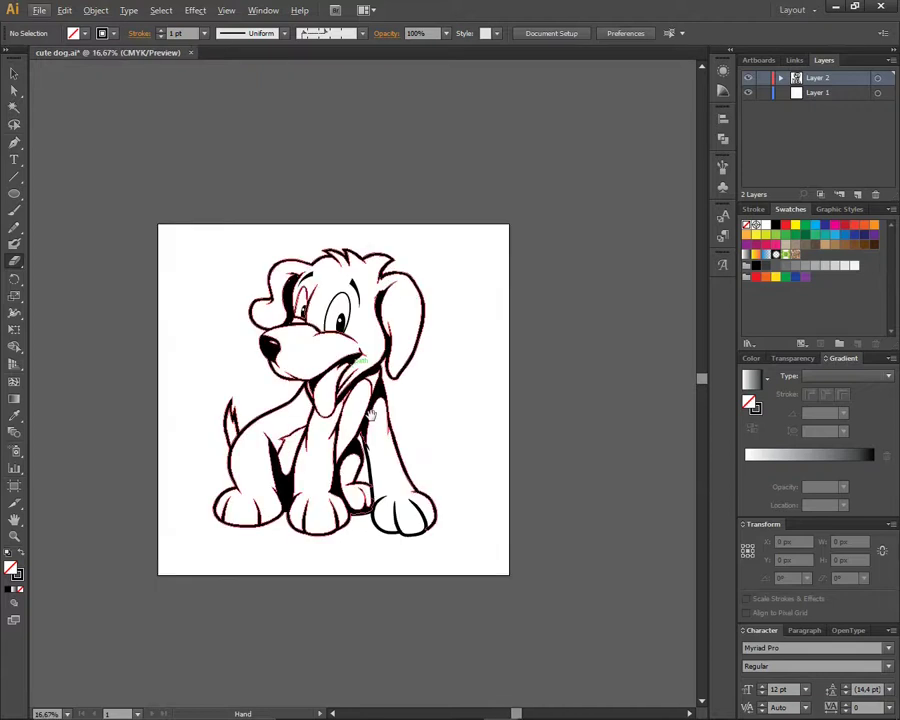
scroll(451, 536, up, 1)
scroll(460, 424, down, 1)
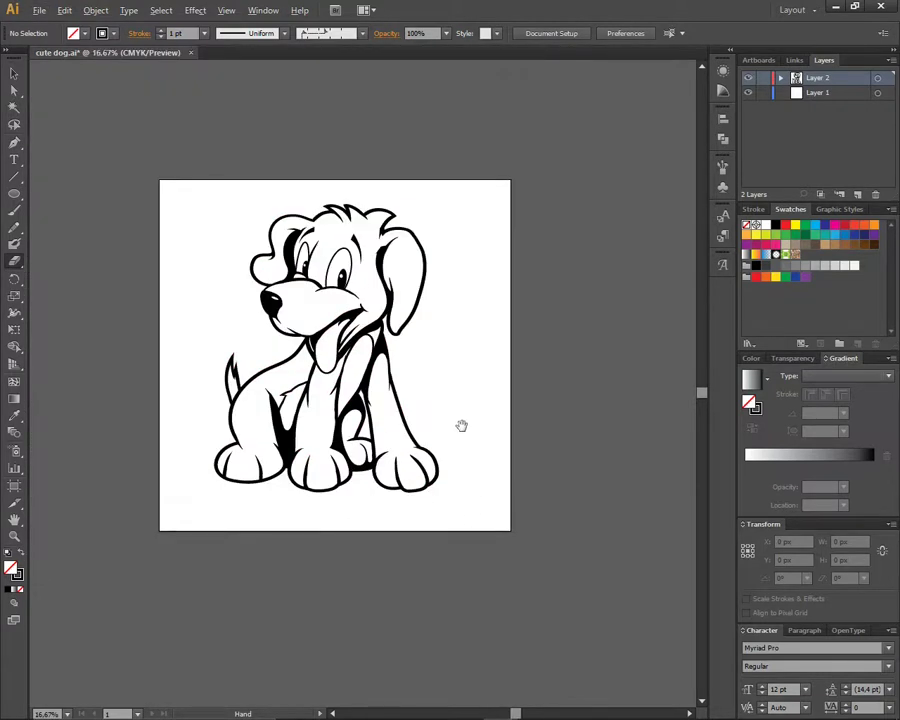
scroll(415, 440, up, 3)
Step: Draw a circle for the ball beside the paw and shift it right
mouse_move(455, 349)
mouse_down()
mouse_move(593, 376)
mouse_move(470, 364)
mouse_up()
scroll(543, 372, down, 3)
key(ctrl+a)
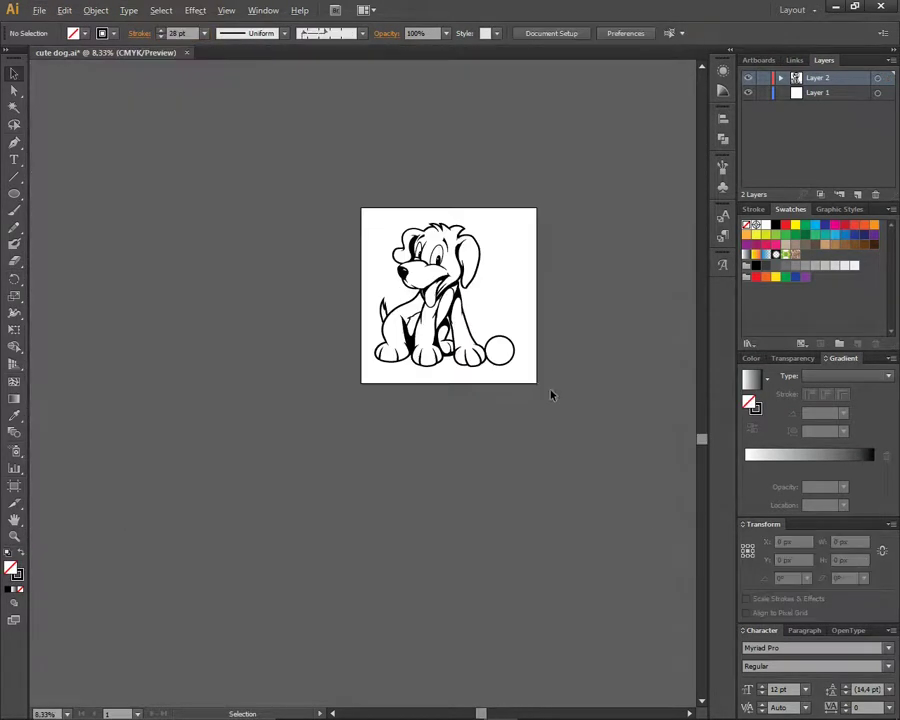
scroll(478, 452, up, 1)
drag(458, 410, 490, 411)
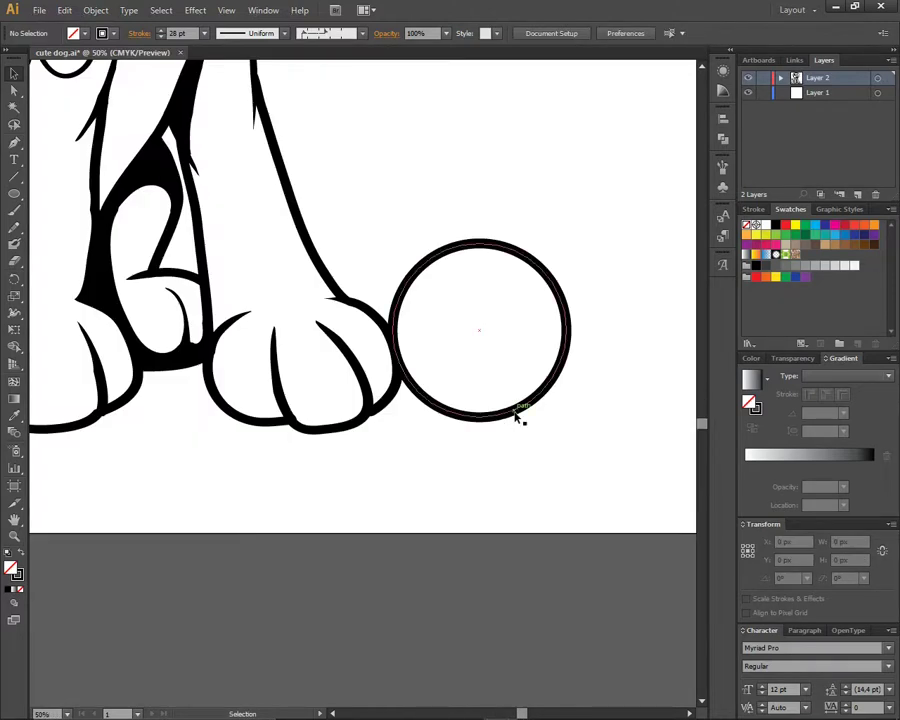
Step: Draw curved seam lines across the ball with the Pen tool
drag(494, 246, 438, 536)
drag(434, 376, 444, 420)
mouse_move(434, 376)
mouse_down()
mouse_move(690, 342)
mouse_move(666, 326)
mouse_up()
key(ctrl+z)
drag(501, 330, 542, 296)
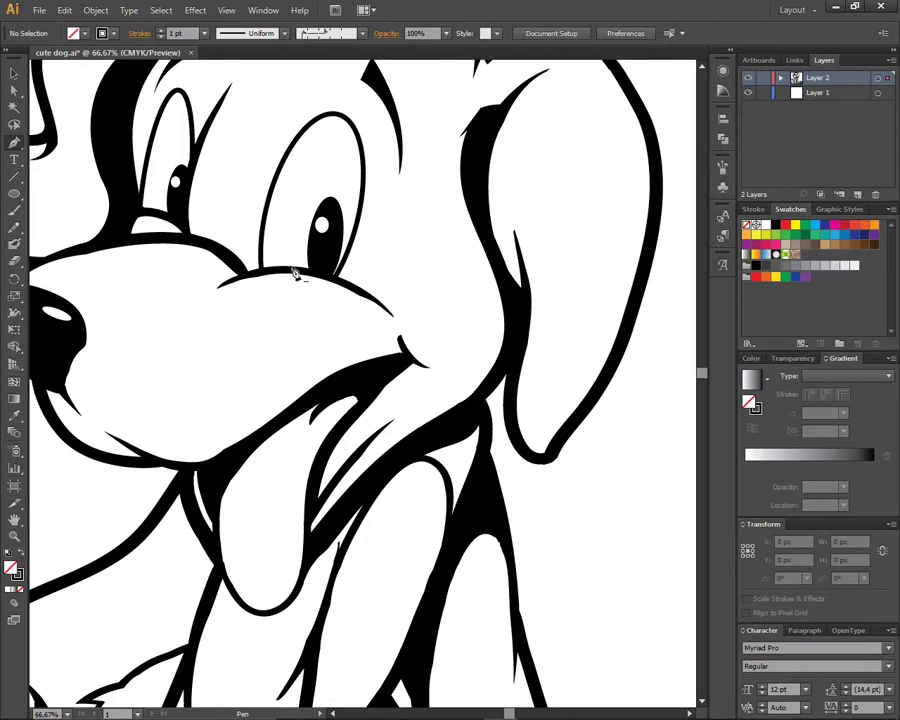
Step: Draw a curved inner outline inside the left eye
drag(397, 318, 392, 325)
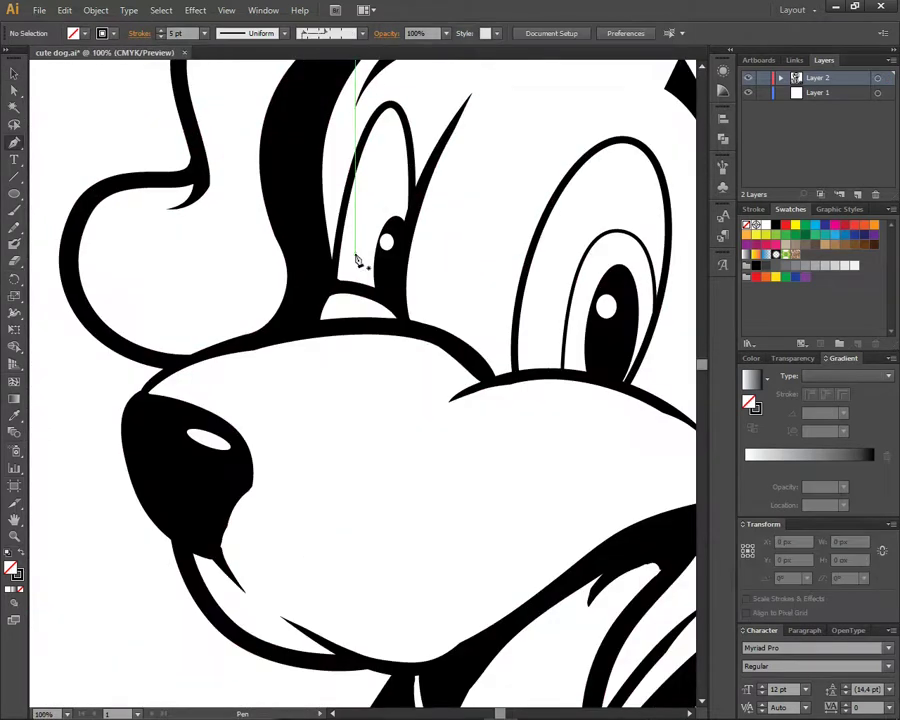
drag(412, 220, 426, 168)
key(a)
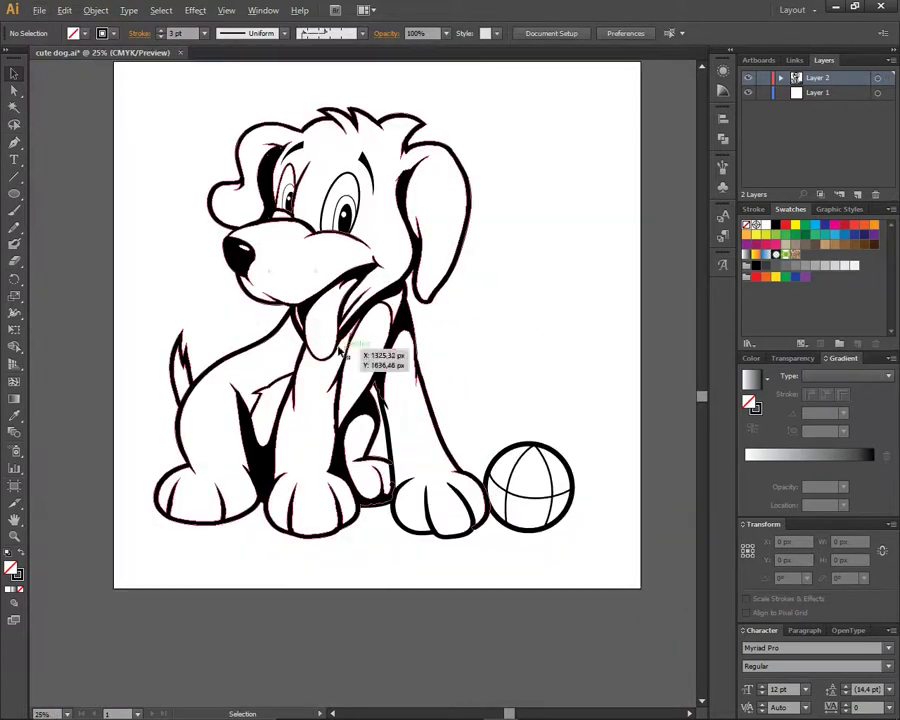
Step: Select all the dog artwork, expand it into filled shapes, and deselect
scroll(255, 346, down, 1)
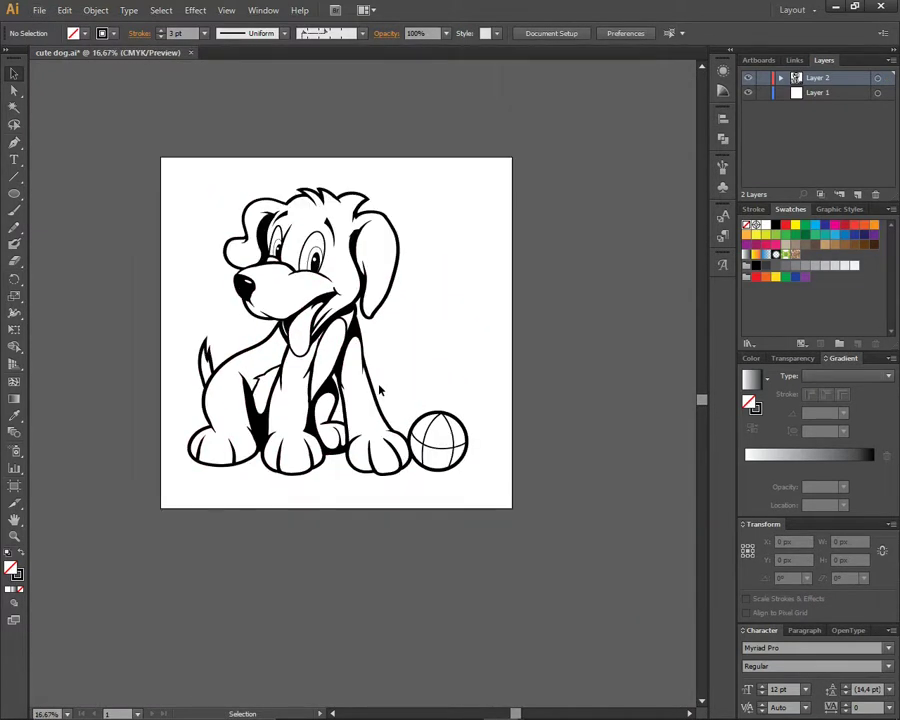
click(380, 390)
key(Return)
key(ctrl+shift+a)
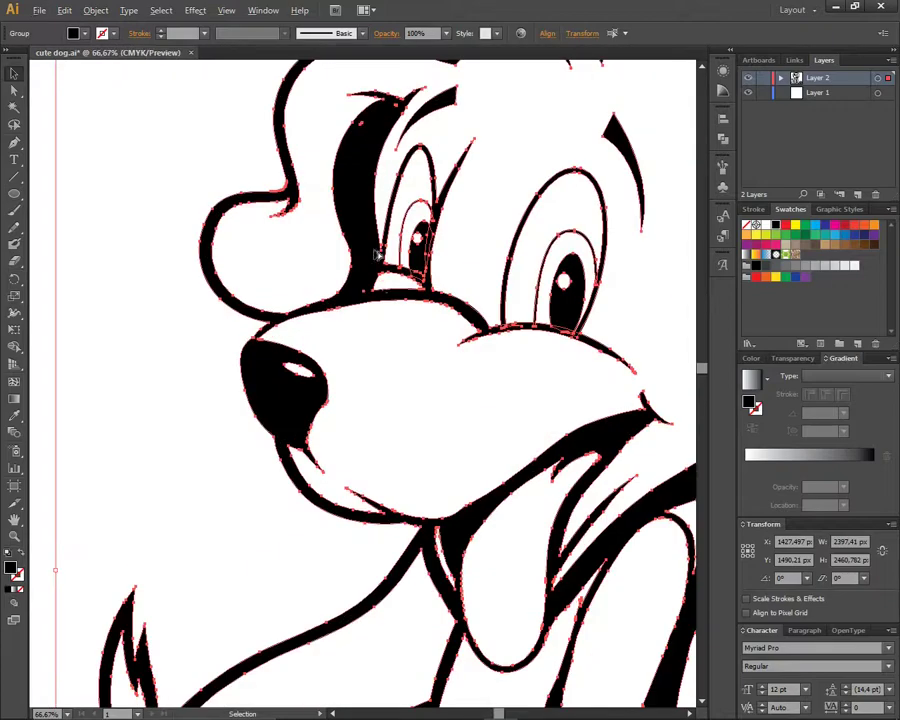
key(ctrl+plus)
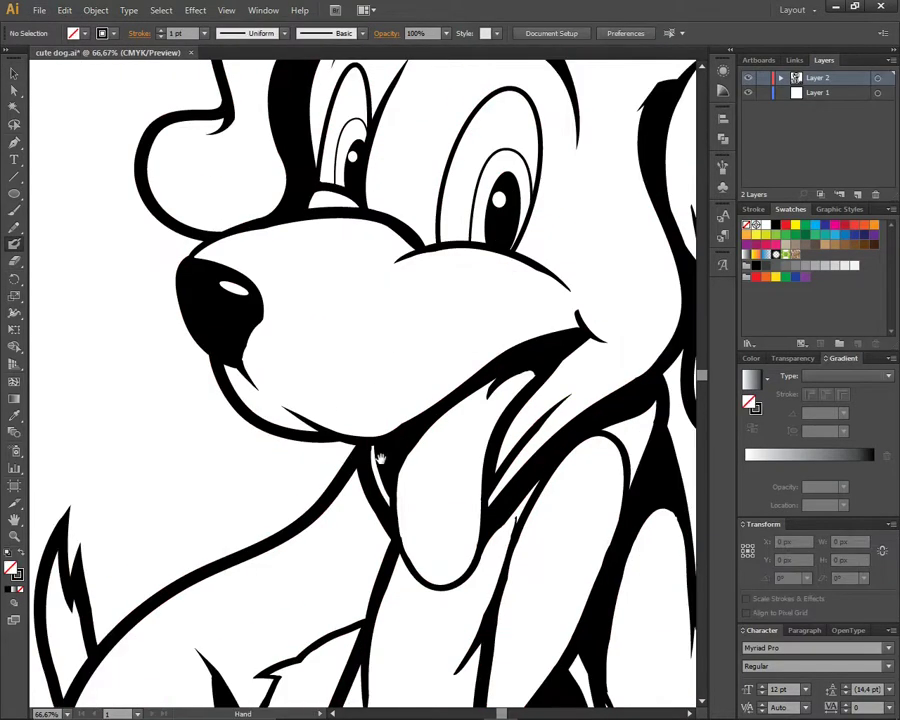
Step: Select all the line art with the whole artboard in view
scroll(289, 347, down, 2)
click(483, 551)
scroll(483, 551, up, 2)
scroll(480, 500, down, 2)
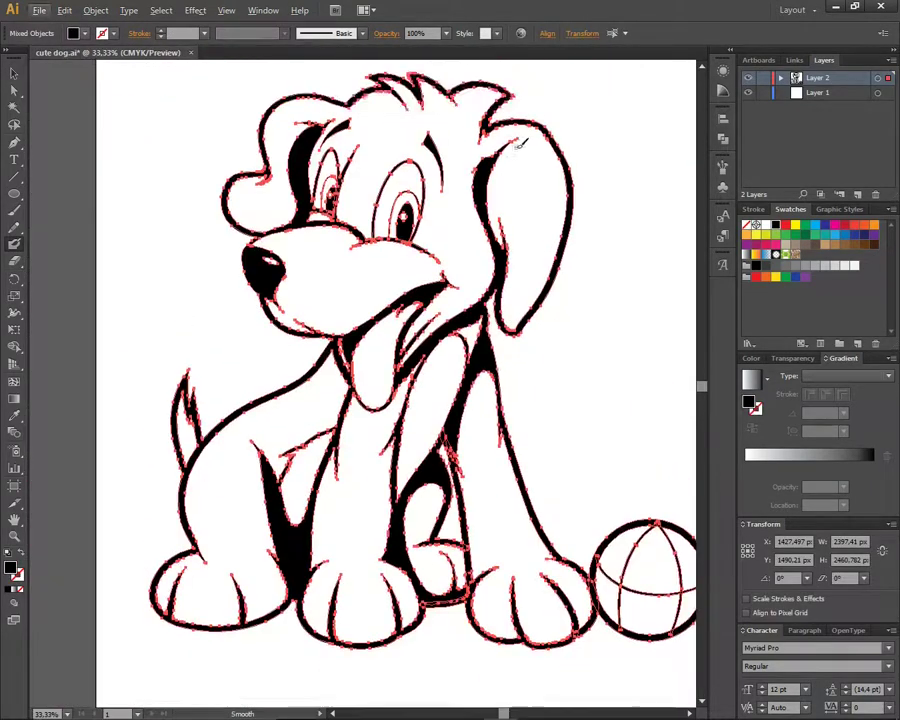
scroll(482, 477, up, 4)
scroll(491, 433, down, 3)
scroll(491, 432, down, 3)
key(ctrl+0)
drag(620, 625, 166, 196)
Step: Remove stray points with Object > Path > Clean Up, then colour the ball's top panel orange
click(722, 138)
click(96, 10)
click(314, 453)
key(Return)
click(96, 10)
click(314, 453)
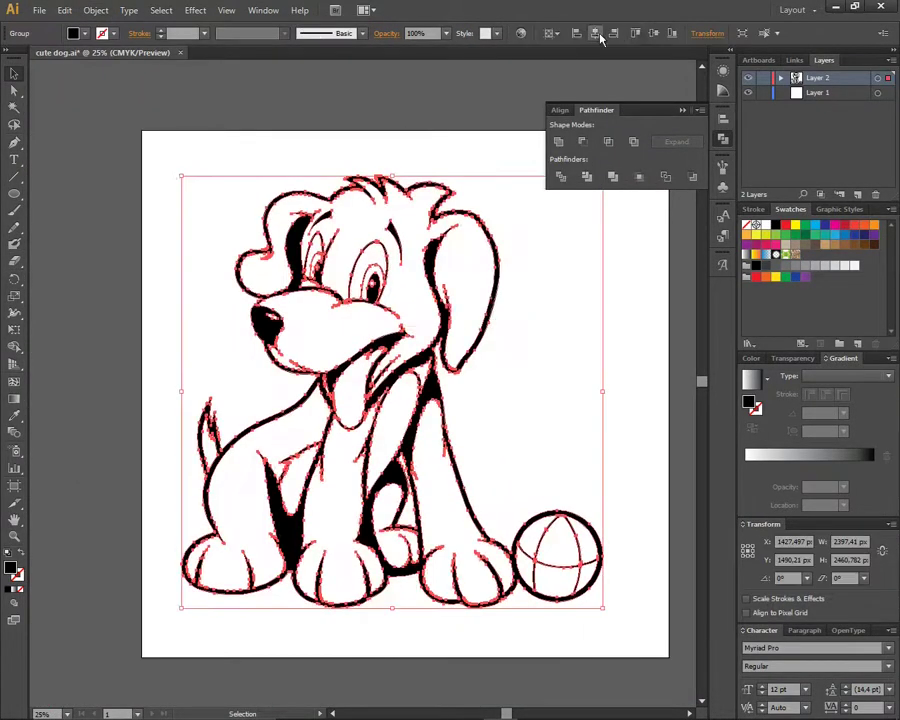
key(ctrl+shift+a)
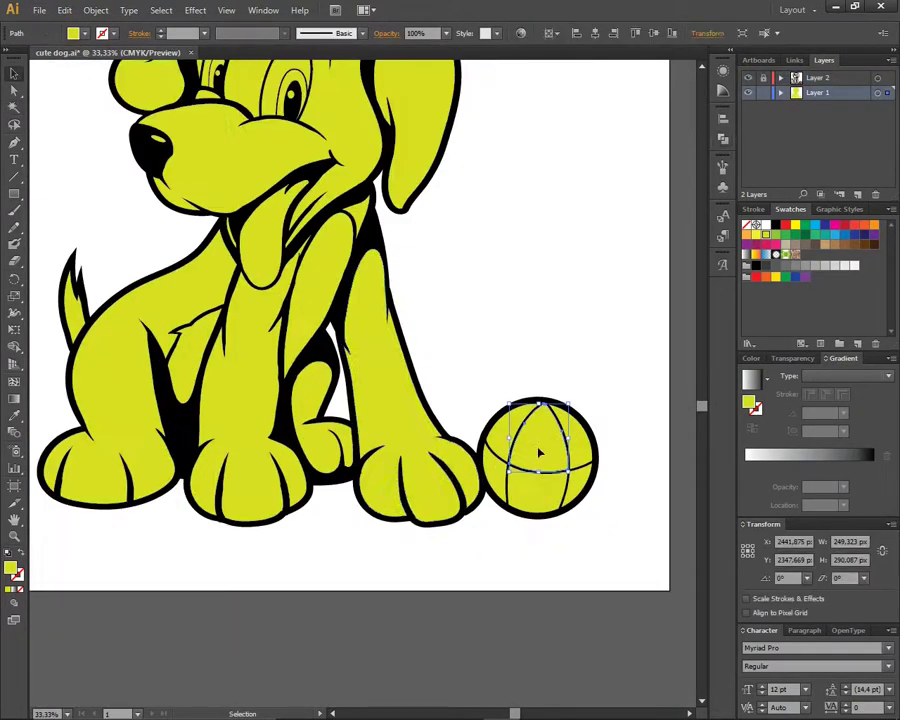
click(876, 229)
Step: Colour the ball's left segment white and its bottom segment orange-red
click(755, 224)
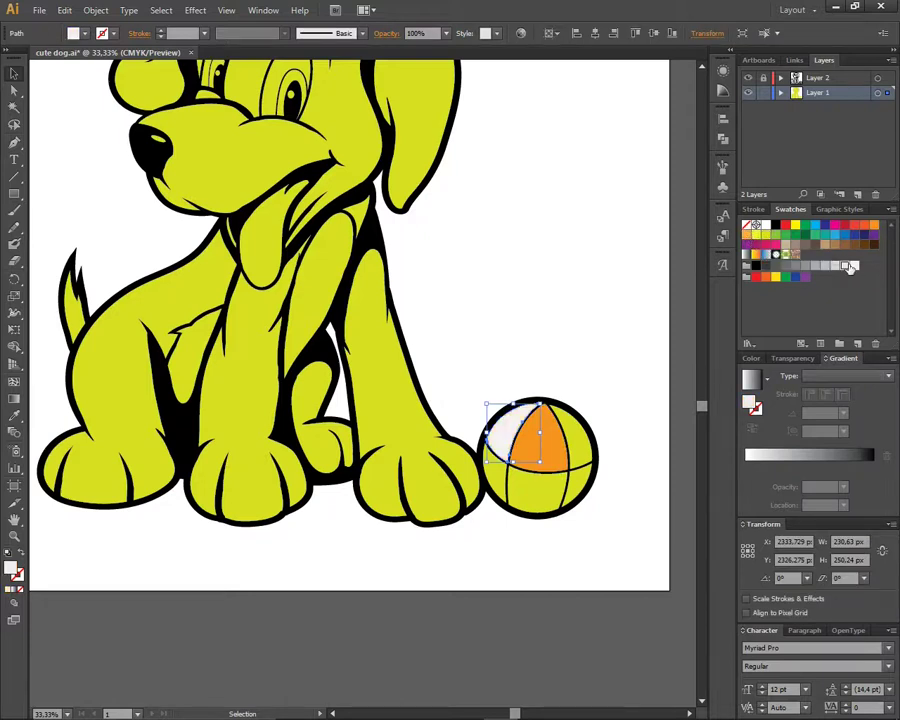
click(530, 543)
click(540, 495)
click(867, 224)
click(495, 470)
Step: Fill the dog's body and head shapes tan
key(ctrl+0)
click(349, 330)
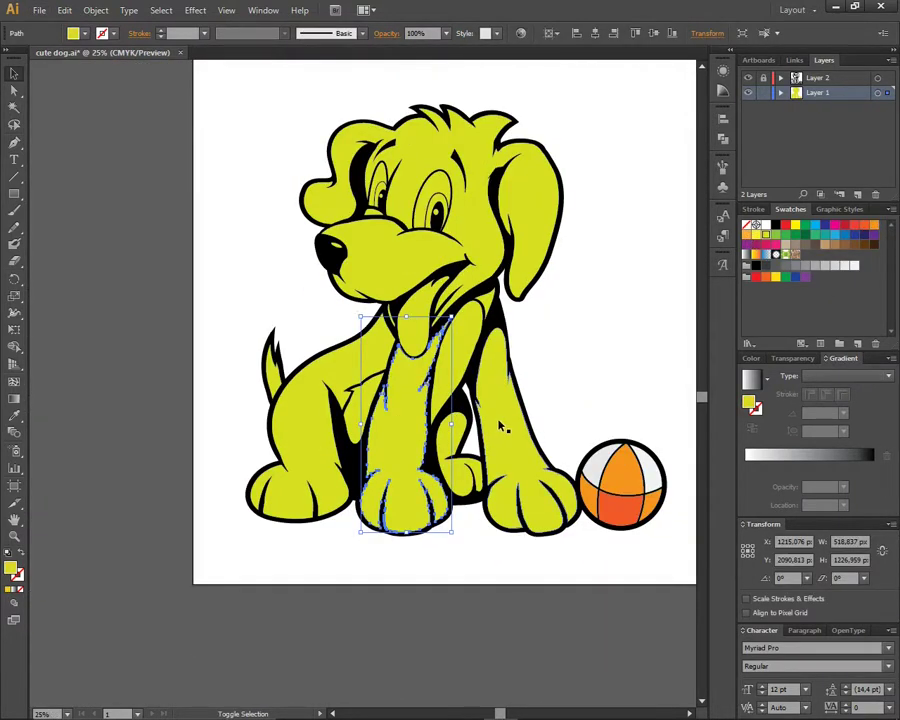
shift+click(372, 254)
click(824, 244)
Step: Load the Pastels & Neons Coated and PANTONE+ Color Bridge Coated swatch libraries beside the artwork
click(749, 343)
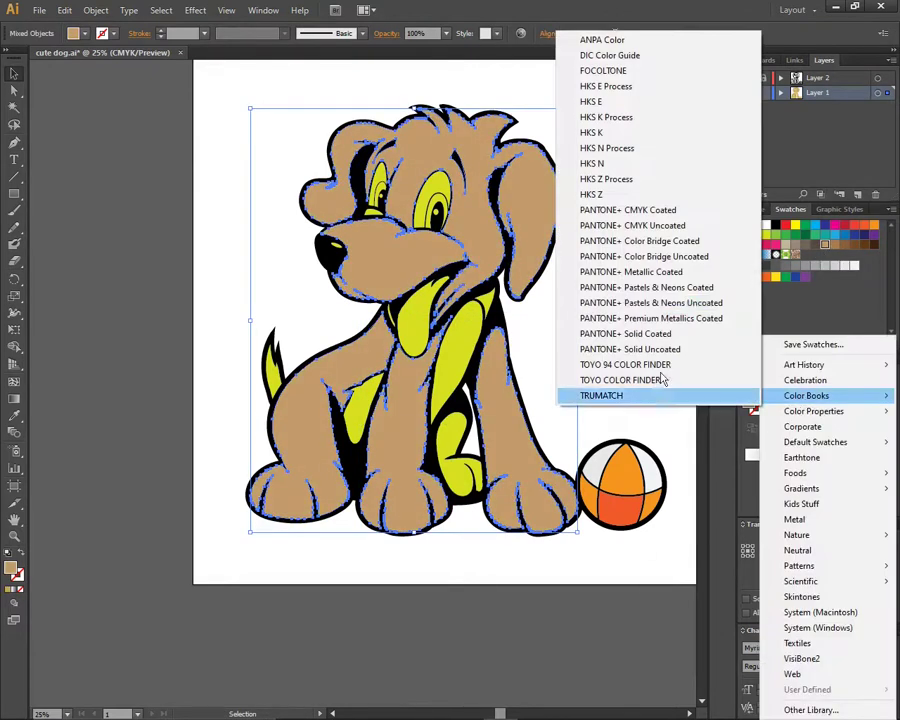
click(646, 287)
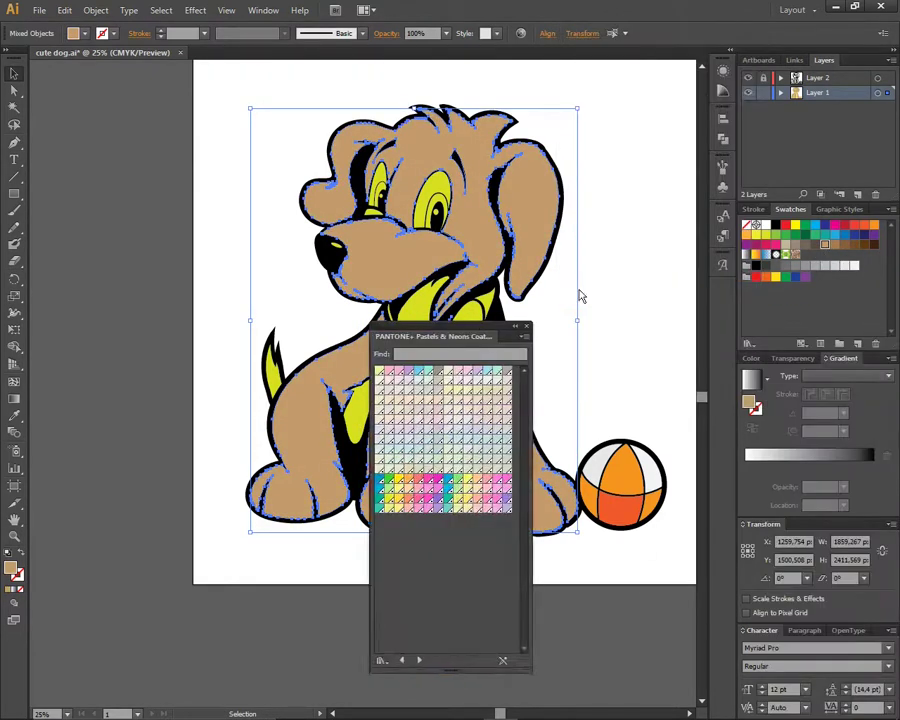
drag(450, 330, 630, 120)
click(561, 445)
click(763, 313)
key(ctrl+plus)
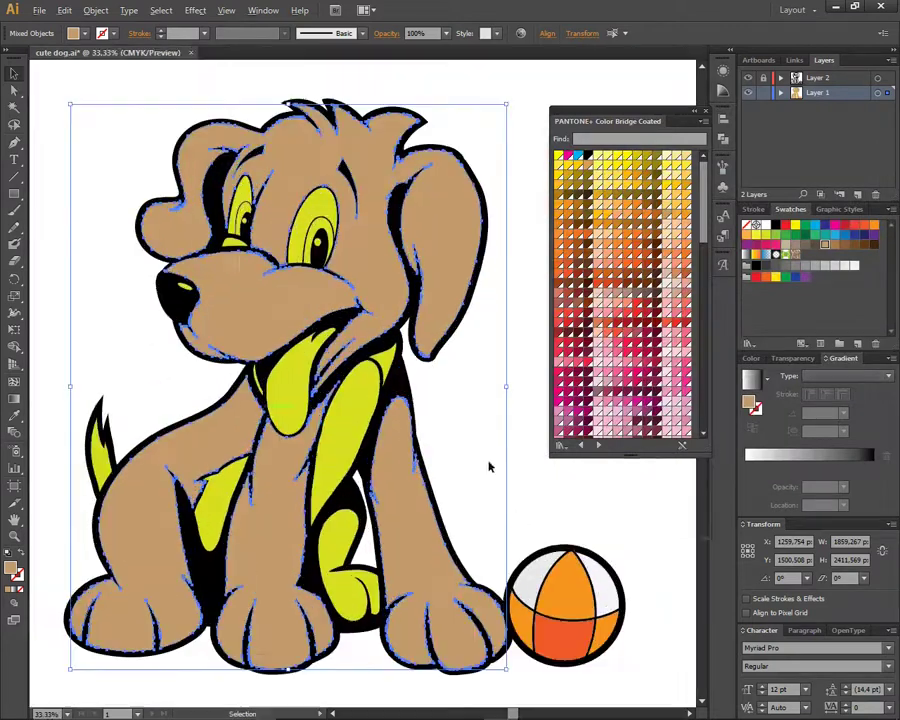
scroll(640, 542, up, 3)
Step: Fill the body pink-beige, arm pieces pink-tan, belly patch light pink and tongue salmon
click(605, 294)
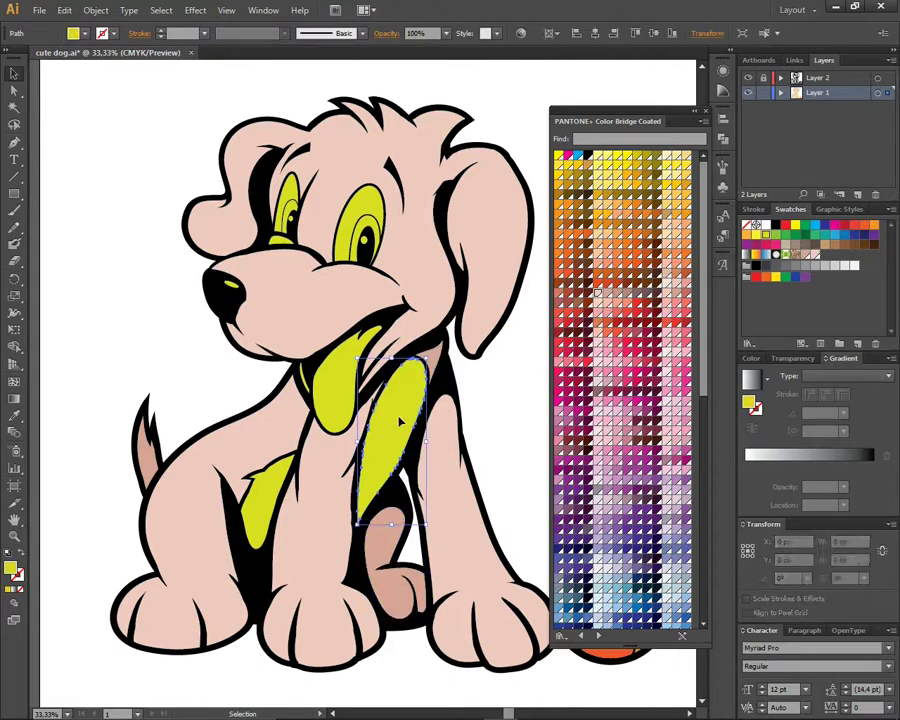
click(402, 418)
click(258, 498)
click(595, 410)
click(340, 380)
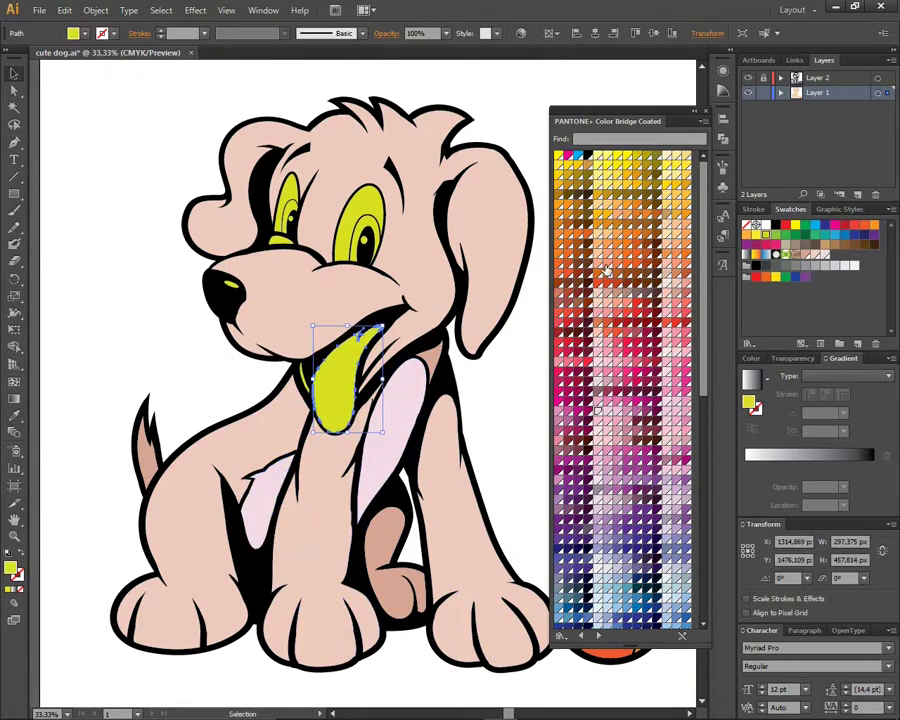
Step: Fill both eye areas pink, then check the eye spot at different zoom levels
click(605, 262)
click(360, 215)
click(605, 313)
shift+click(296, 213)
key(ctrl+plus)
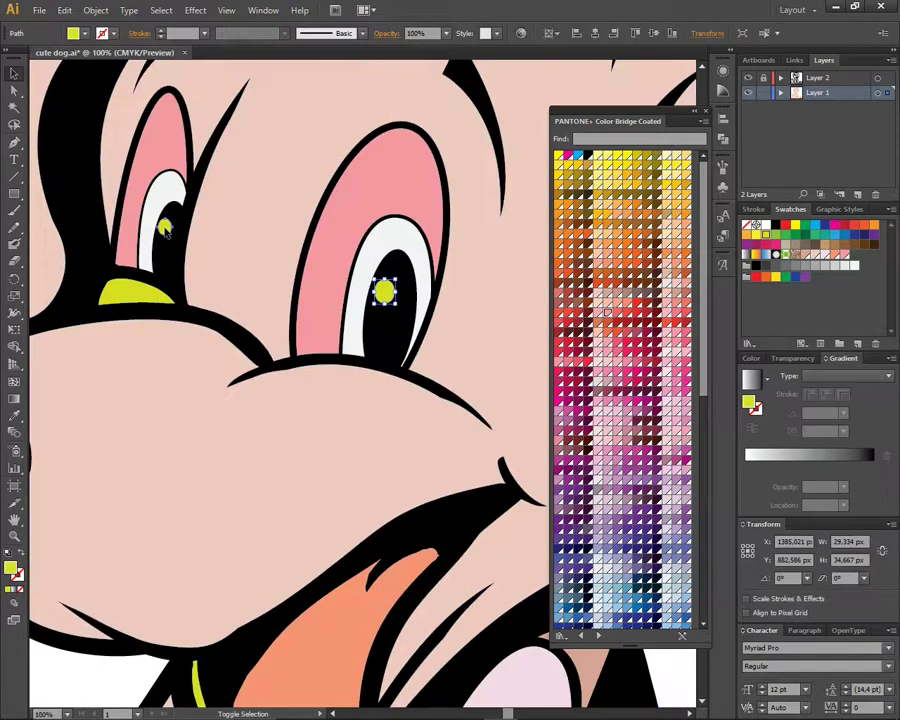
key(ctrl+0)
key(ctrl+plus)
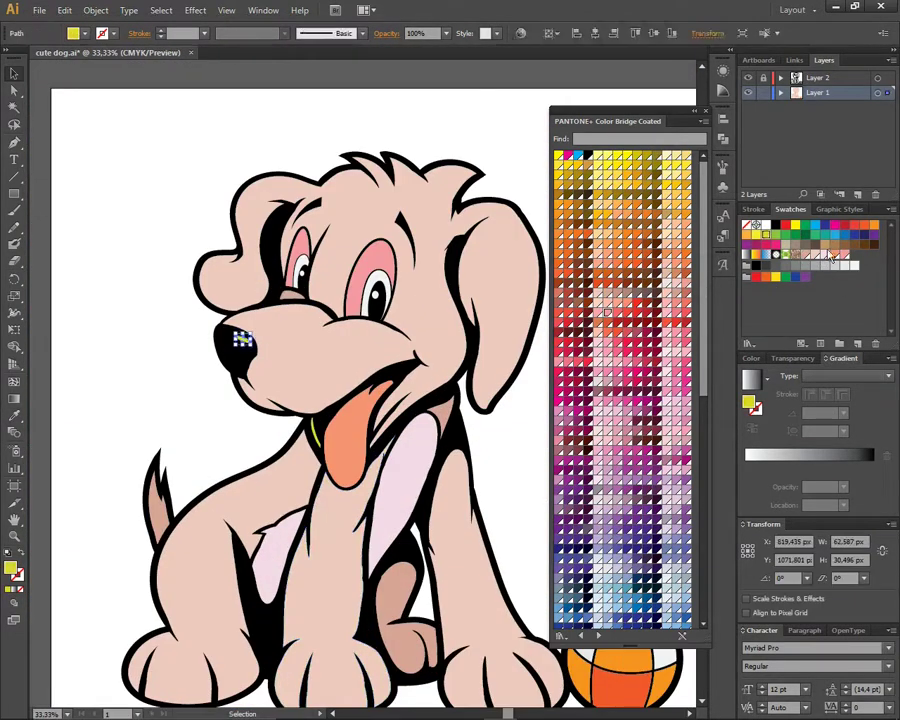
key(ctrl+shift+a)
key(ctrl+minus)
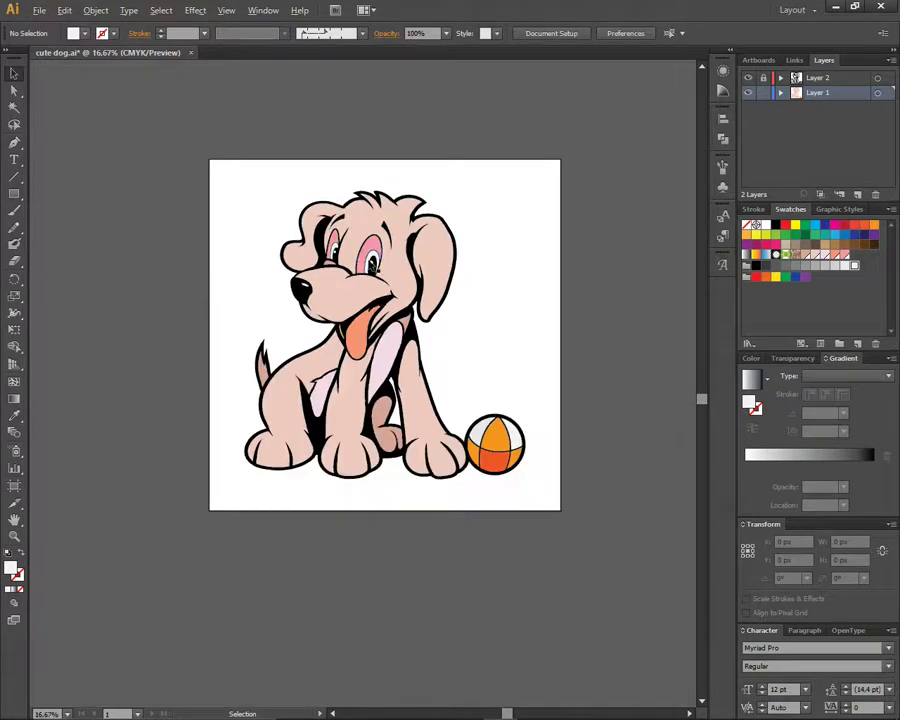
Step: Set the shading layer's blend mode to Multiply
scroll(323, 330, up, 1)
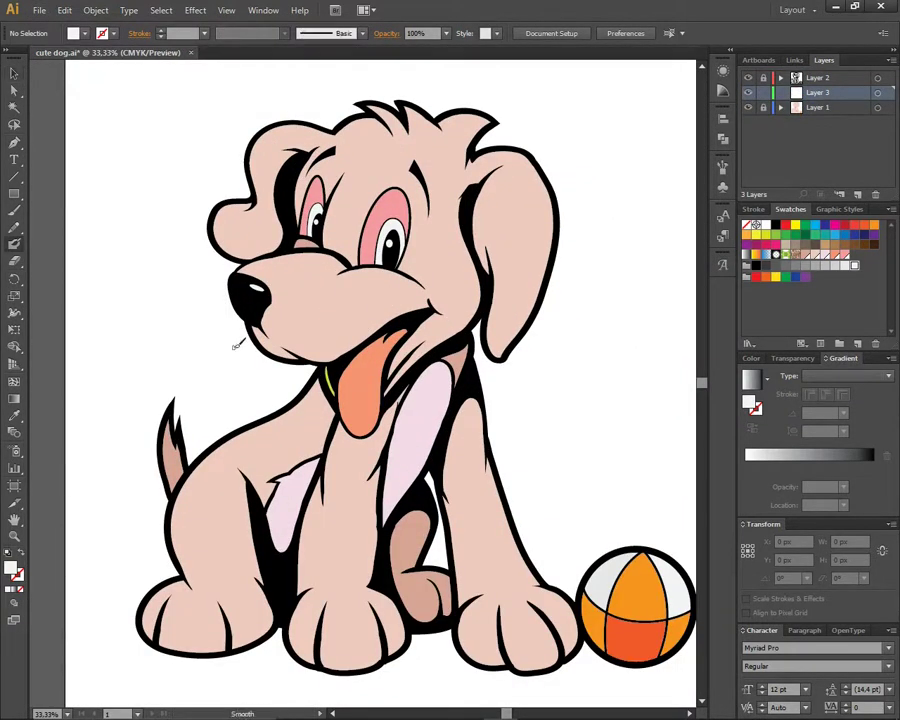
click(793, 359)
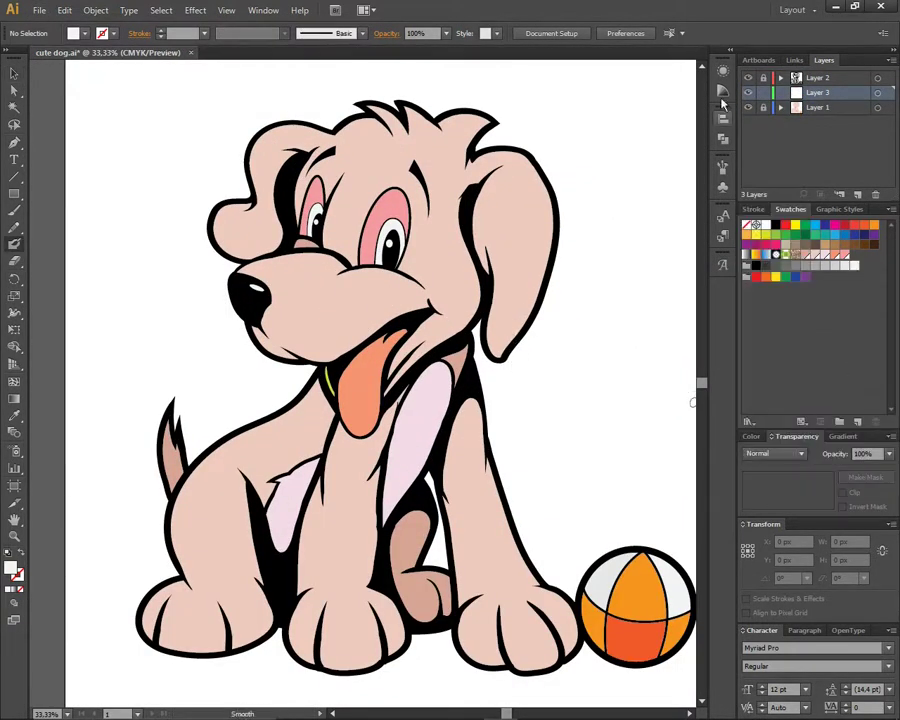
key(shift+F6)
click(778, 453)
click(762, 223)
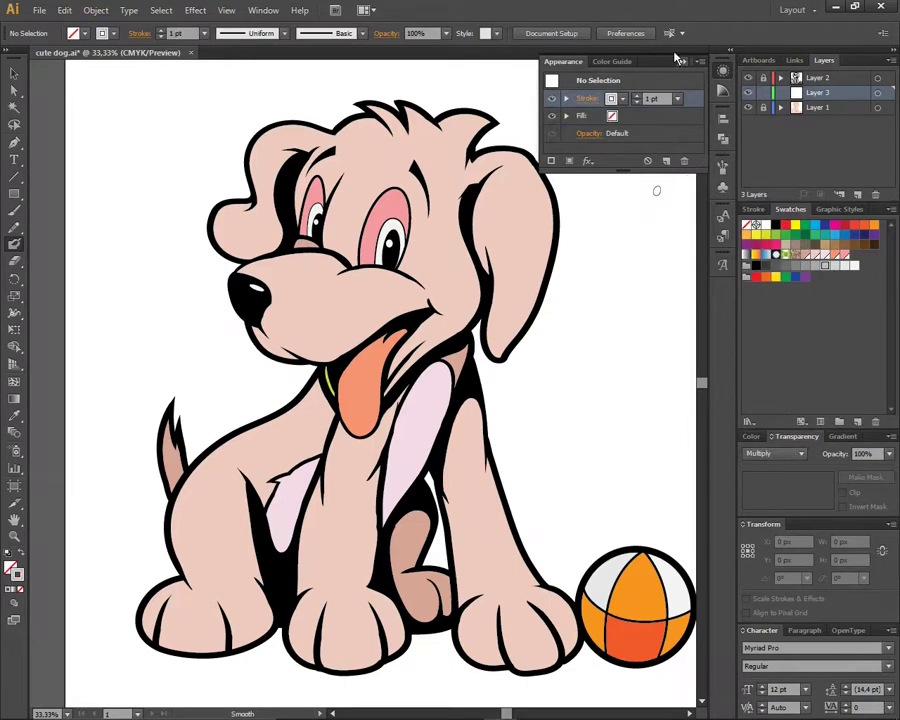
Step: Brush a shadow stroke along the head curl, undoing an accidental erase of the ear tip
scroll(281, 336, up, 1)
scroll(281, 336, up, 1)
drag(166, 297, 290, 120)
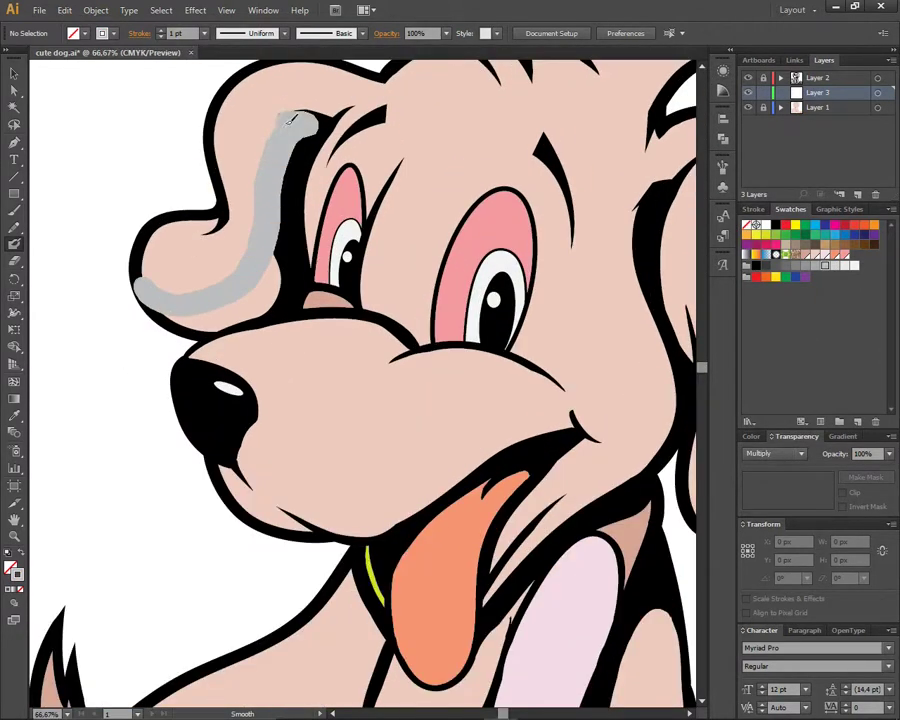
drag(266, 284, 266, 284)
key(shift+e)
key(ctrl+z)
Step: Paint Blob Brush shading along the right ear's inner and outer edges
scroll(187, 287, down, 1)
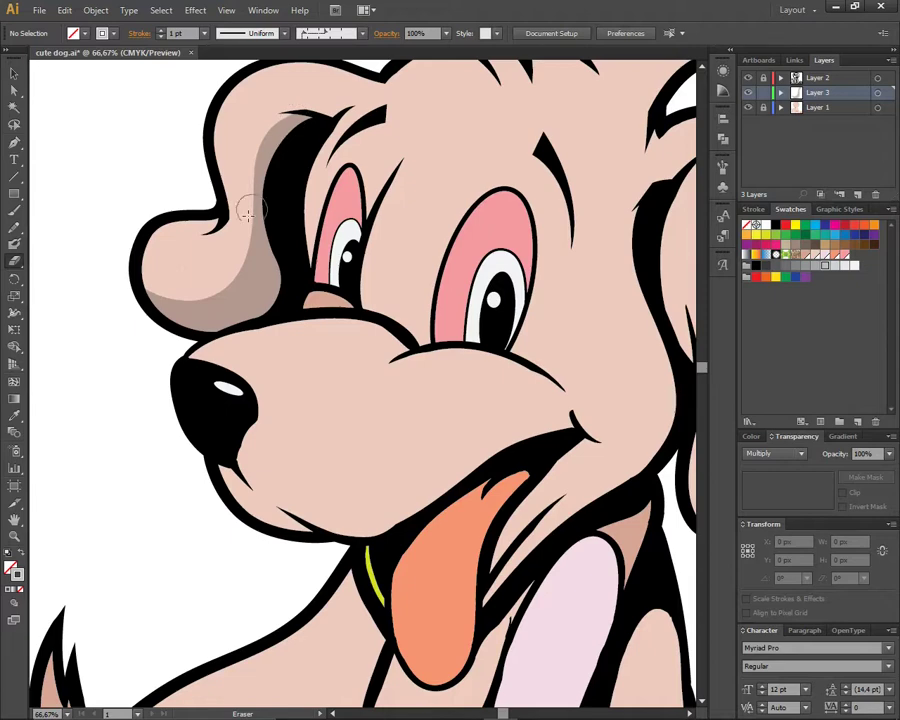
scroll(536, 276, down, 1)
scroll(277, 298, up, 1)
scroll(686, 291, up, 1)
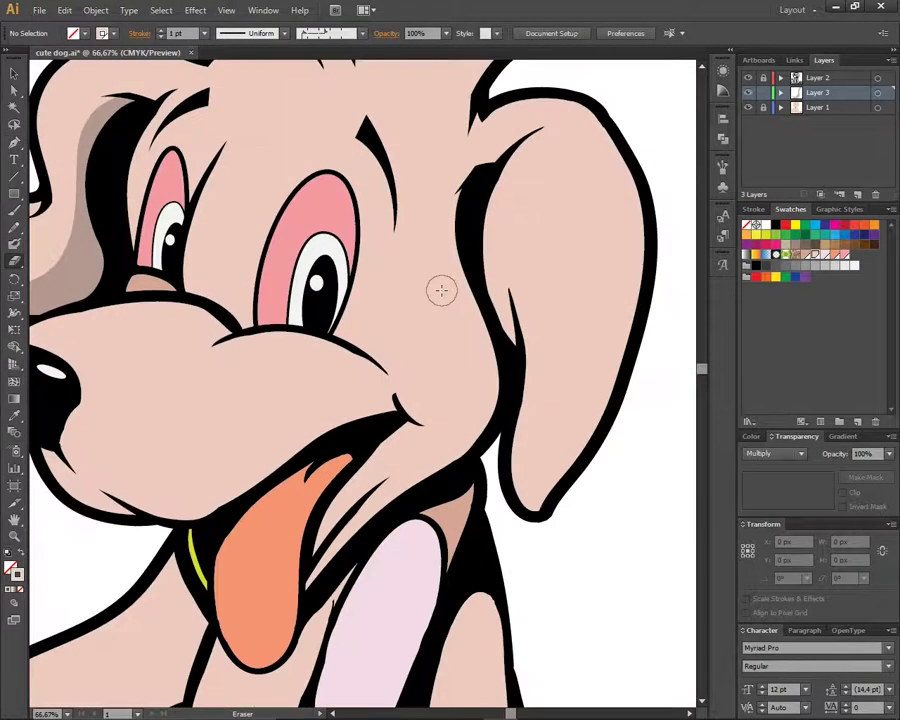
drag(460, 175, 436, 480)
mouse_move(503, 438)
mouse_down()
mouse_move(511, 470)
mouse_move(471, 450)
mouse_up()
drag(545, 135, 512, 530)
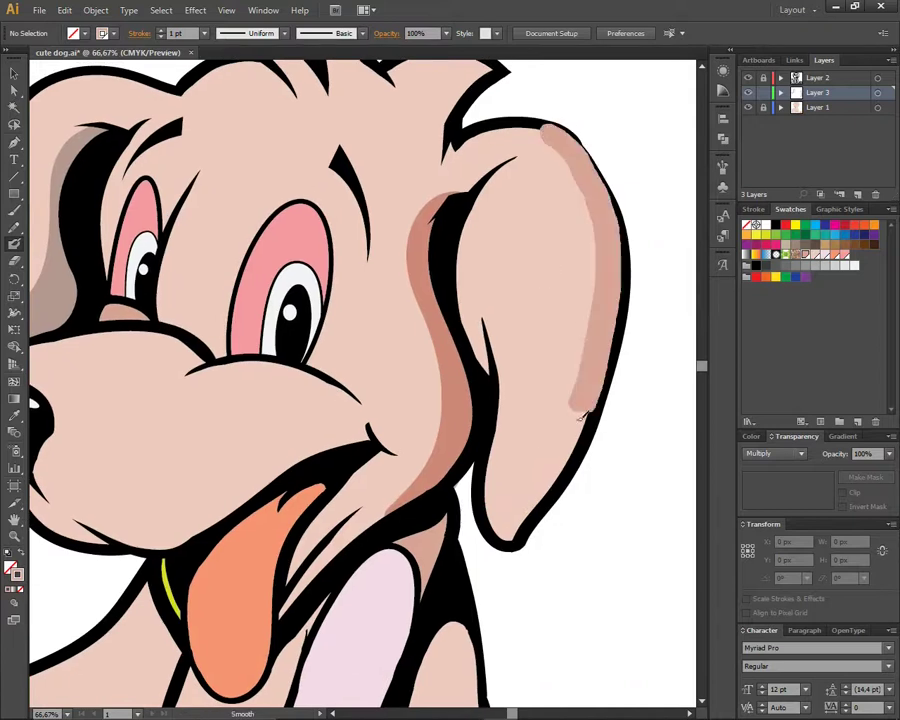
Step: Trim the ear shading narrower with the Eraser, including along the ear's bottom
key(shift+e)
drag(535, 135, 578, 235)
scroll(490, 385, left, 5)
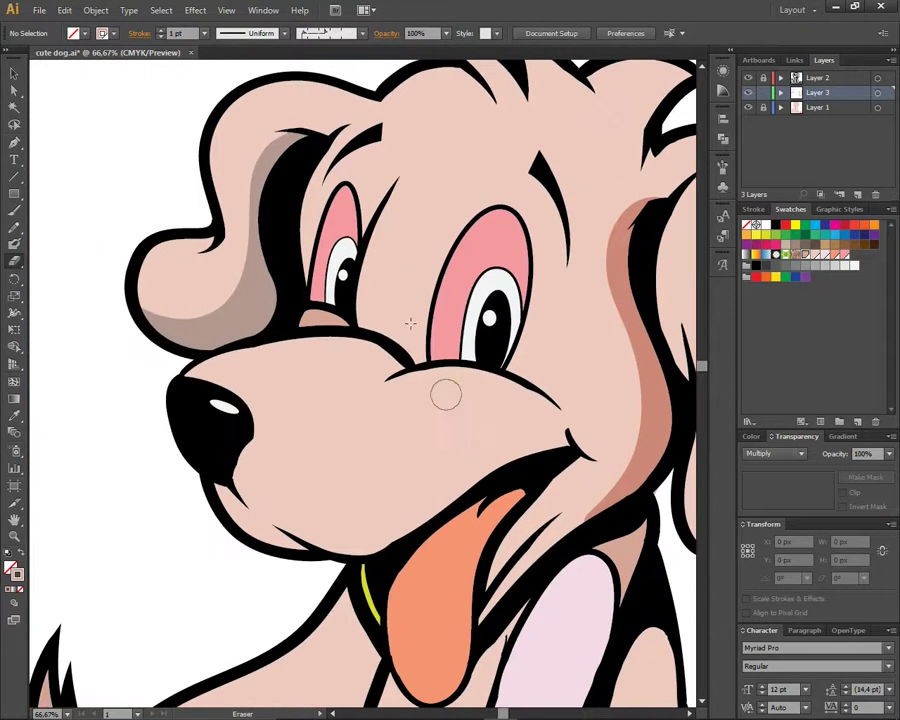
drag(308, 143, 235, 307)
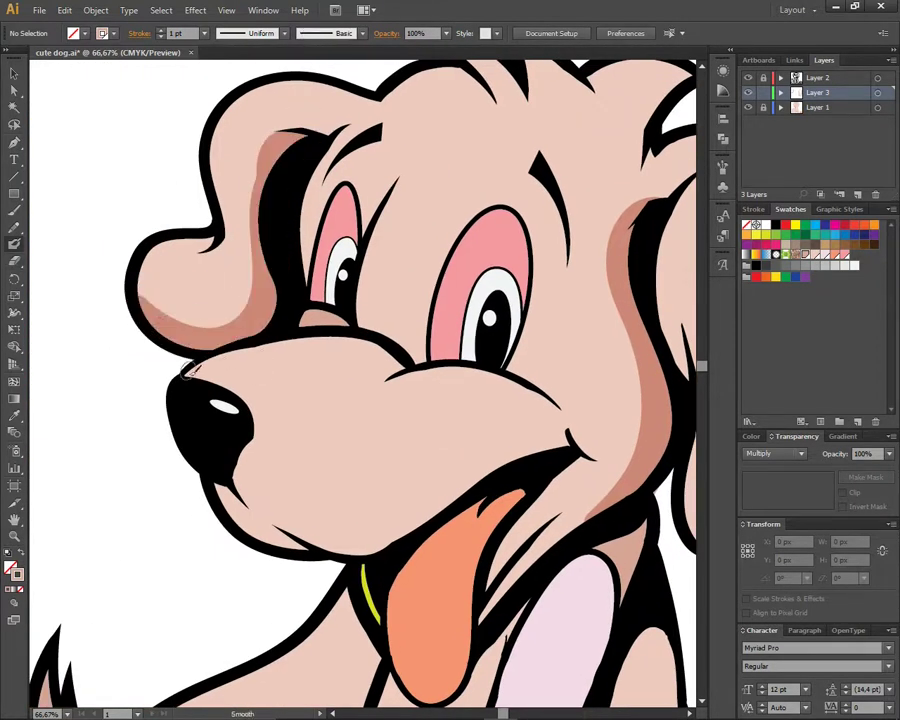
drag(140, 278, 230, 298)
scroll(238, 358, down, 3)
Step: Brush over the chin outline in black to thicken it
key(shift+b)
mouse_move(185, 340)
mouse_down()
mouse_move(285, 408)
mouse_move(262, 380)
mouse_up()
key(shift+e)
scroll(404, 352, left, 2)
Step: Eyedropper black onto the yellow chin line and deselect it
ctrl+click(283, 460)
key(i)
click(240, 190)
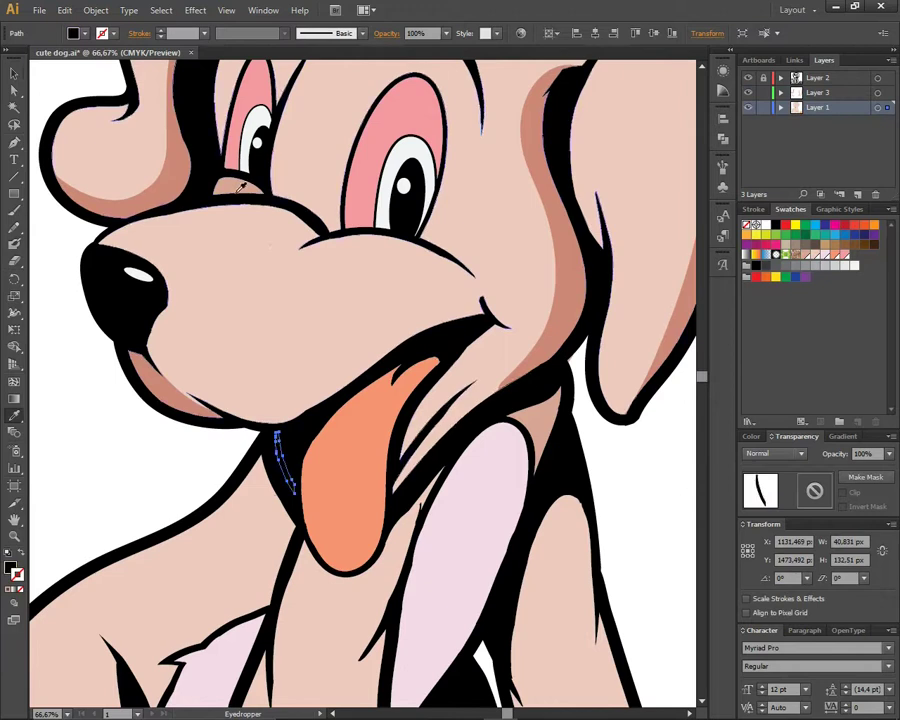
key(ctrl+shift+a)
key(shift+F6)
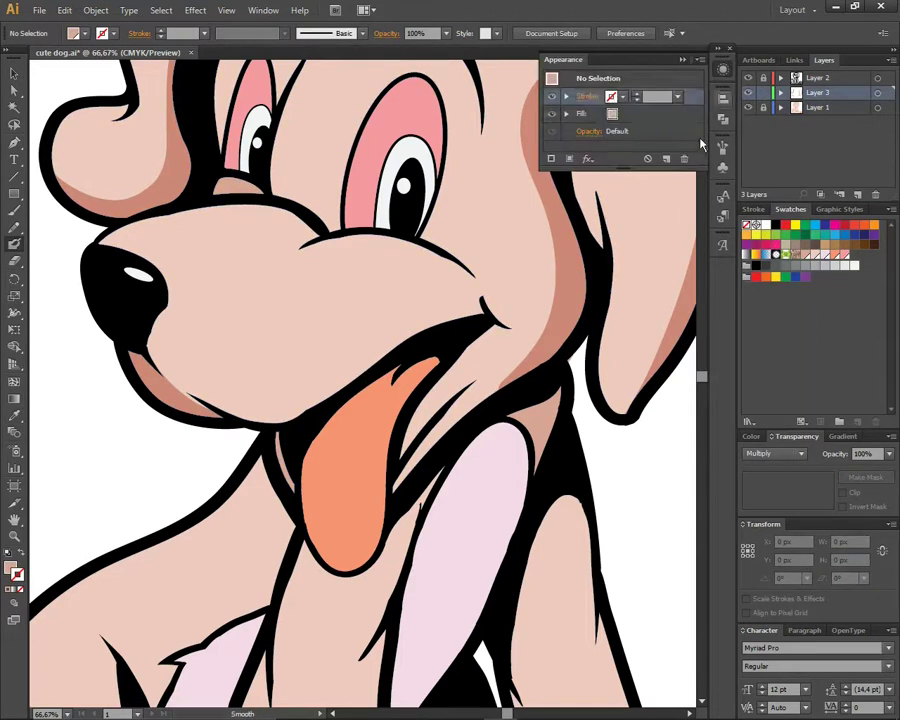
key(shift+F6)
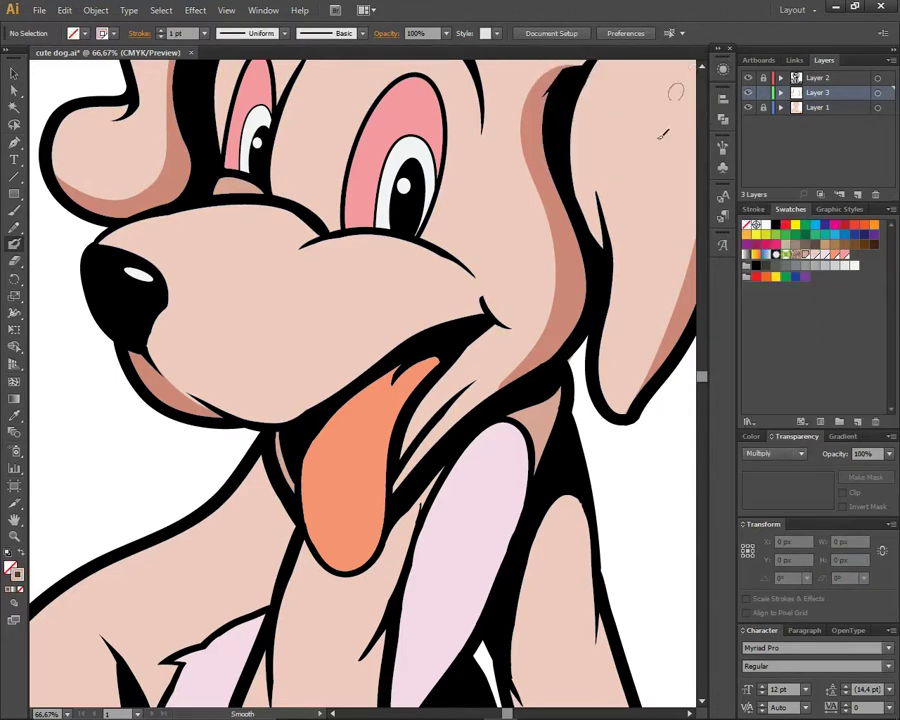
scroll(441, 349, up, 4)
Step: Erase the shading on the head top and above both eyes
scroll(418, 510, up, 2)
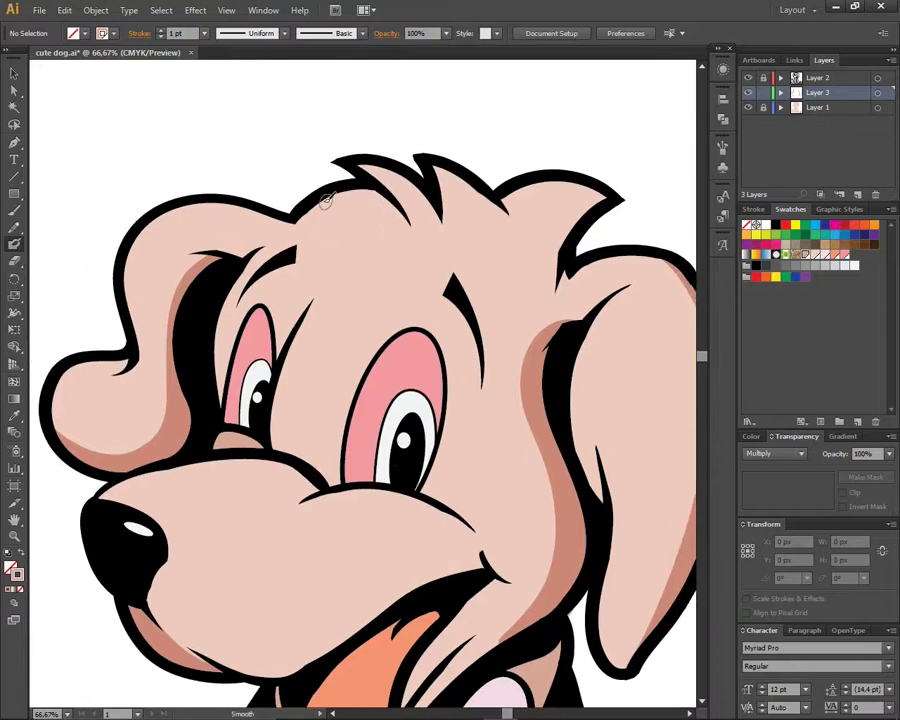
key(shift+e)
drag(405, 232, 316, 222)
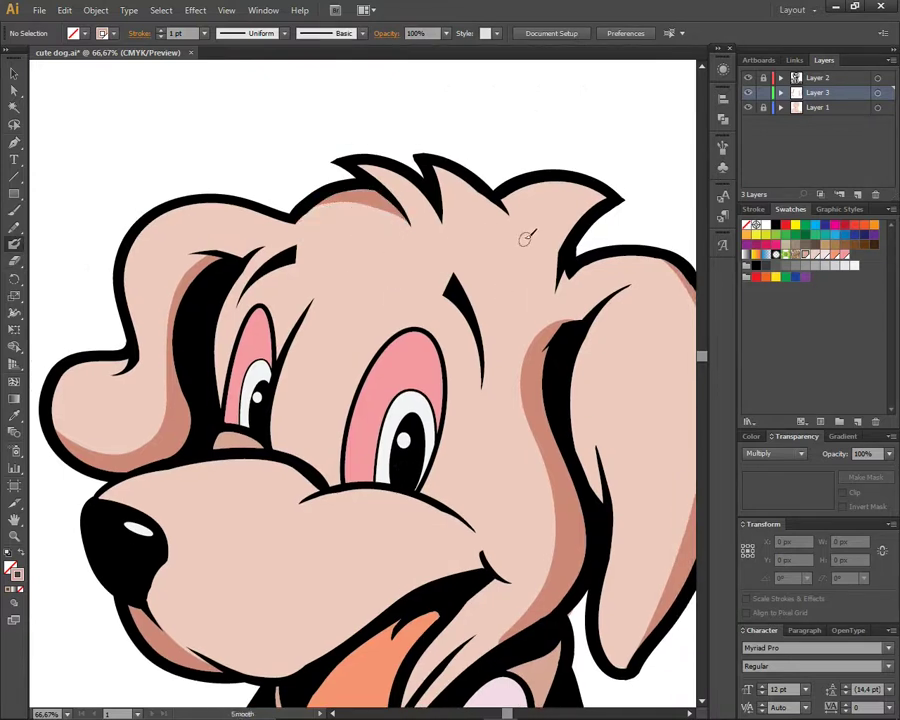
drag(555, 205, 600, 205)
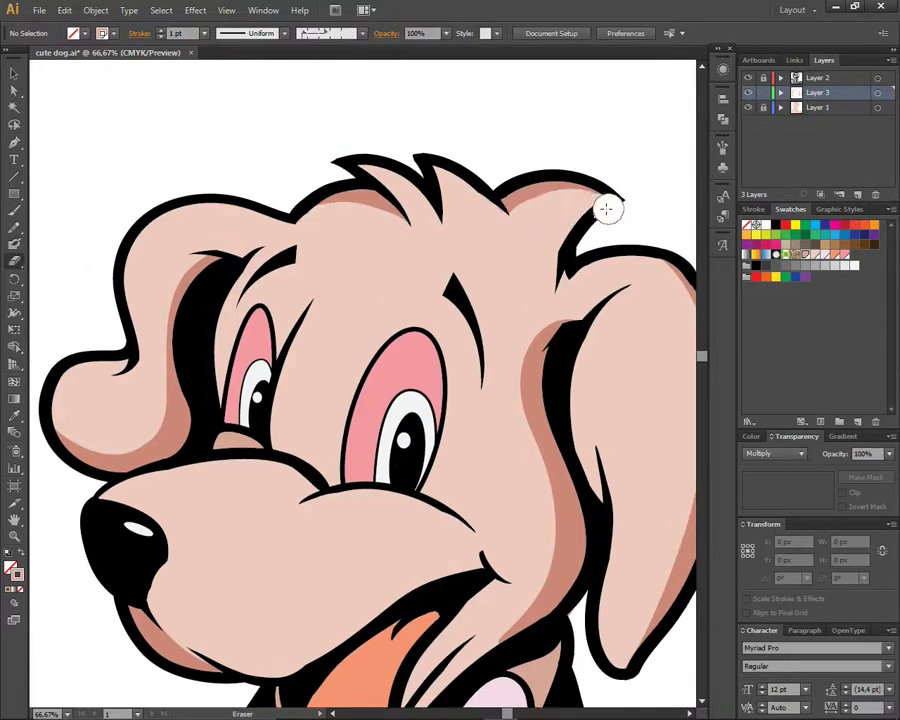
scroll(488, 318, up, 1)
mouse_move(464, 330)
mouse_down()
mouse_move(464, 197)
mouse_move(432, 170)
mouse_up()
drag(425, 255, 385, 222)
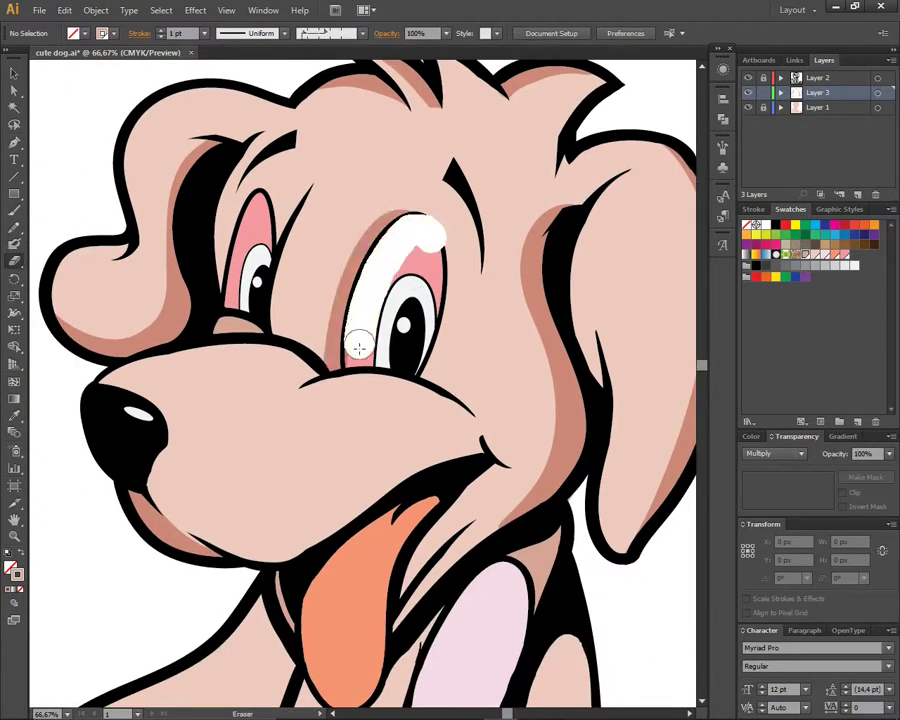
drag(245, 205, 242, 258)
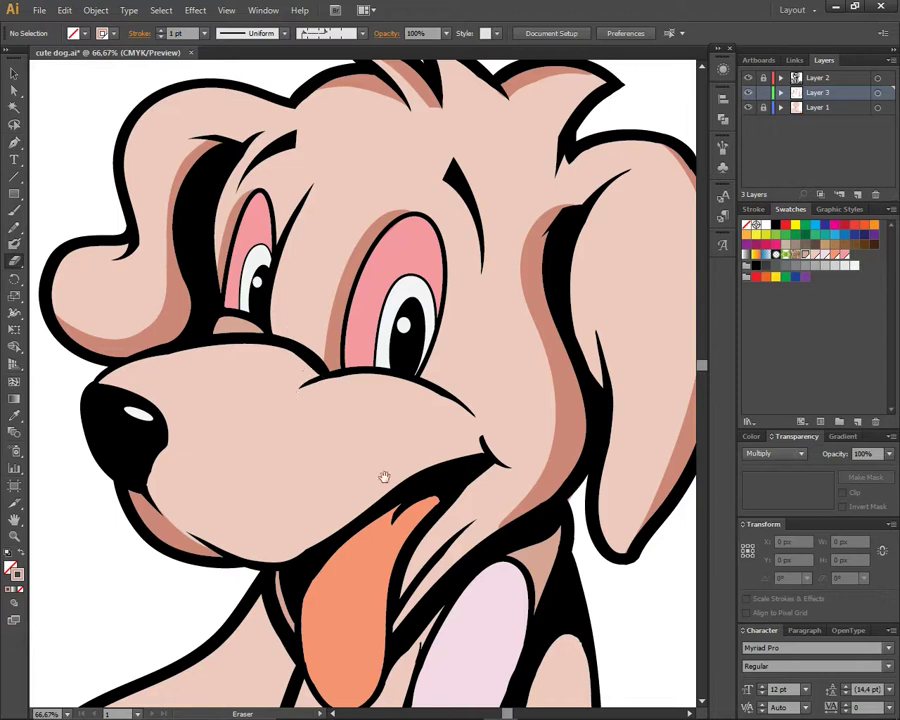
Step: Brush shading along the mouth line and across the snout, erasing stray bits beside the eye
drag(305, 382, 375, 282)
drag(552, 338, 383, 428)
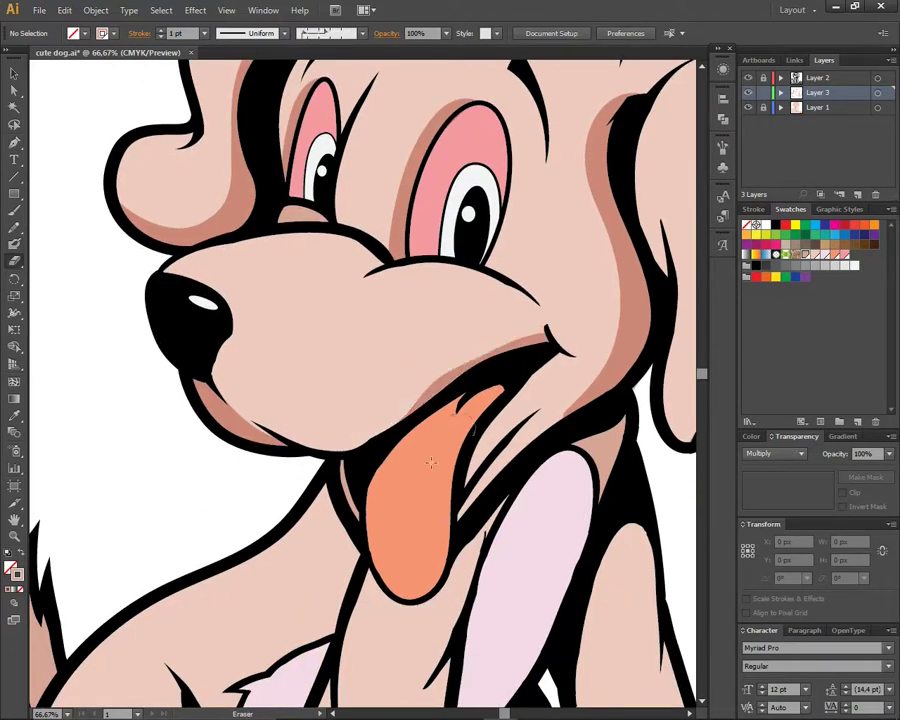
mouse_move(583, 634)
mouse_down()
mouse_move(493, 622)
mouse_move(533, 672)
mouse_up()
drag(474, 180, 480, 350)
mouse_move(363, 435)
mouse_down()
mouse_move(453, 470)
mouse_move(484, 471)
mouse_up()
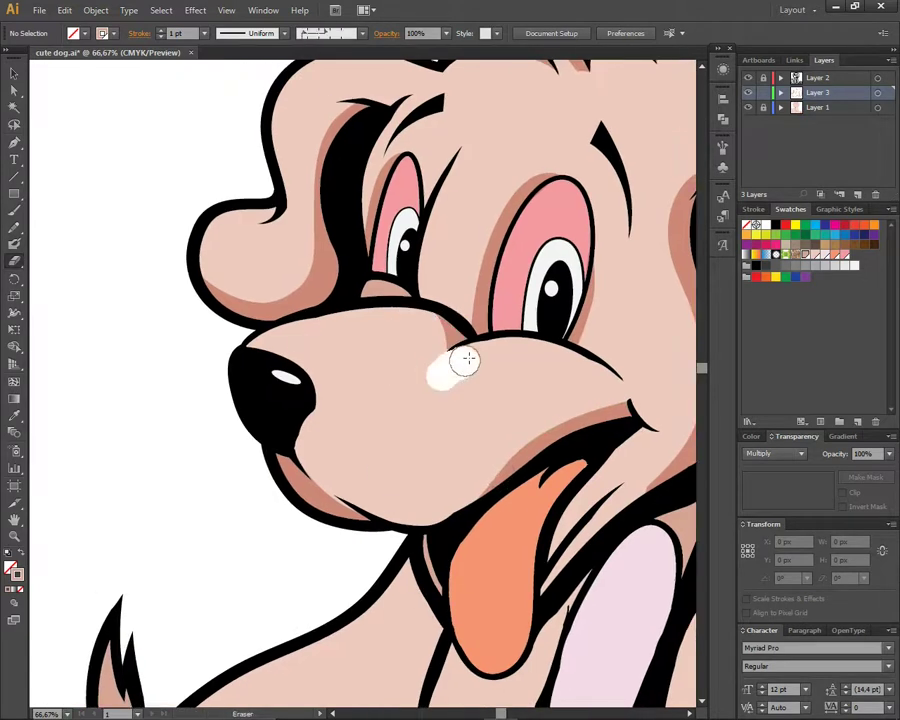
drag(454, 366, 463, 325)
mouse_move(535, 310)
mouse_down()
mouse_move(345, 362)
mouse_move(508, 311)
mouse_move(450, 322)
mouse_up()
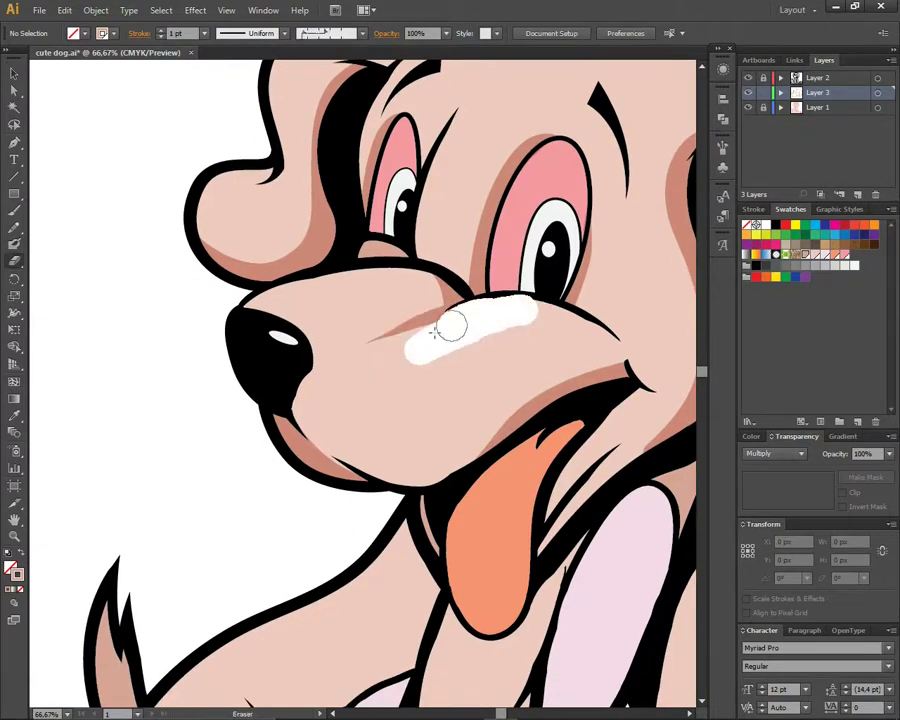
mouse_move(366, 543)
mouse_down()
mouse_move(375, 383)
mouse_move(250, 247)
mouse_up()
Step: Paint multiply shading along the edge of the front paw
drag(348, 533, 440, 665)
scroll(319, 386, down, 3)
key(shift+e)
Step: Paint Blob Brush shading along the bottoms of the paws, including light shading on the left paw
key(shift+b)
drag(285, 542, 377, 521)
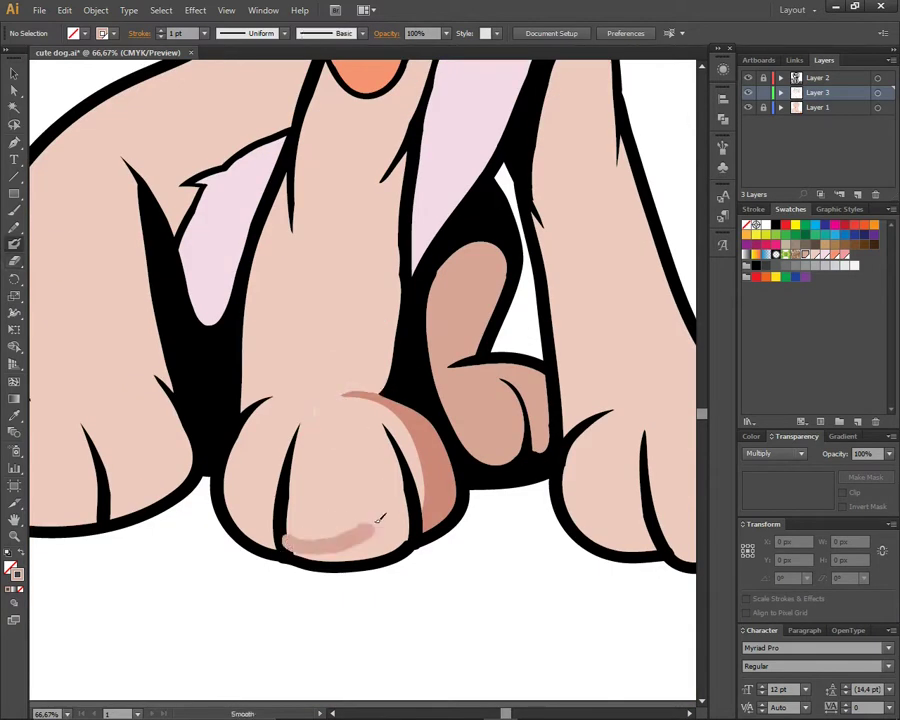
drag(305, 545, 300, 513)
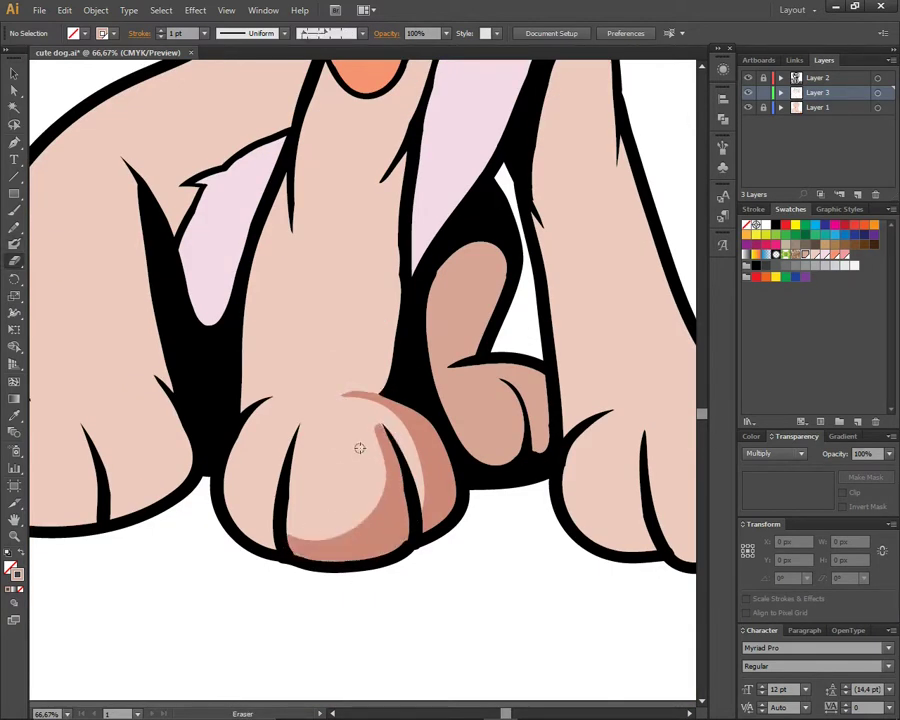
drag(373, 479, 373, 480)
key(ctrl+0)
key(ctrl+plus)
key(ctrl+plus)
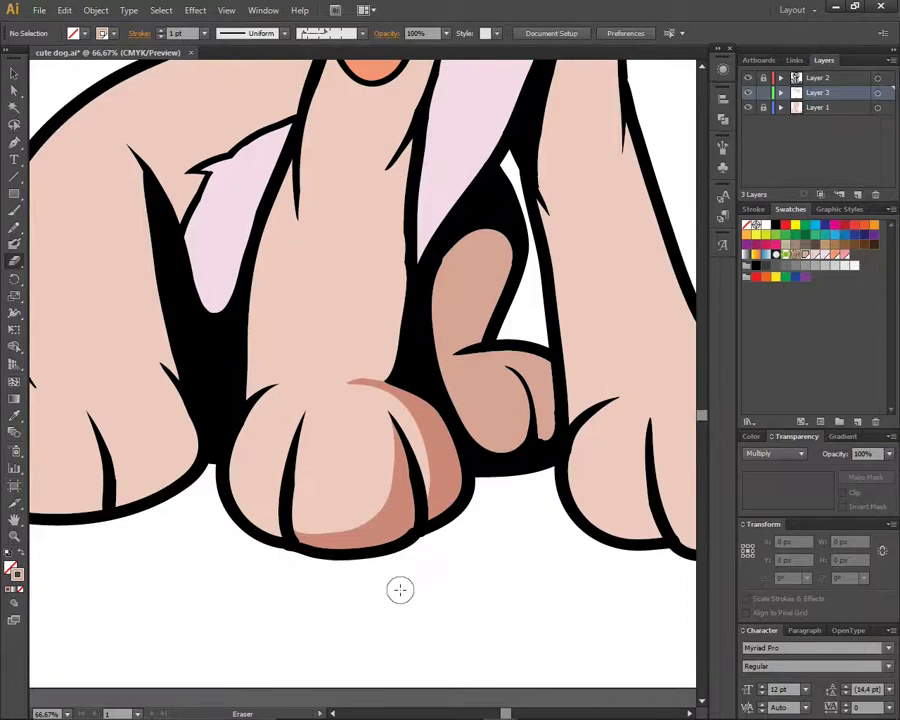
mouse_move(250, 520)
mouse_down()
mouse_move(308, 437)
mouse_move(312, 480)
mouse_move(355, 477)
mouse_up()
key(ctrl+0)
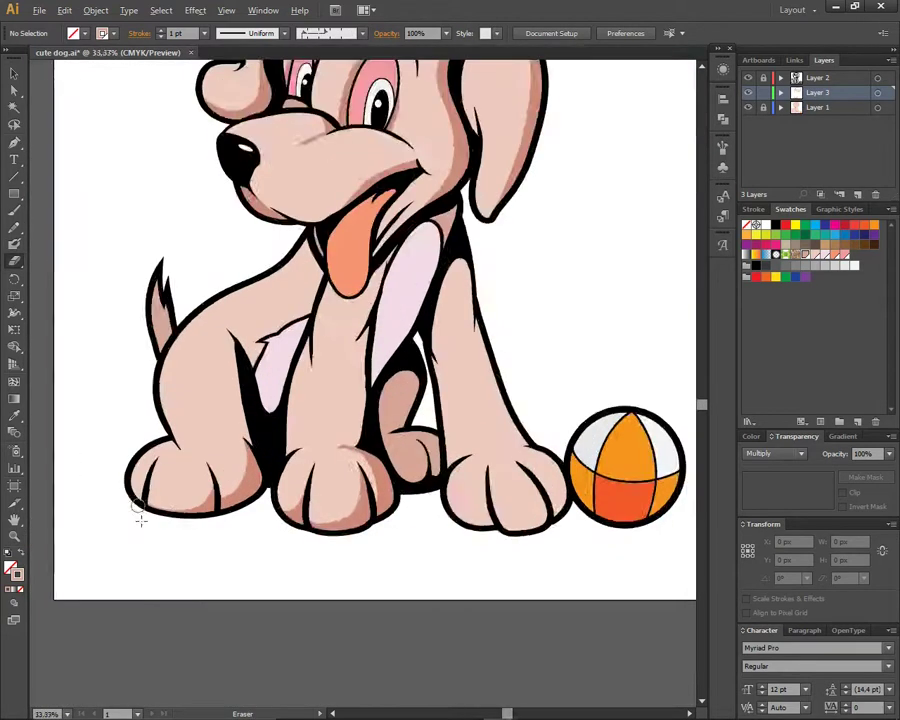
key(ctrl+plus)
key(ctrl+plus)
scroll(214, 484, up, 5)
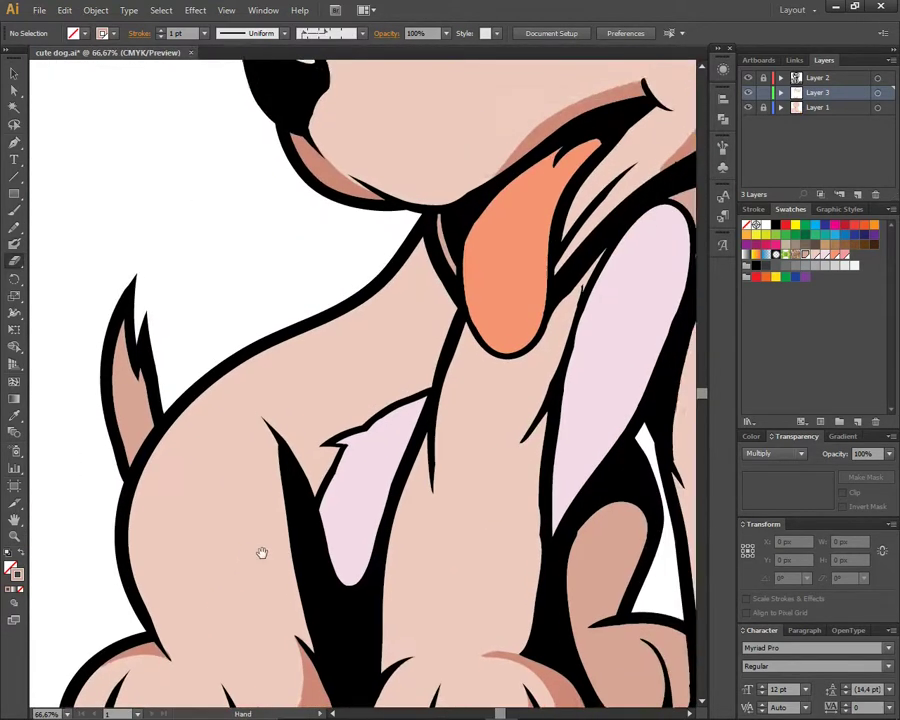
scroll(256, 554, down, 2)
Step: Shade down the centre leg, erasing the excess at its top and near the paw
drag(433, 298, 397, 522)
mouse_move(425, 285)
mouse_down()
mouse_move(402, 368)
mouse_move(395, 525)
mouse_up()
scroll(404, 275, right, 3)
drag(407, 176, 449, 541)
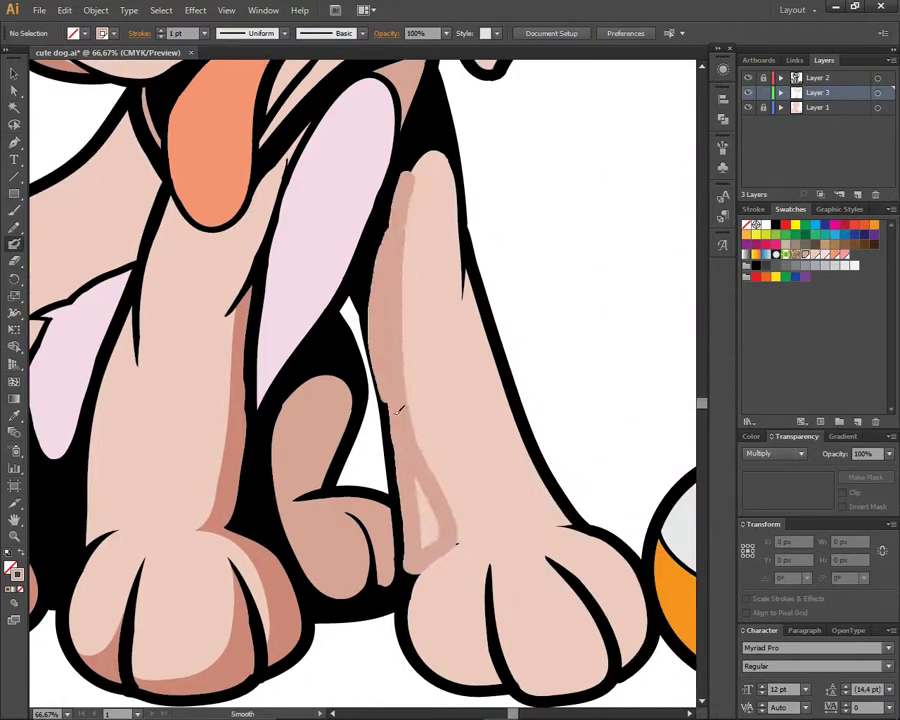
key(shift+e)
drag(415, 170, 410, 345)
drag(438, 595, 465, 558)
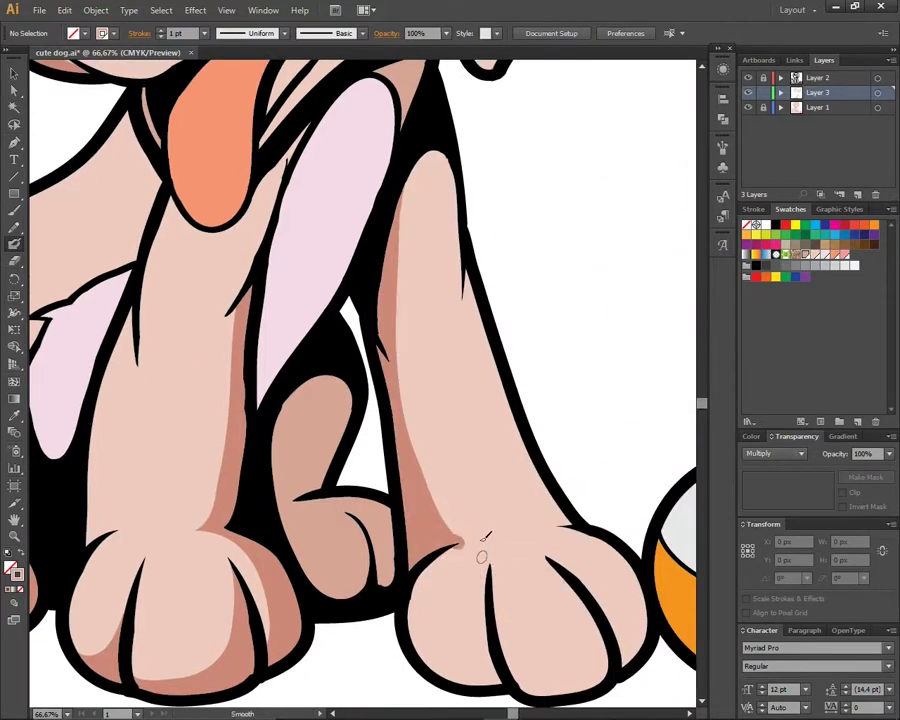
Step: Add darker shading to the middle leg, erasing its left part and the toe line
drag(328, 471, 343, 381)
drag(338, 285, 318, 395)
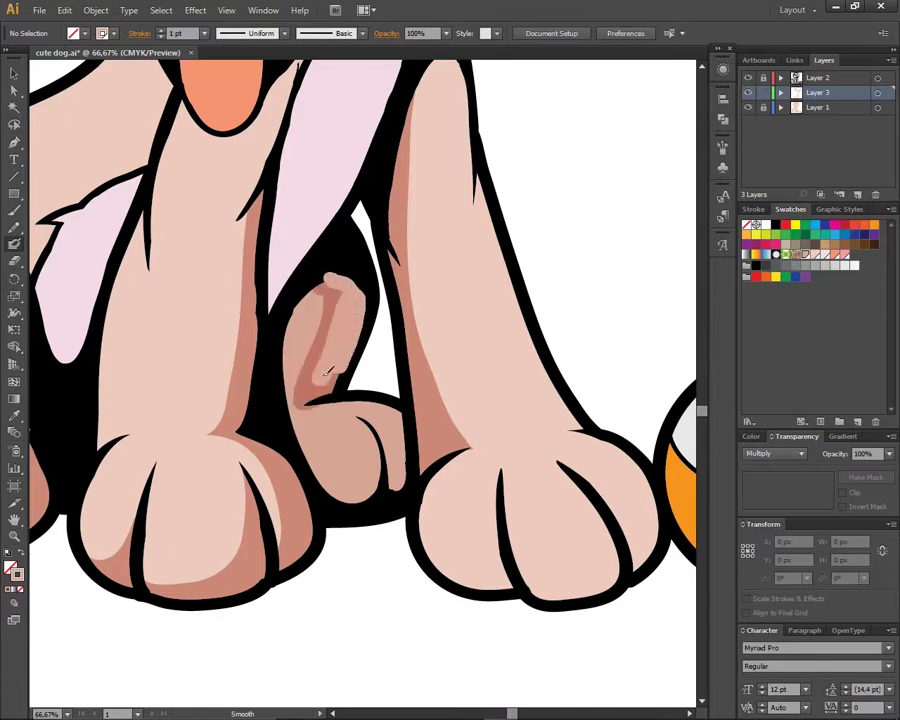
key(shift+e)
drag(310, 290, 318, 405)
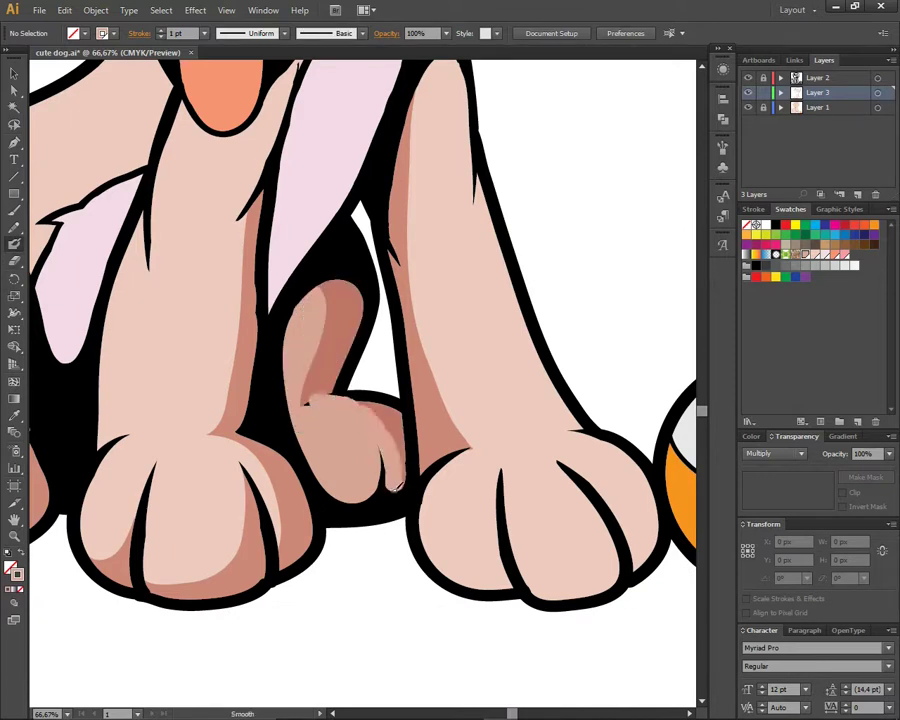
scroll(360, 500, right, 3)
drag(351, 458, 384, 534)
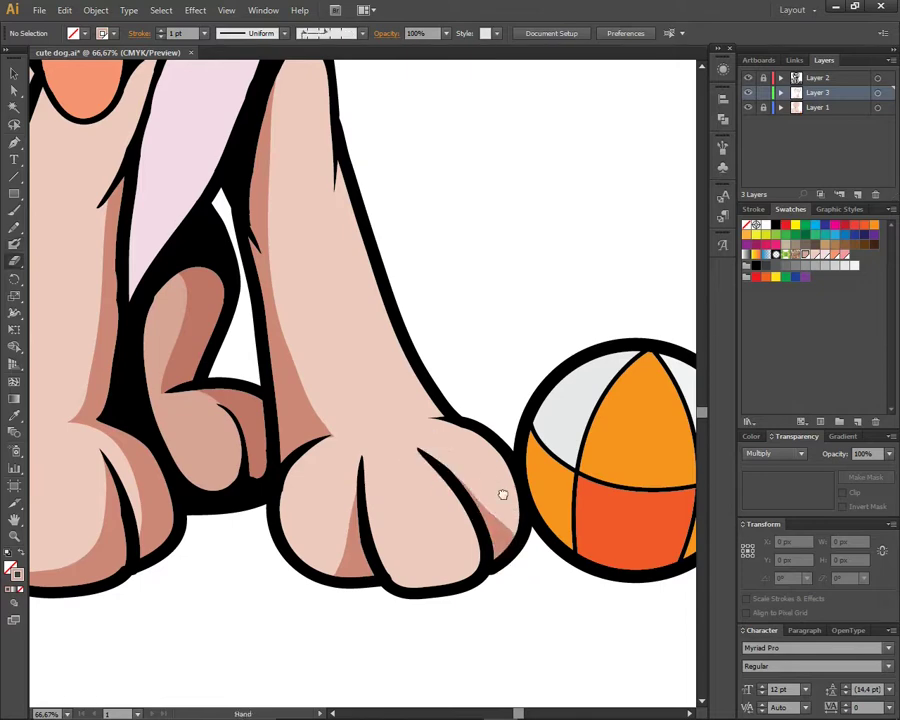
Step: Smooth the leg shading path and add light-brown shading along the leg
scroll(488, 474, up, 2)
scroll(488, 474, left, 1)
scroll(486, 541, up, 9)
scroll(510, 500, left, 2)
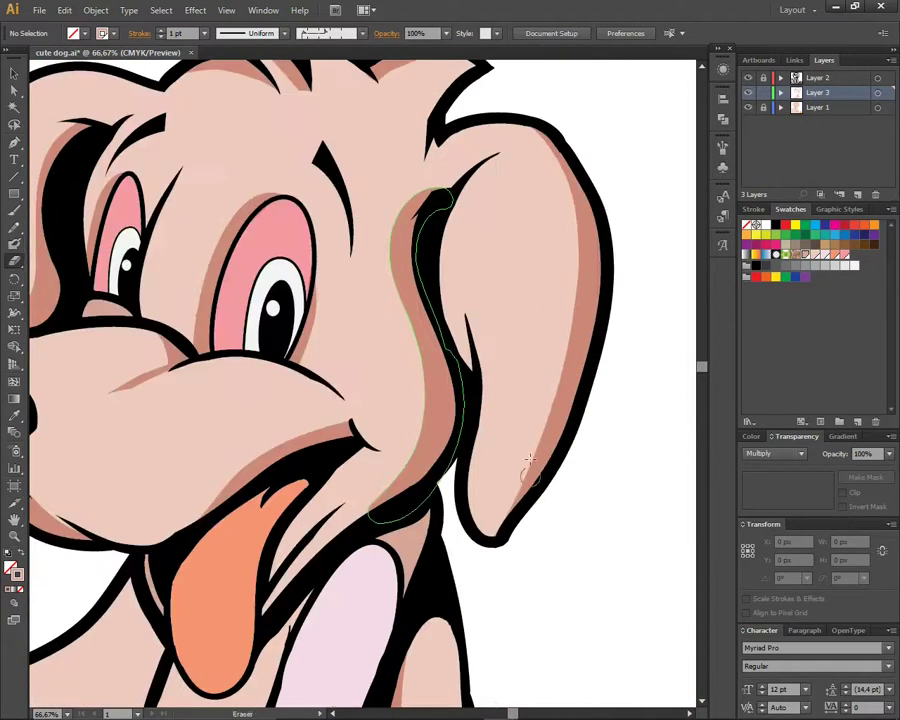
scroll(580, 492, up, 2)
scroll(544, 432, down, 10)
scroll(544, 432, left, 3)
drag(210, 340, 215, 350)
scroll(147, 428, up, 2)
scroll(147, 428, left, 1)
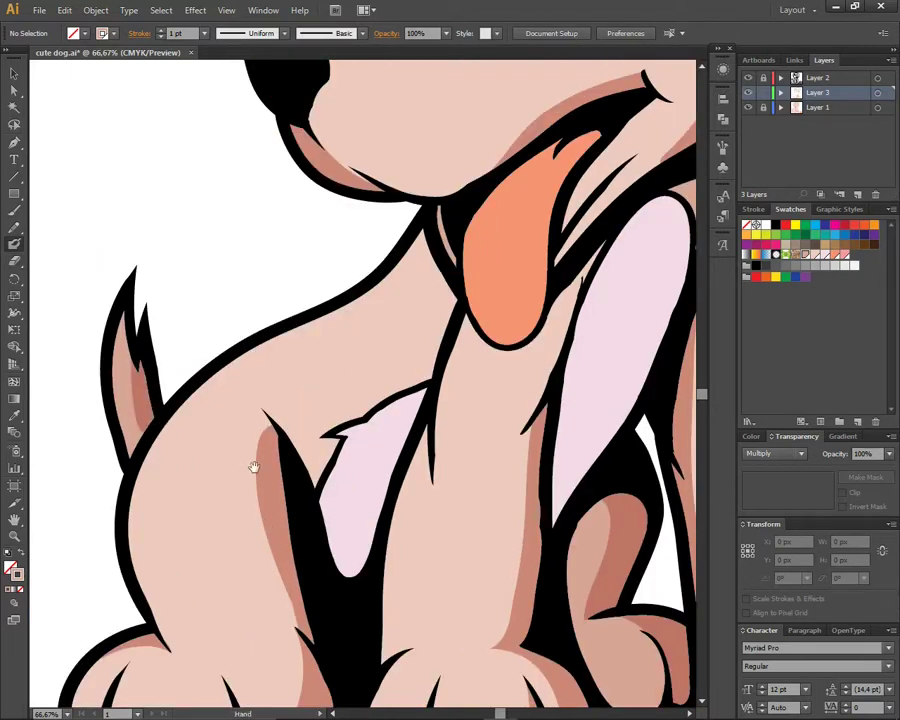
scroll(254, 467, down, 4)
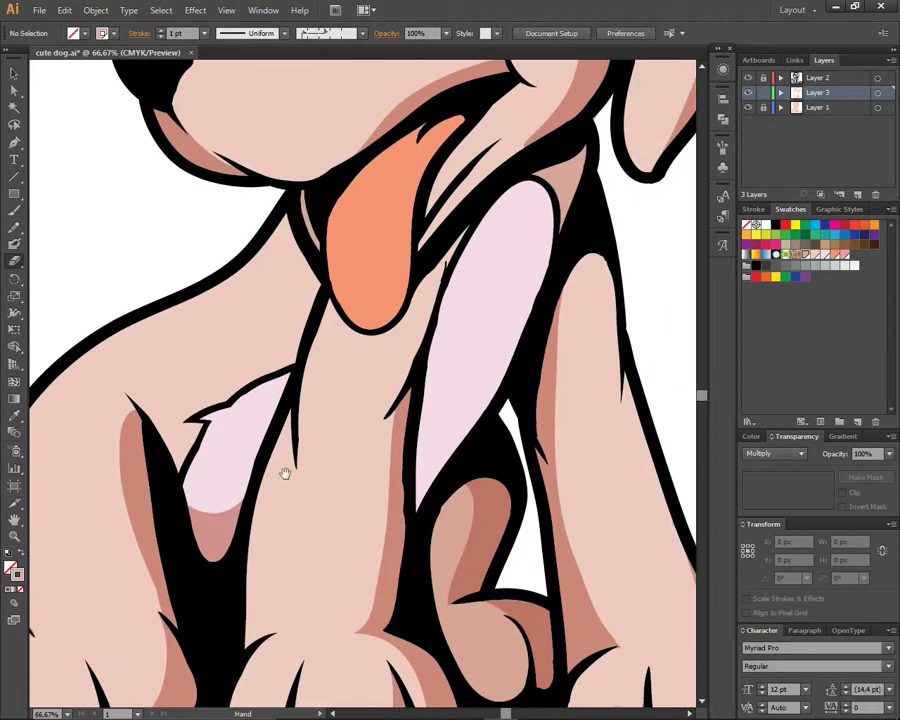
scroll(234, 326, up, 3)
drag(535, 327, 410, 455)
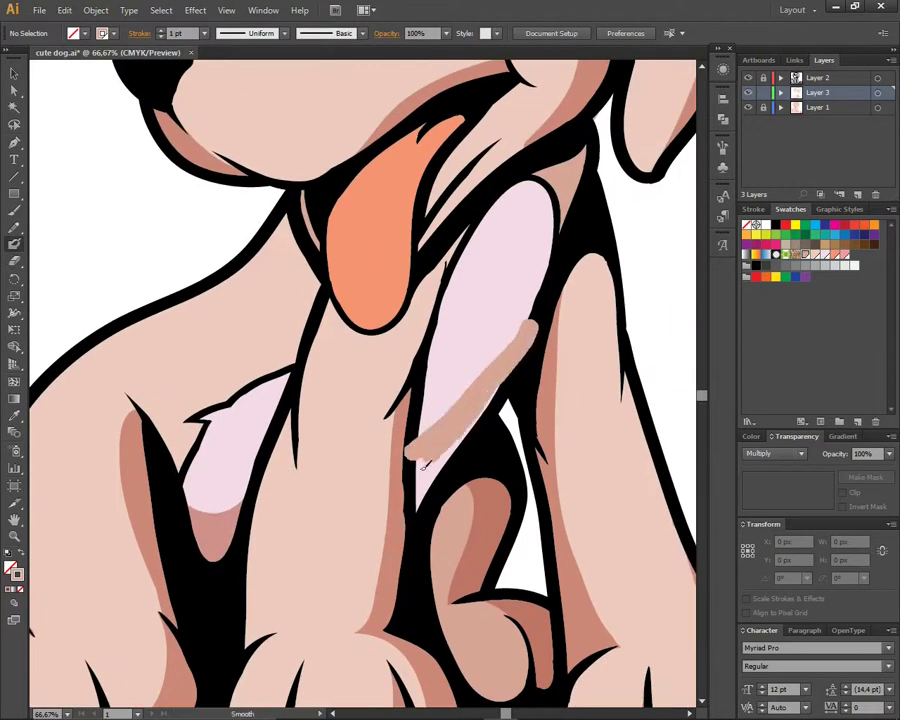
Step: Shade the ball's right side and add grey shading to its upper left
key(v)
scroll(460, 430, down, 3)
scroll(455, 420, down, 1)
scroll(450, 425, down, 1)
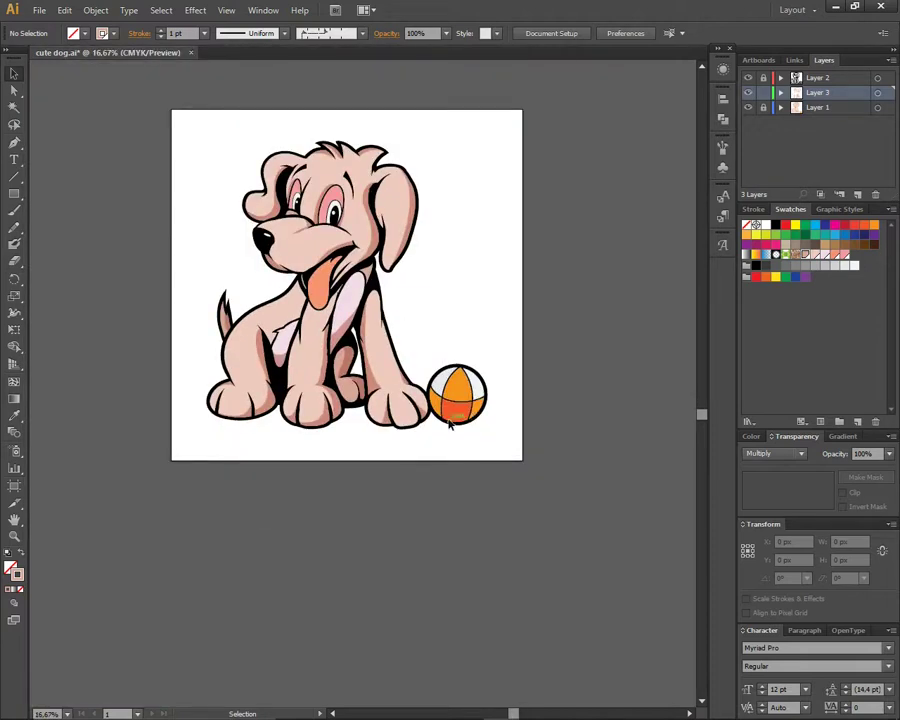
scroll(450, 425, up, 3)
key(b)
scroll(454, 460, up, 3)
drag(535, 547, 522, 538)
drag(478, 402, 418, 485)
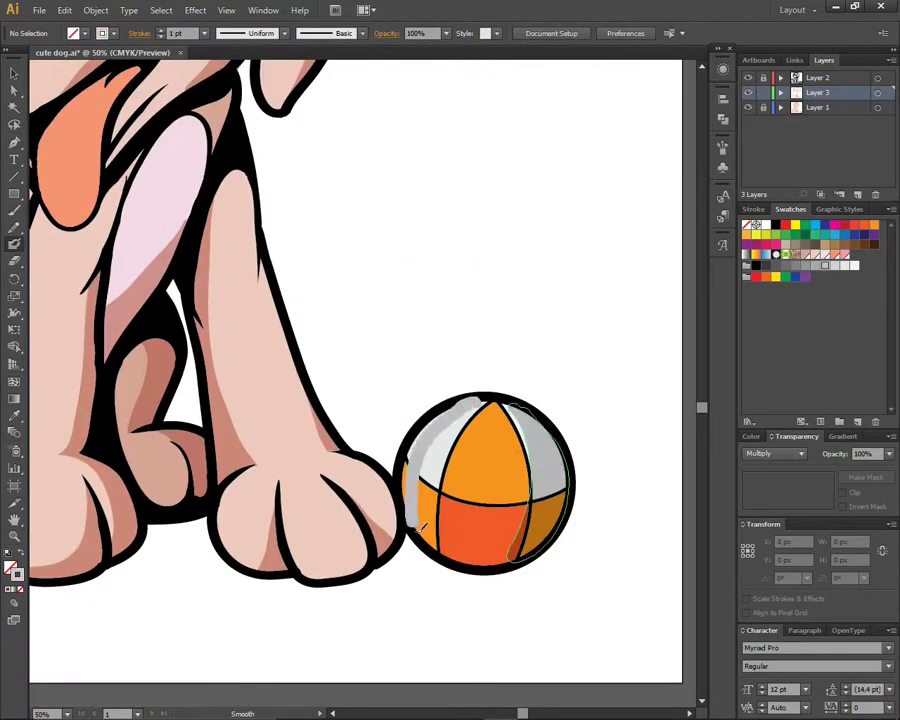
key(ctrl+minus)
key(ctrl+minus)
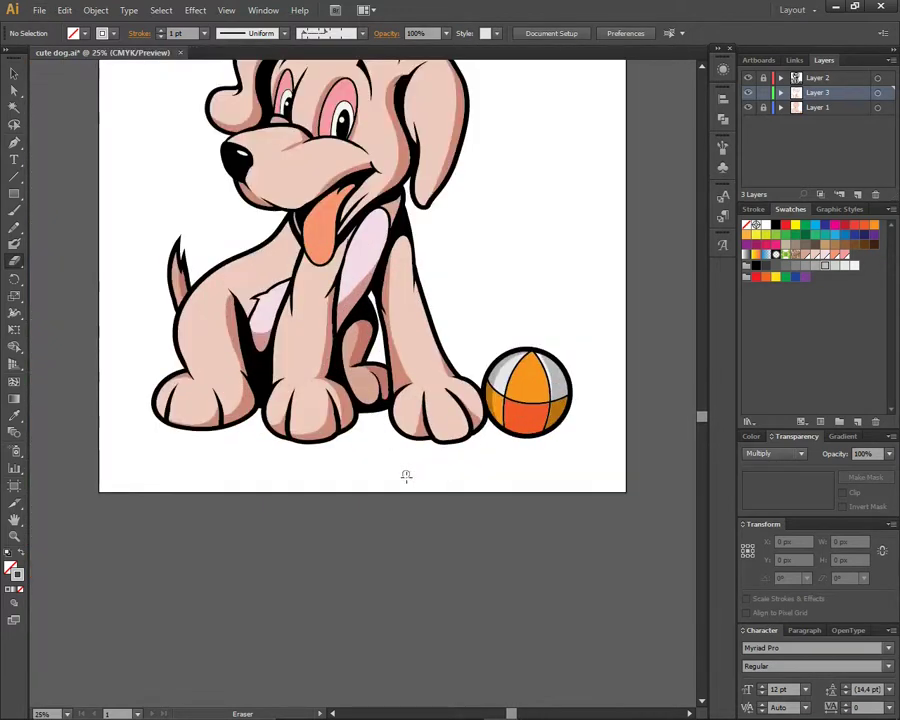
scroll(494, 448, up, 3)
key(ctrl+plus)
key(ctrl+plus)
key(ctrl+plus)
Step: Erase the brown tongue shading, then paint a highlight and a darker stripe down the tongue
key(shift+e)
mouse_move(344, 432)
mouse_down()
mouse_move(400, 254)
mouse_move(378, 342)
mouse_up()
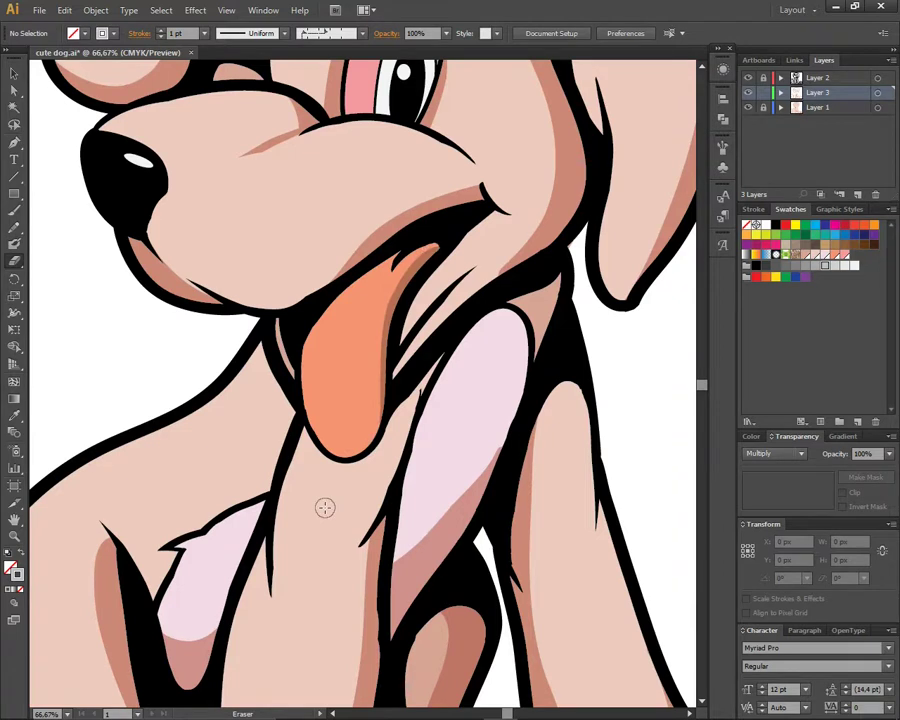
drag(318, 370, 346, 428)
mouse_move(395, 285)
mouse_down()
mouse_move(340, 343)
mouse_move(390, 276)
mouse_up()
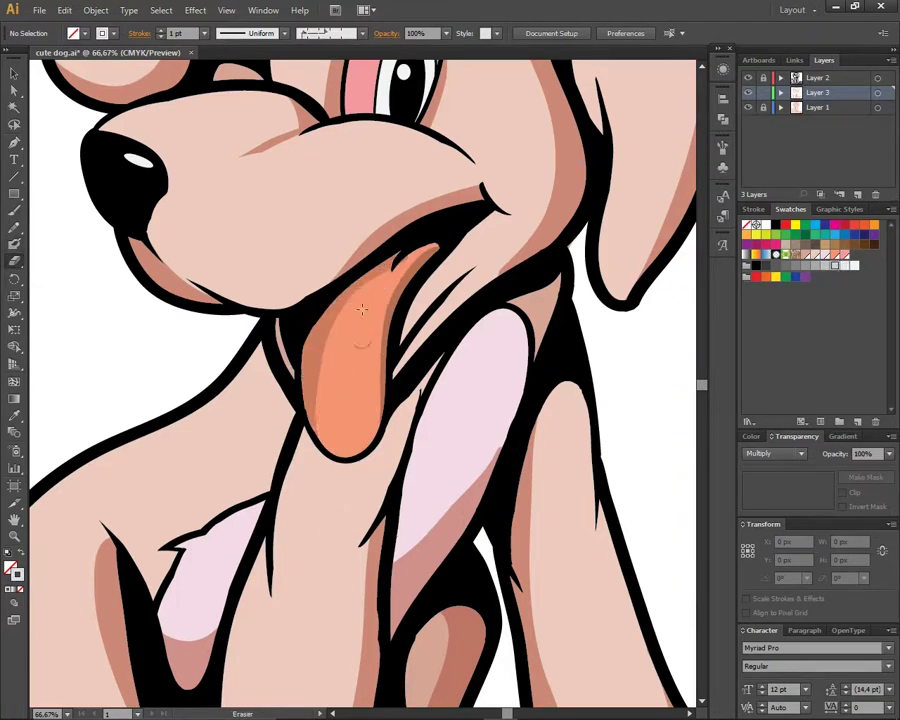
drag(352, 500, 417, 535)
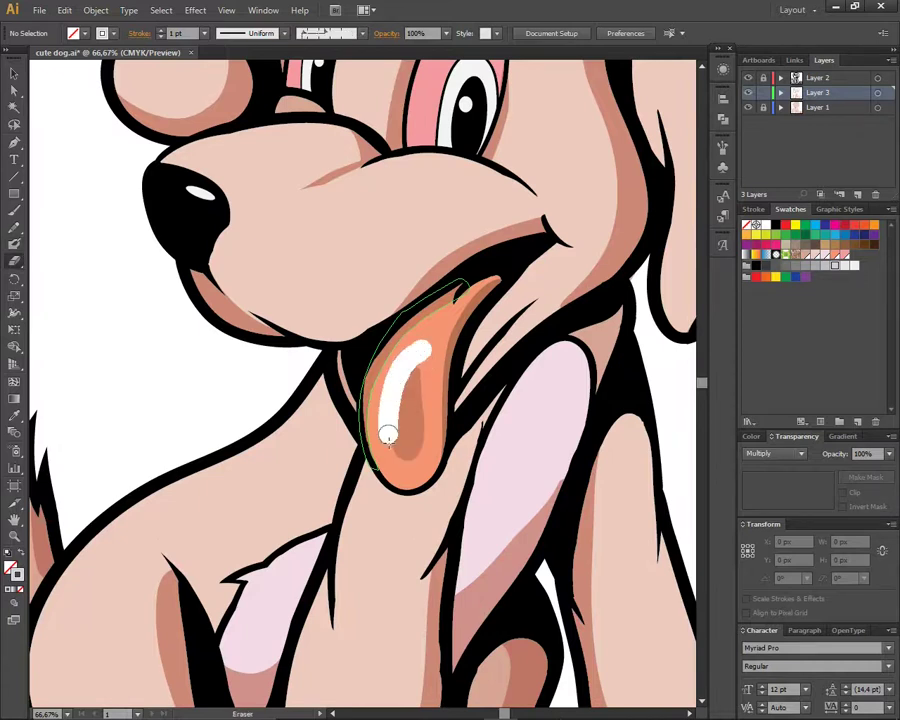
Step: Add a new Layer 4 and set its blending mode to Soft Light
key(ctrl+0)
key(ctrl+plus)
key(shift+e)
key(ctrl+minus)
click(774, 453)
click(770, 320)
key(ctrl+l)
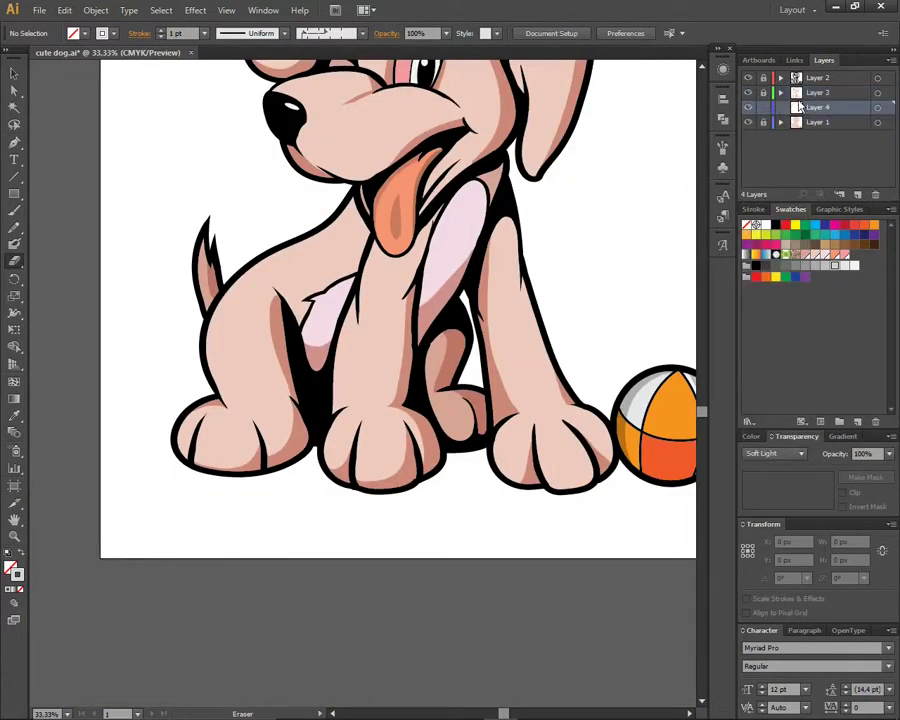
Step: Move Layer 4 above Layer 3 and paint a smoothed highlight on the left ear
drag(800, 106, 800, 90)
key(ctrl+plus)
scroll(400, 380, up, 5)
key(ctrl+plus)
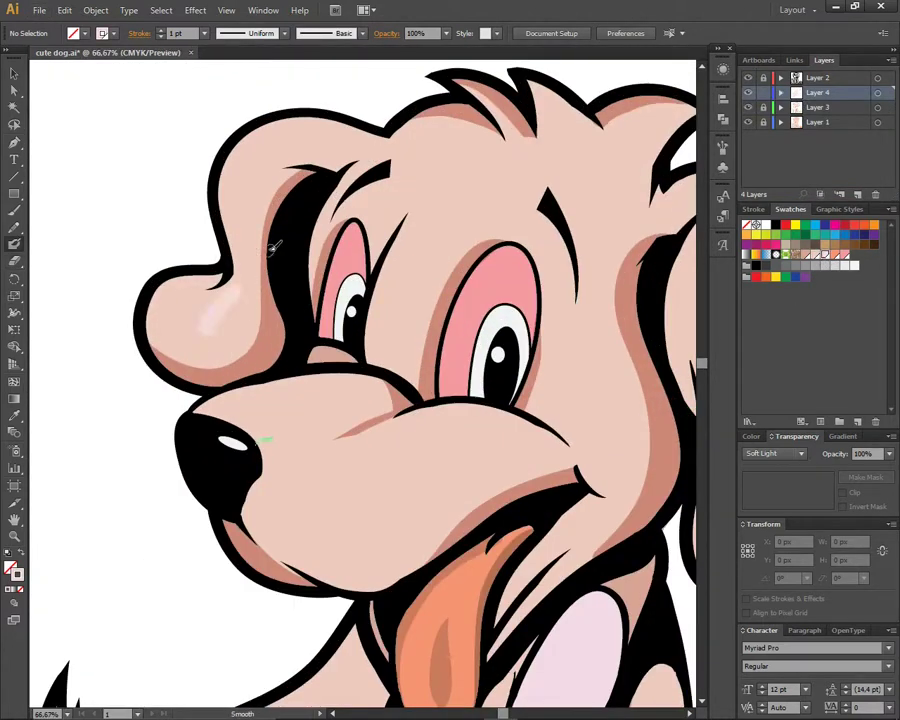
drag(222, 276, 158, 336)
key(shift+e)
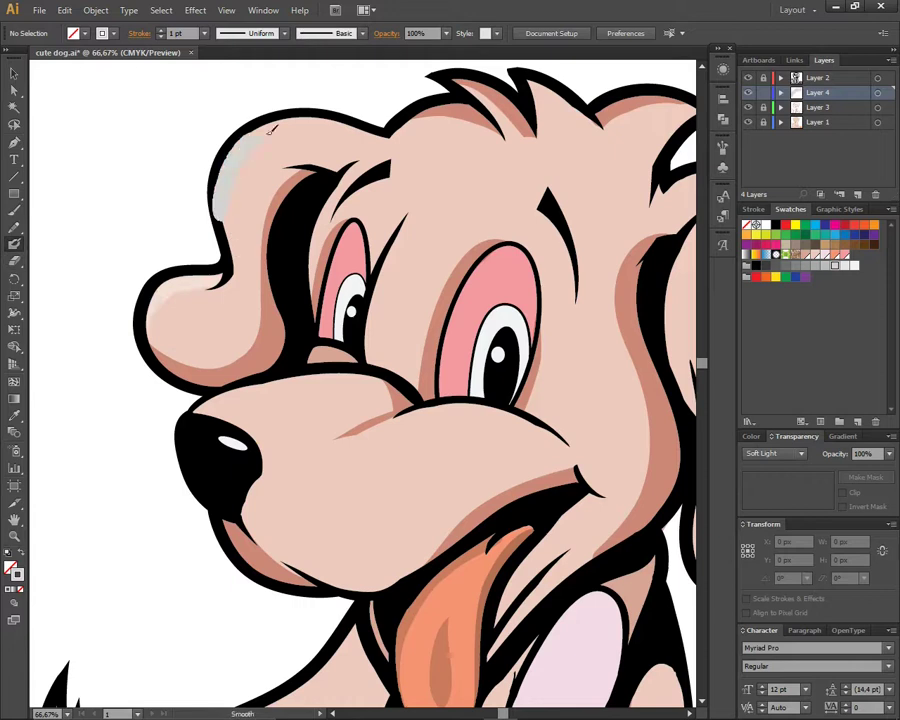
drag(243, 140, 321, 137)
drag(402, 499, 391, 500)
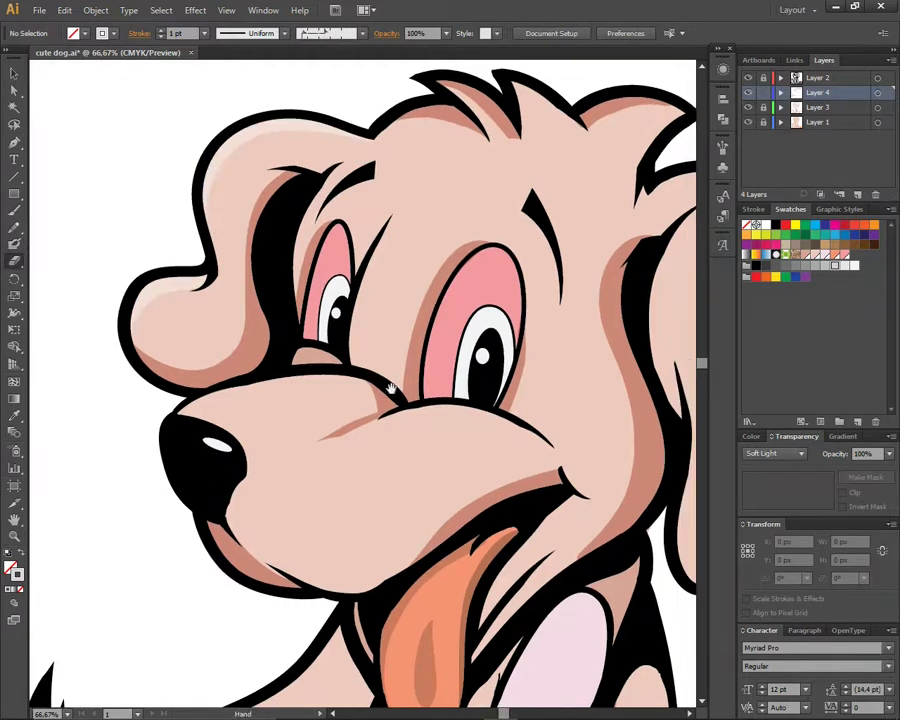
Step: Paint highlights between the eyes and along the top of the snout
drag(365, 352, 365, 352)
scroll(285, 358, down, 2)
scroll(285, 358, left, 2)
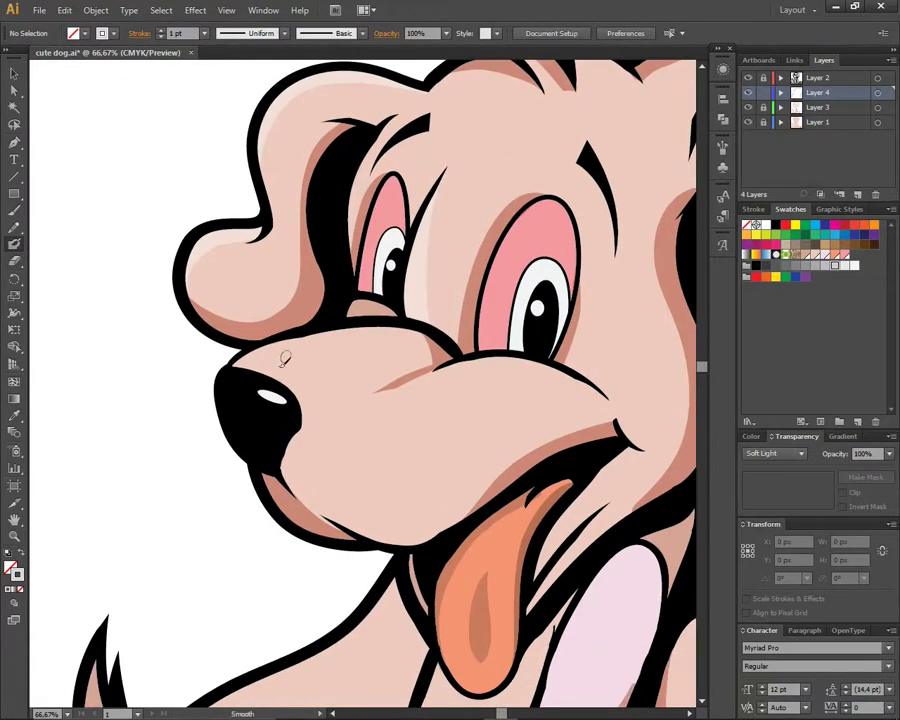
drag(298, 340, 425, 350)
key(shift+e)
scroll(239, 473, down, 2)
scroll(239, 473, right, 2)
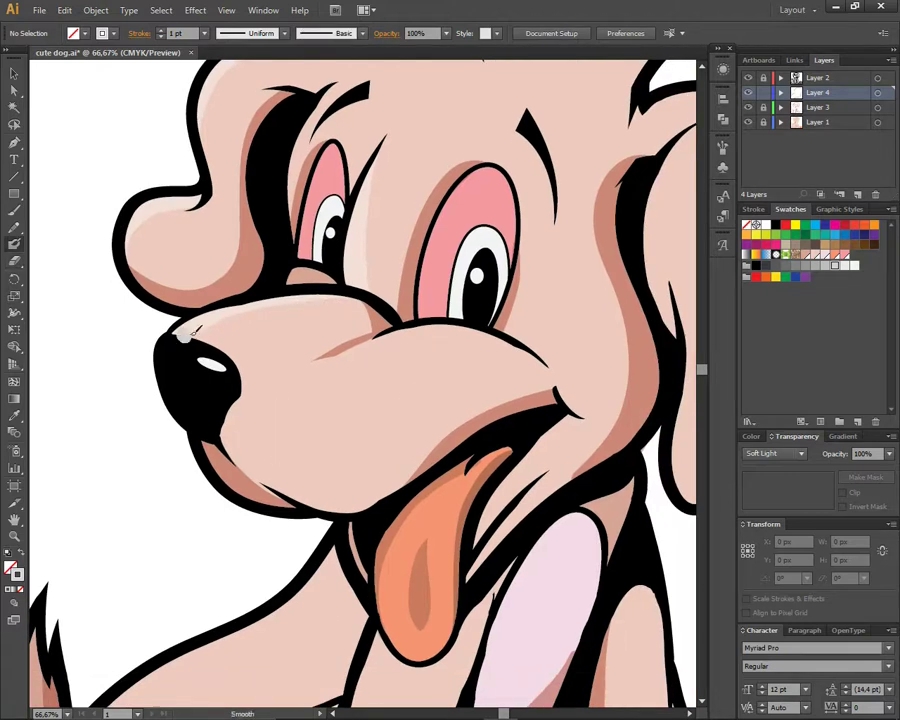
drag(374, 468, 314, 518)
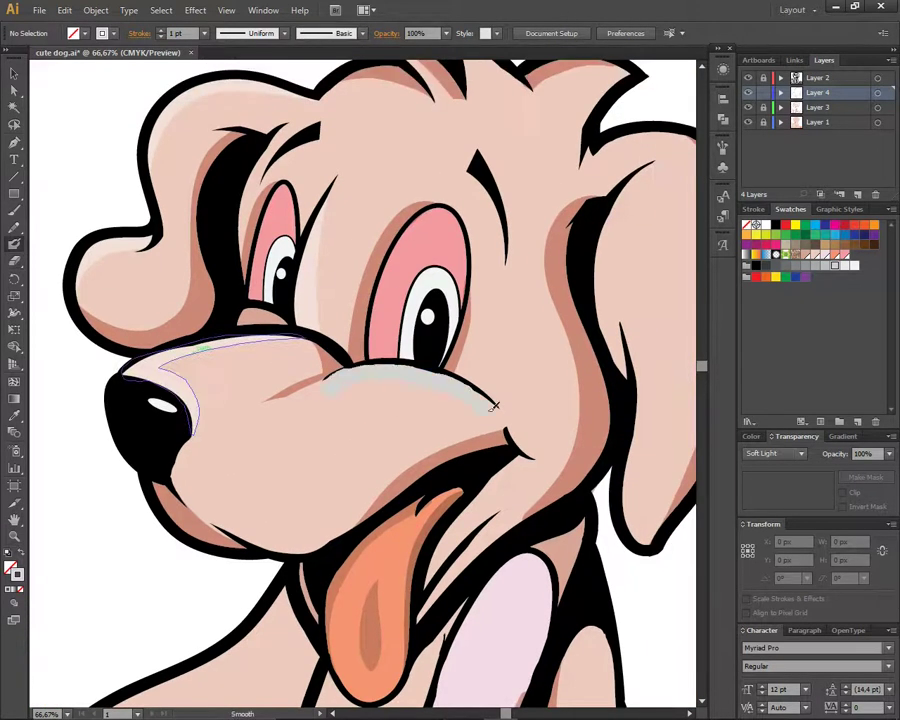
Step: Paint highlight strokes on the right ear area and down the chest
mouse_move(320, 390)
mouse_down()
mouse_move(486, 414)
mouse_move(393, 484)
mouse_move(288, 469)
mouse_up()
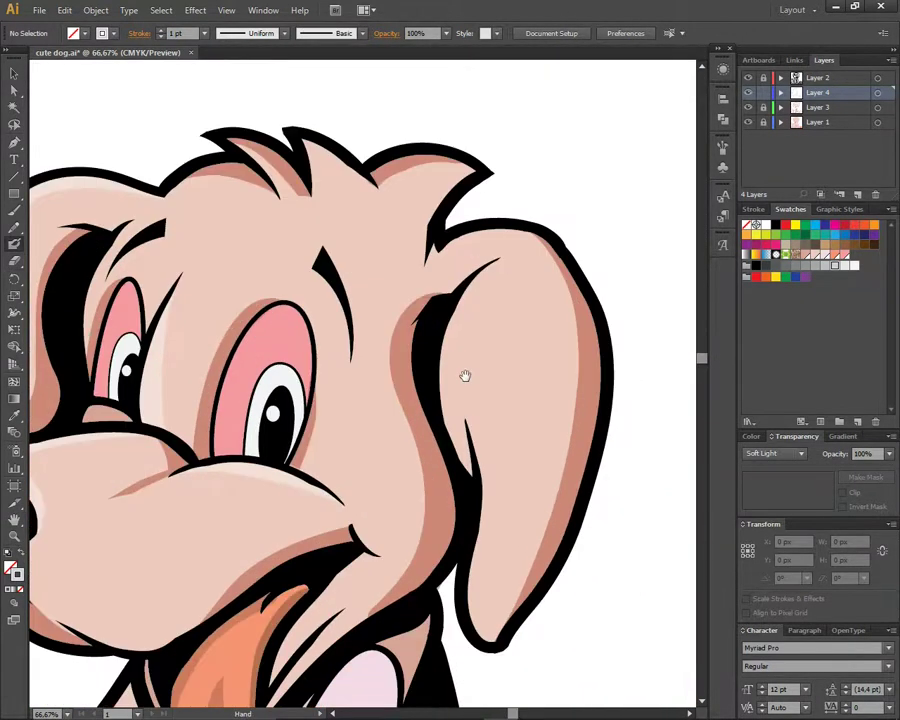
mouse_move(458, 326)
mouse_down()
mouse_move(526, 285)
mouse_move(478, 405)
mouse_up()
scroll(505, 287, down, 3)
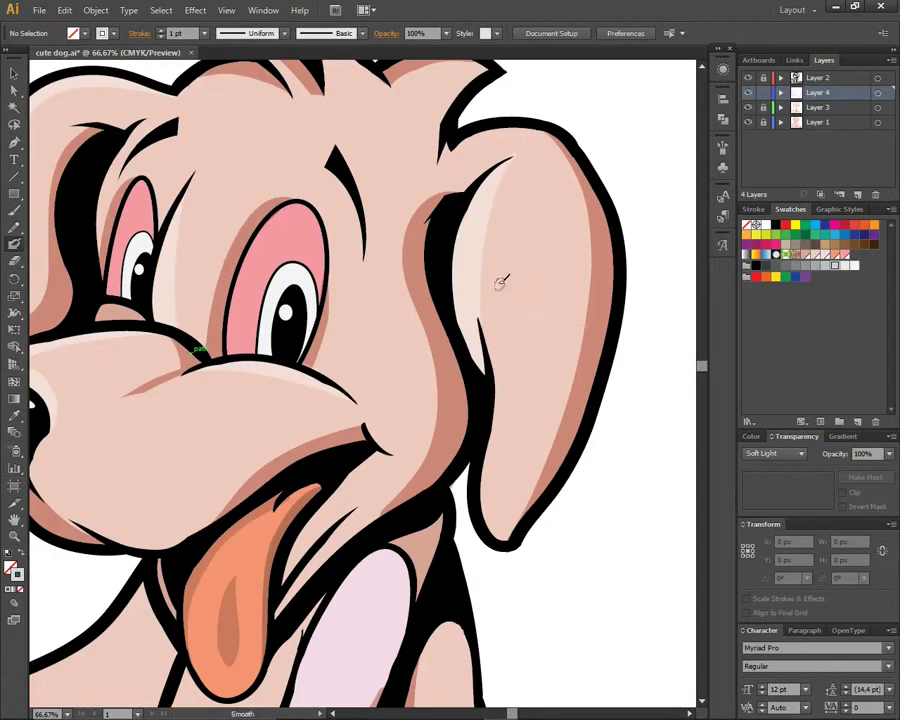
scroll(503, 476, down, 5)
scroll(400, 520, down, 3)
scroll(255, 585, left, 5)
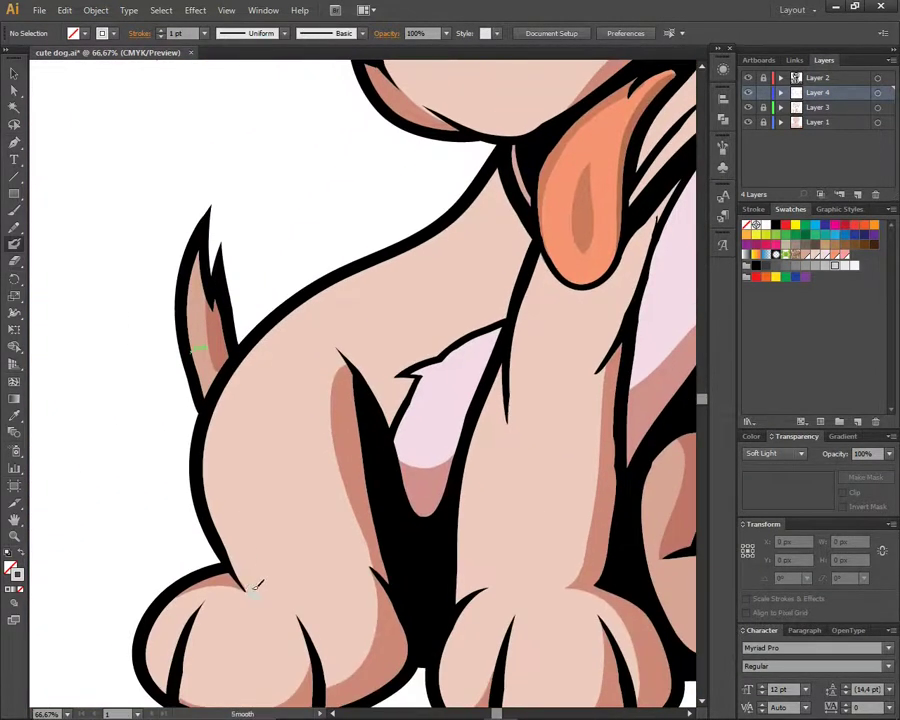
drag(330, 185, 275, 598)
scroll(474, 226, down, 3)
scroll(452, 188, right, 3)
drag(451, 187, 432, 356)
drag(414, 280, 394, 462)
Step: Highlight the front leg and paws, erasing excess highlight on the middle paw
drag(432, 504, 426, 344)
drag(372, 530, 378, 600)
key(shift+e)
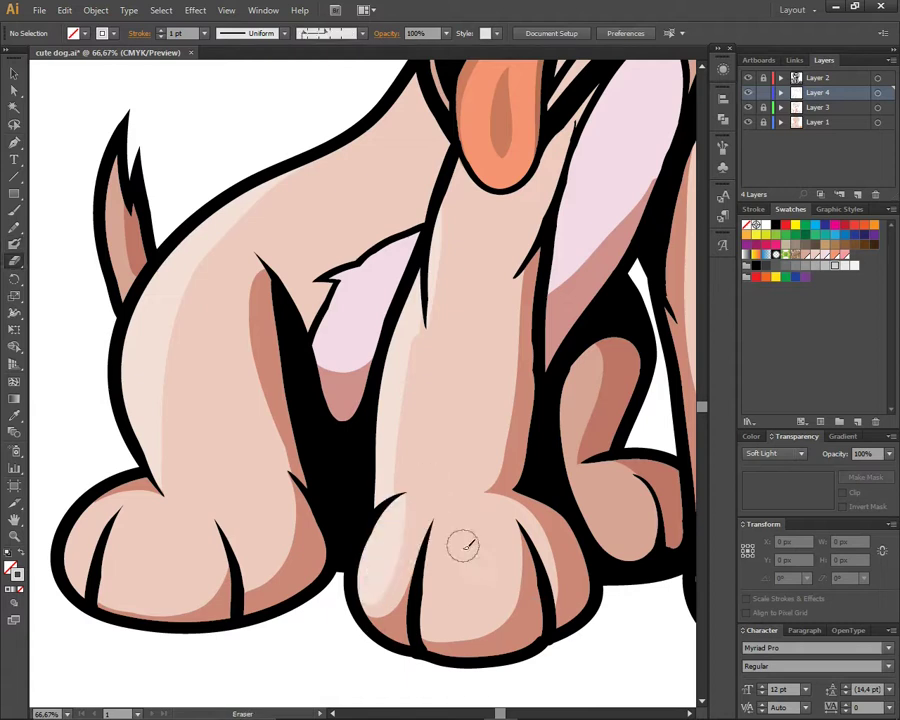
drag(465, 512, 463, 510)
scroll(395, 498, right, 5)
scroll(395, 498, down, 1)
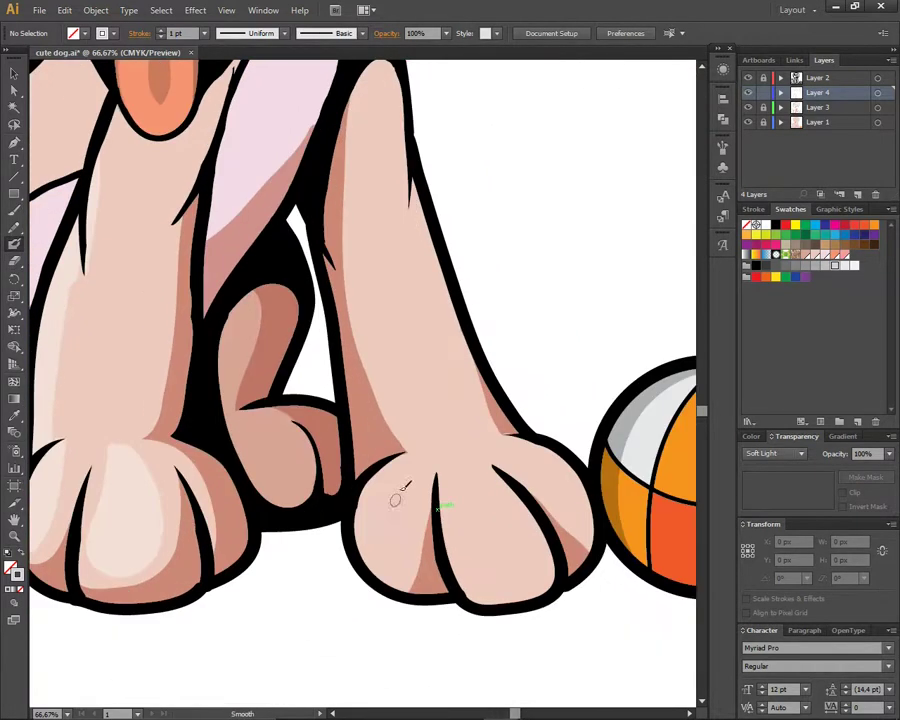
drag(381, 562, 380, 568)
key(shift+e)
drag(477, 524, 478, 526)
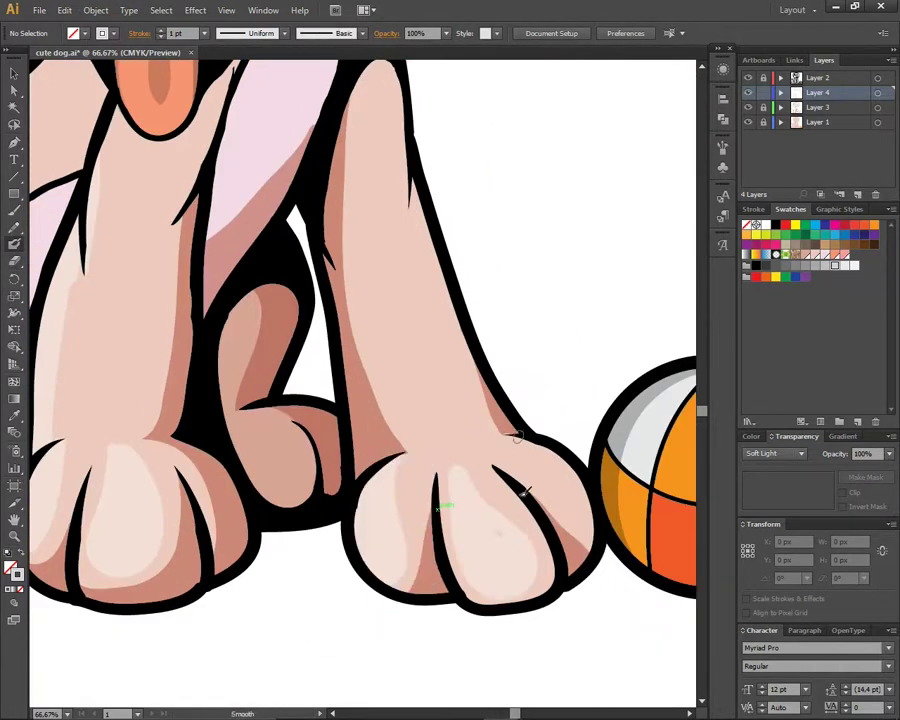
scroll(477, 560, right, 3)
scroll(477, 560, up, 2)
scroll(465, 665, up, 10)
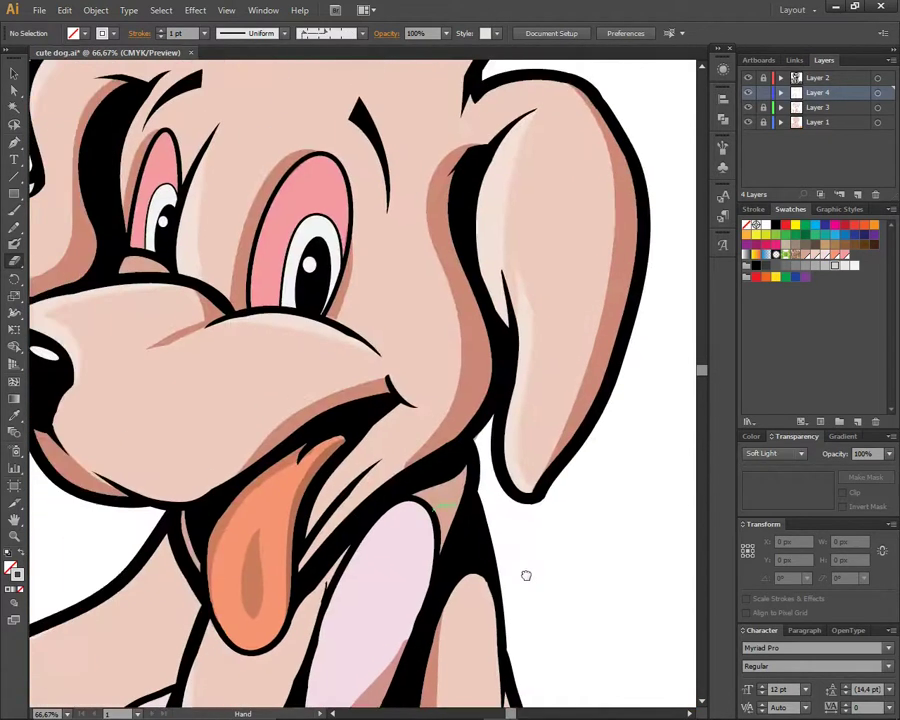
scroll(524, 572, left, 3)
scroll(524, 572, up, 3)
scroll(496, 490, down, 4)
scroll(334, 455, up, 1)
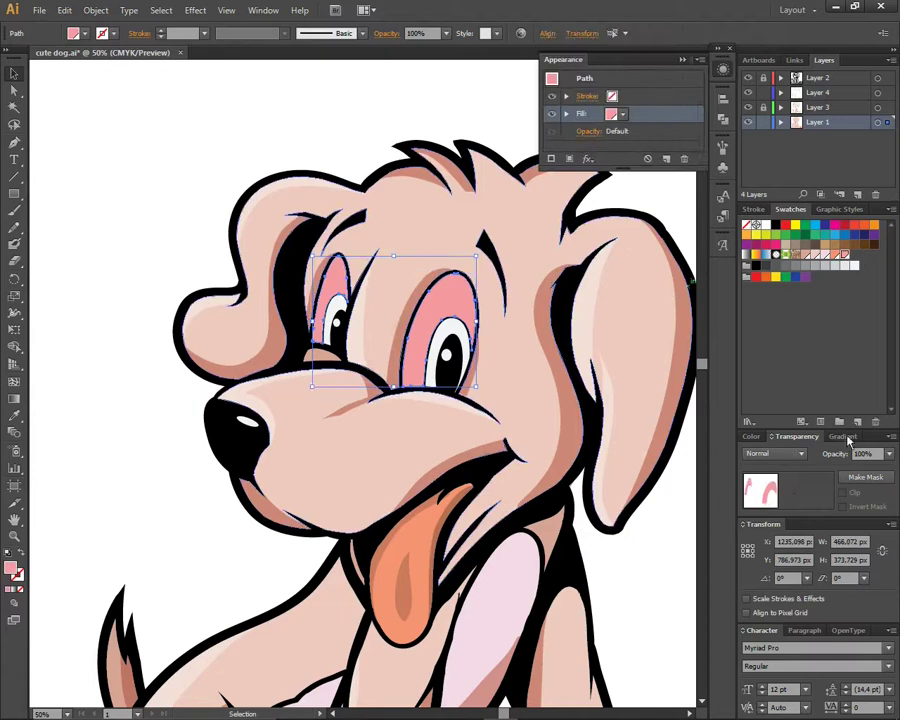
Step: Simplify the black silhouette and offset it by 45 px with round joins
click(843, 436)
double_click(750, 402)
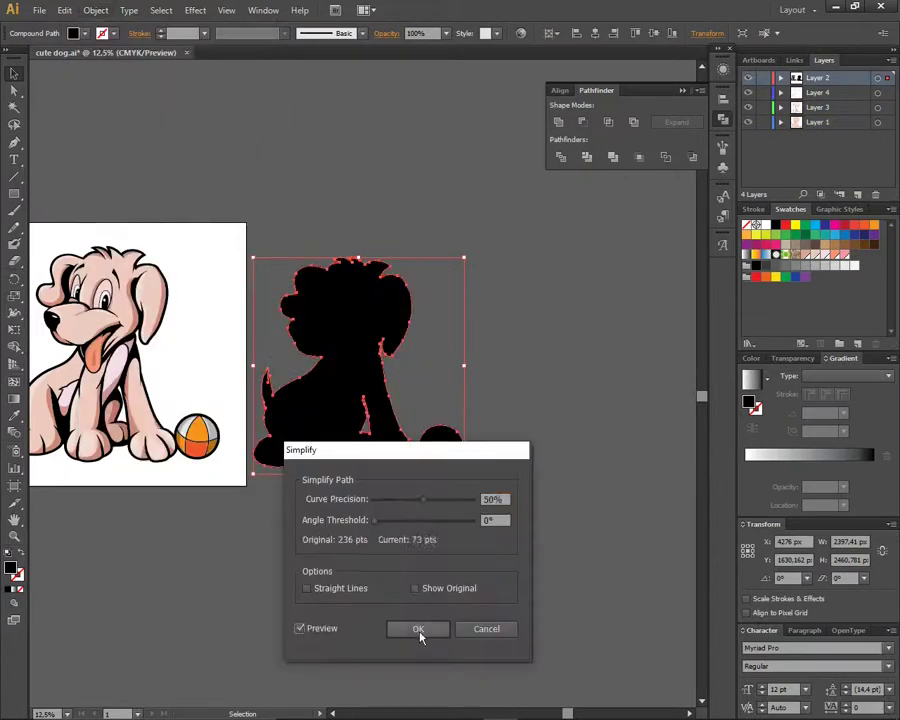
click(318, 345)
click(395, 399)
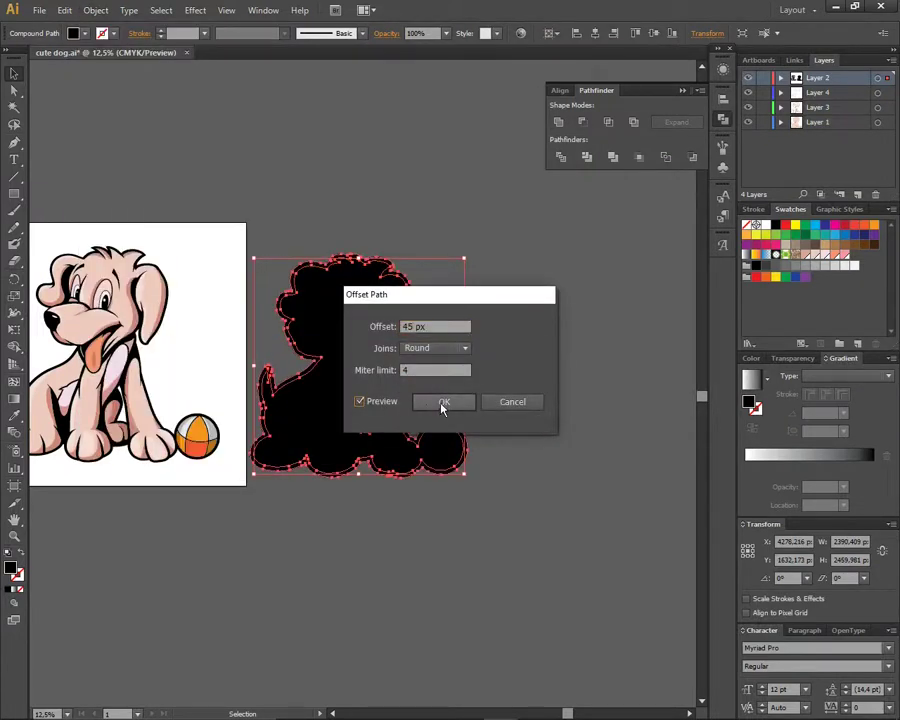
click(444, 401)
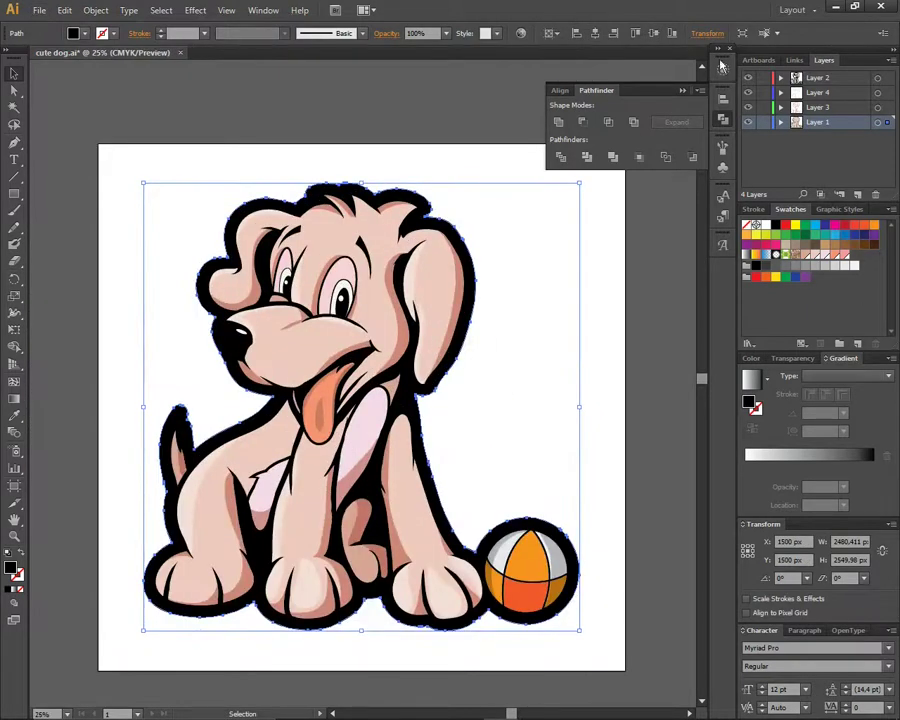
Step: Fill the offset silhouette with orange and place it behind the artwork
click(722, 66)
click(846, 254)
click(764, 224)
click(846, 254)
double_click(748, 389)
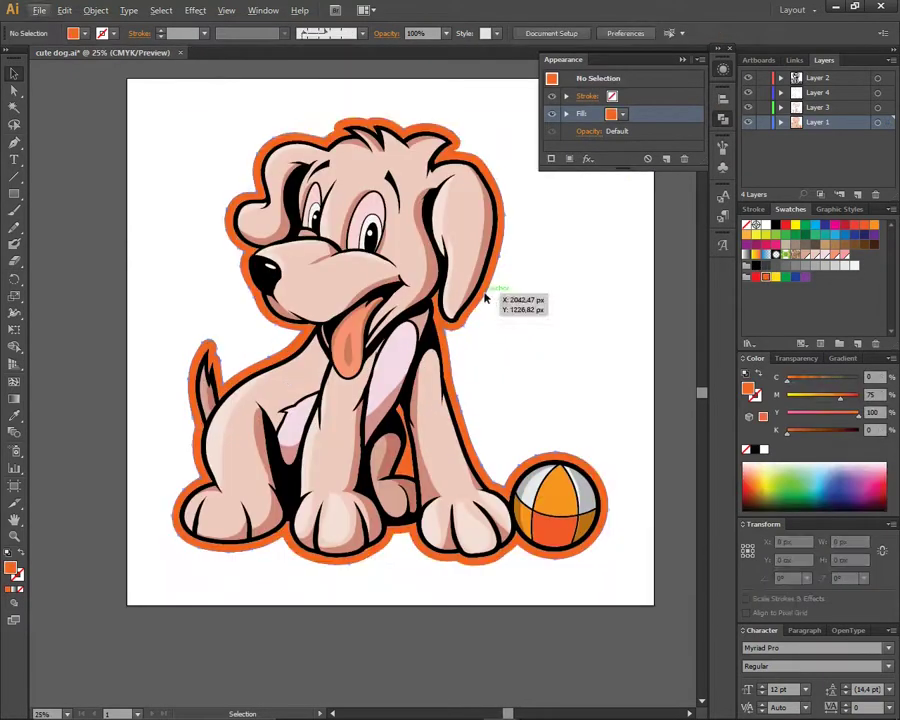
Step: Deepen the outline orange by raising magenta to 66, then deselect
drag(830, 403, 835, 403)
click(586, 374)
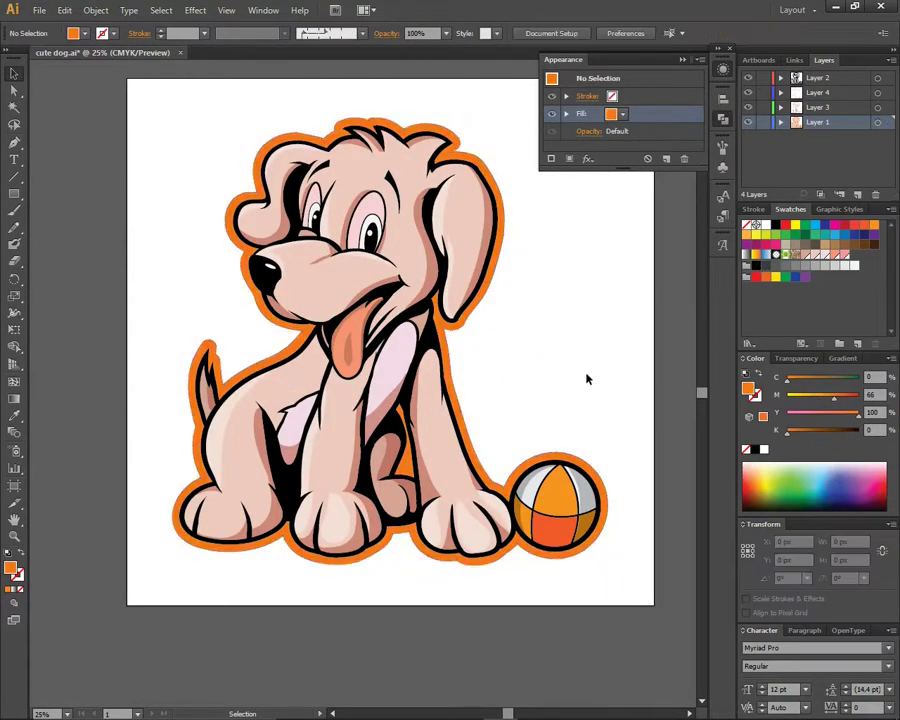
scroll(356, 544, down, 1)
scroll(375, 470, up, 1)
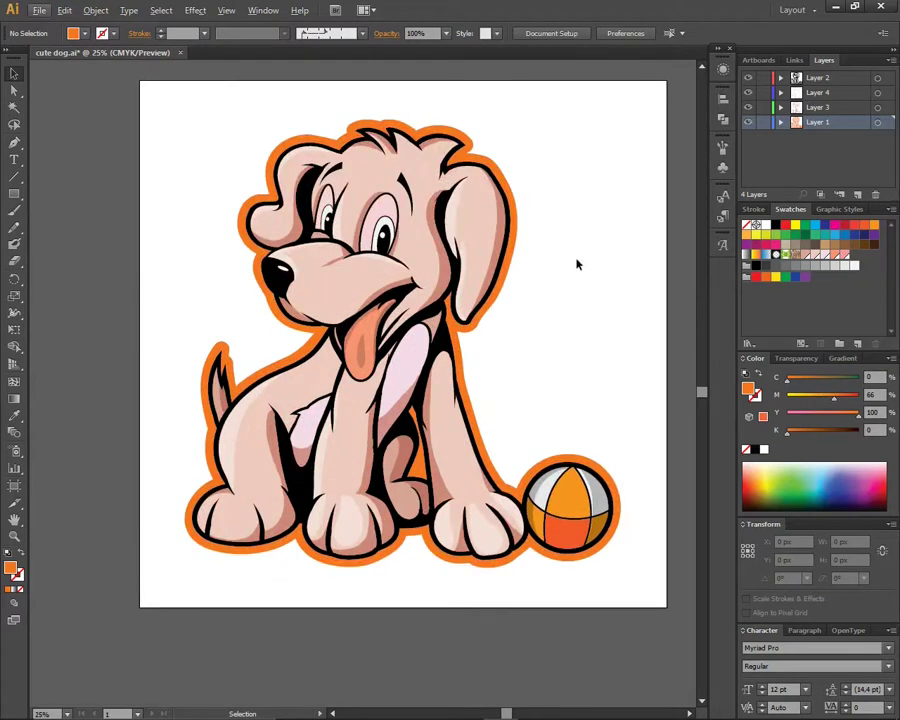
scroll(514, 345, down, 1)
Step: Switch to full-screen mode without panels and scroll around to review the finished puppy
key(f)
key(f)
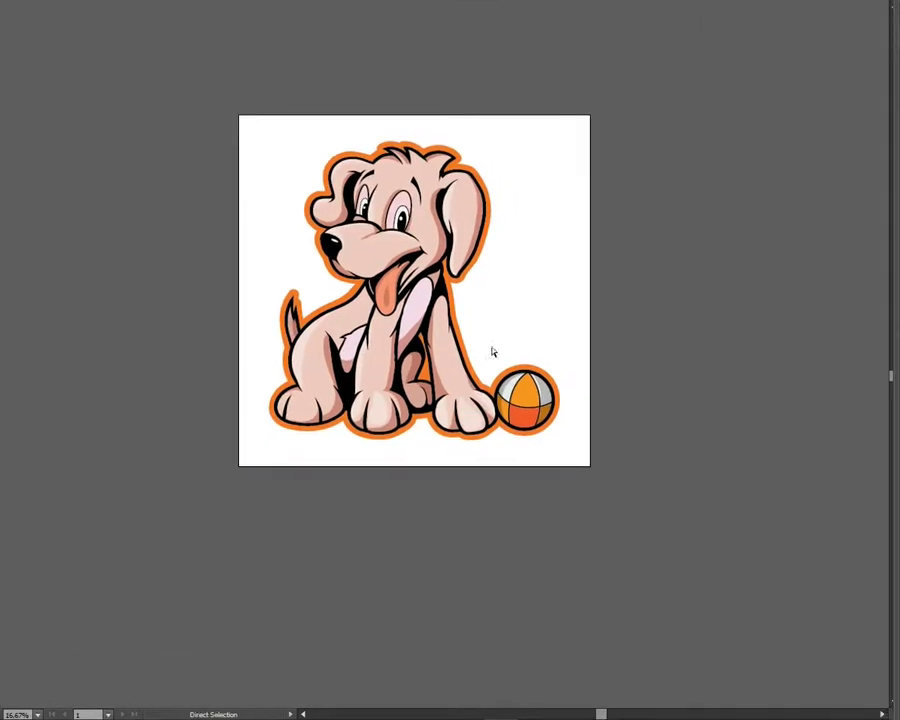
scroll(817, 262, up, 3)
scroll(817, 262, up, 2)
scroll(817, 262, down, 1)
scroll(817, 262, down, 3)
scroll(817, 262, down, 2)
scroll(783, 263, down, 1)
scroll(783, 263, up, 1)
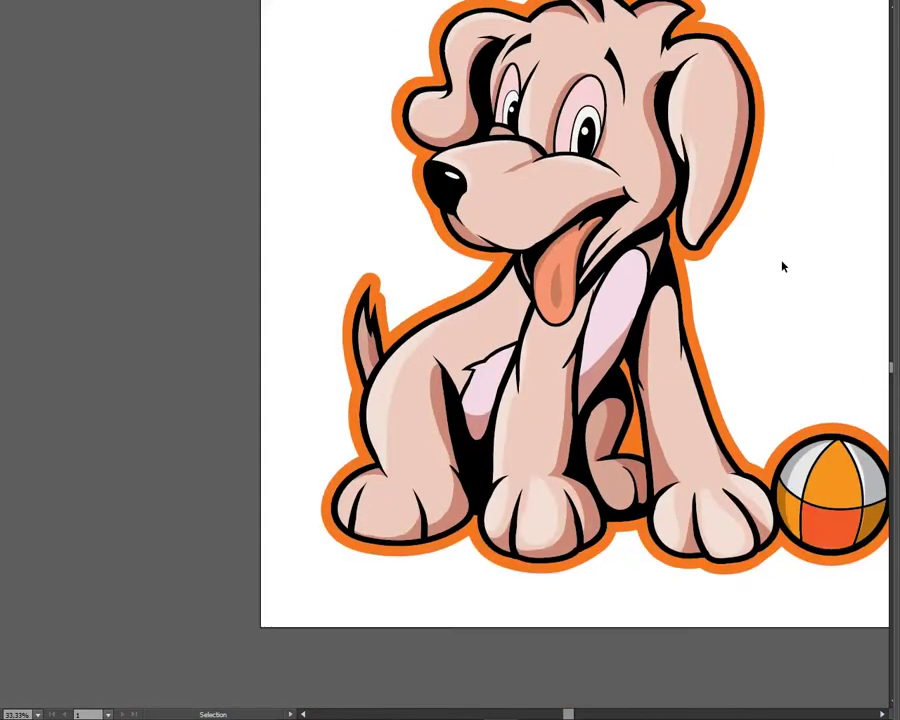
scroll(783, 266, up, 1)
key(a)
scroll(783, 266, right, 1)
scroll(783, 266, right, 3)
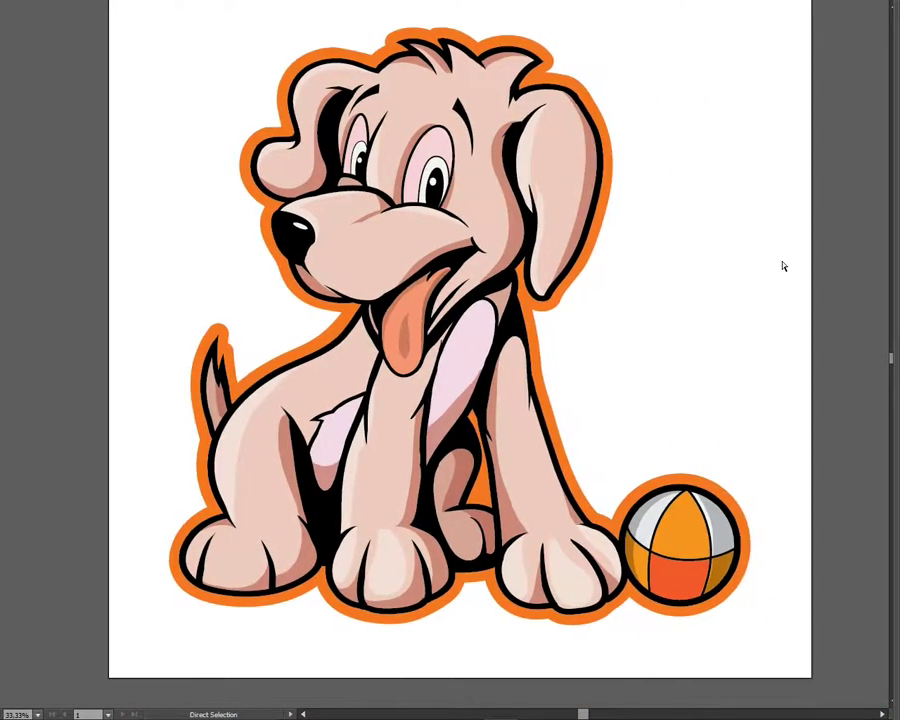
scroll(783, 264, right, 1)
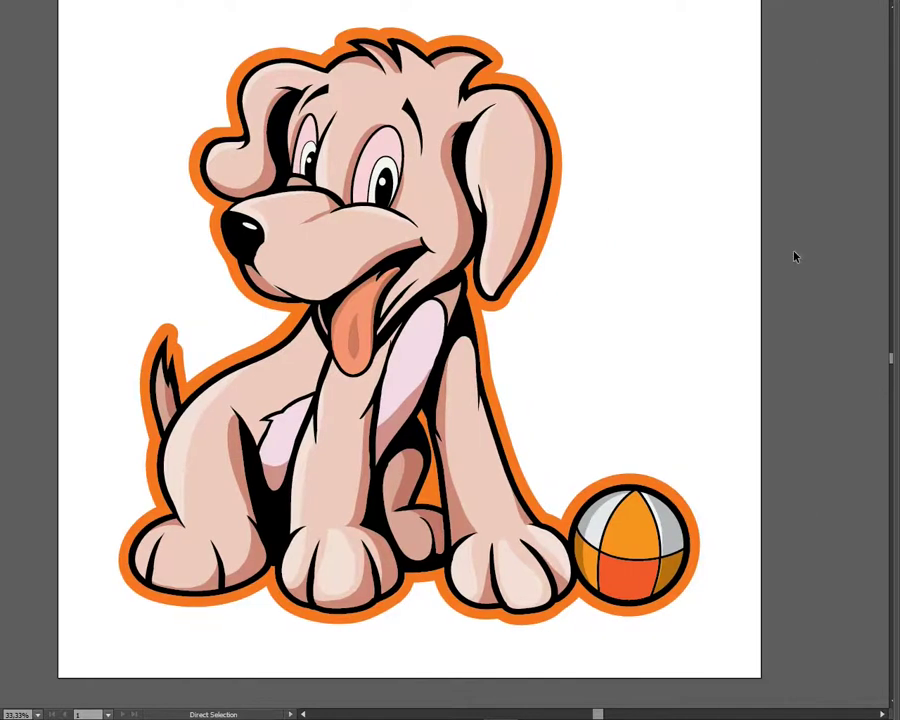
scroll(786, 256, up, 1)
scroll(786, 255, down, 1)
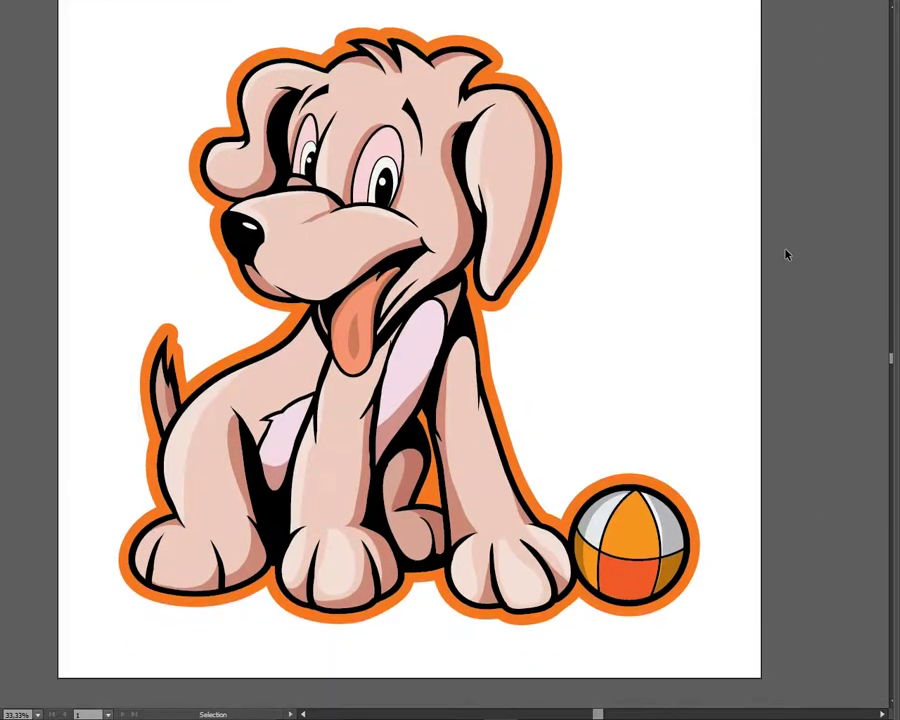